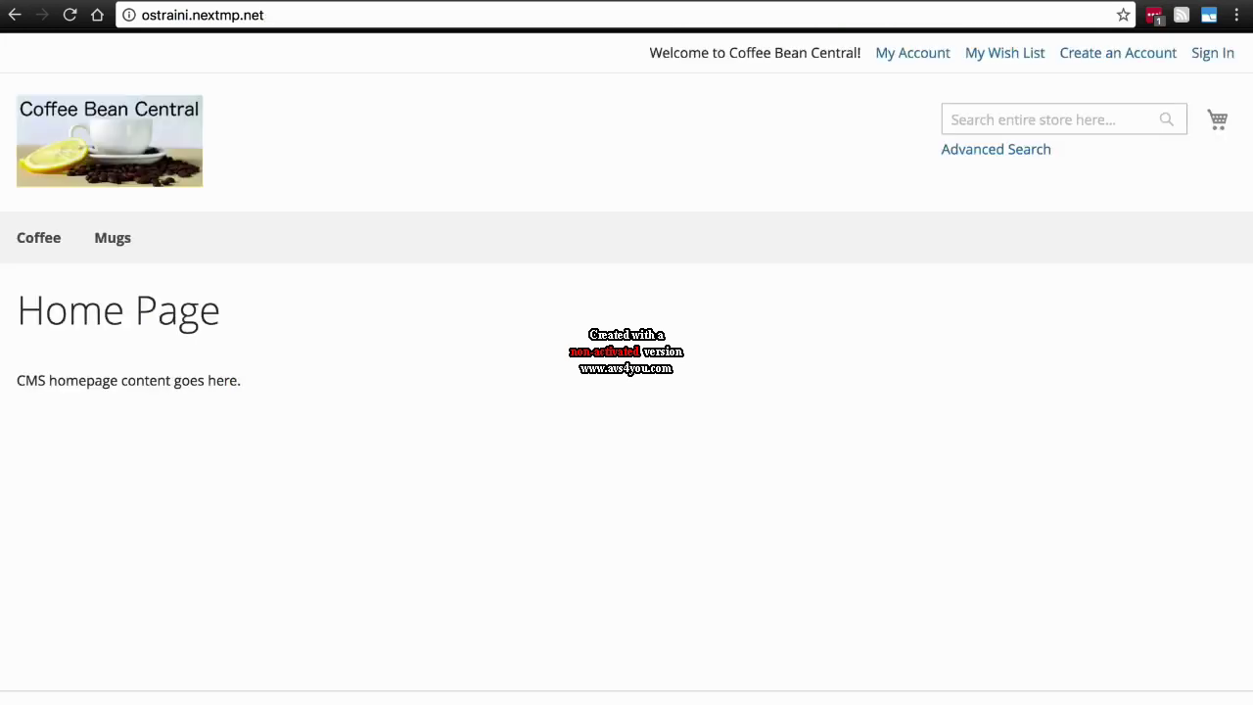
Copy the storefront footer link name "Privacy and Cookie Policy" into the blank text note
scroll(685, 362, down, 5)
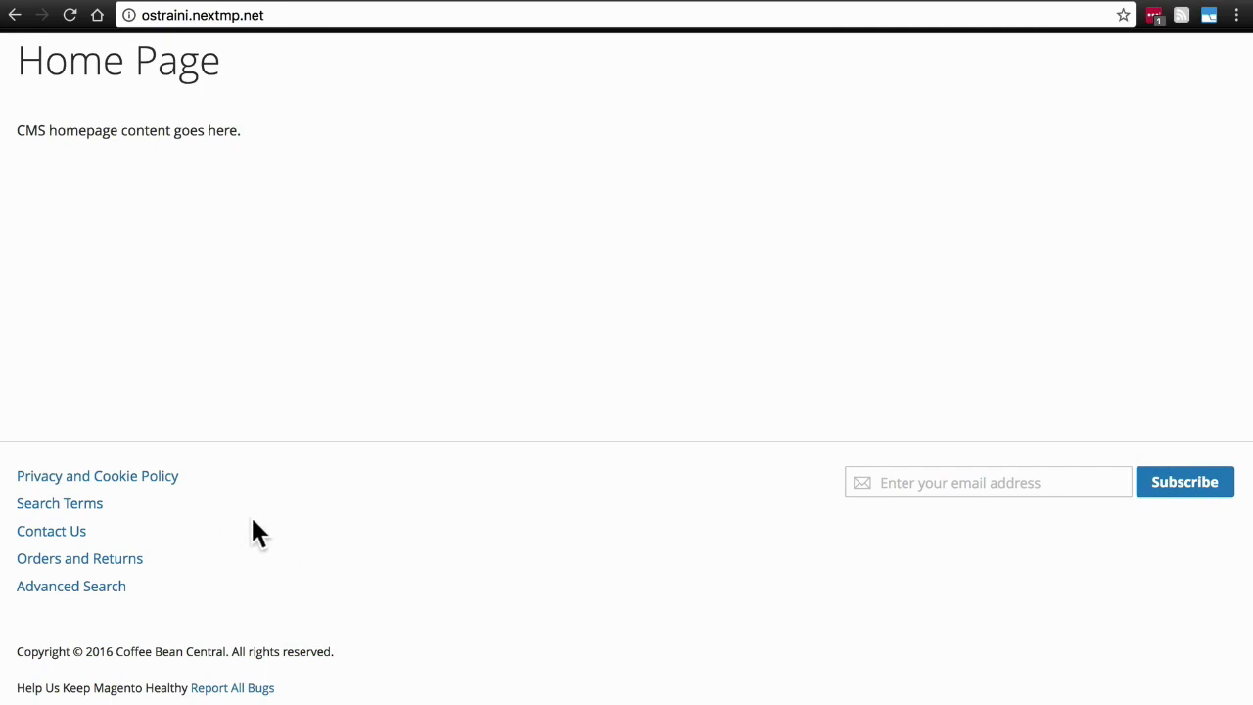
drag(199, 479, 20, 478)
key(super+c)
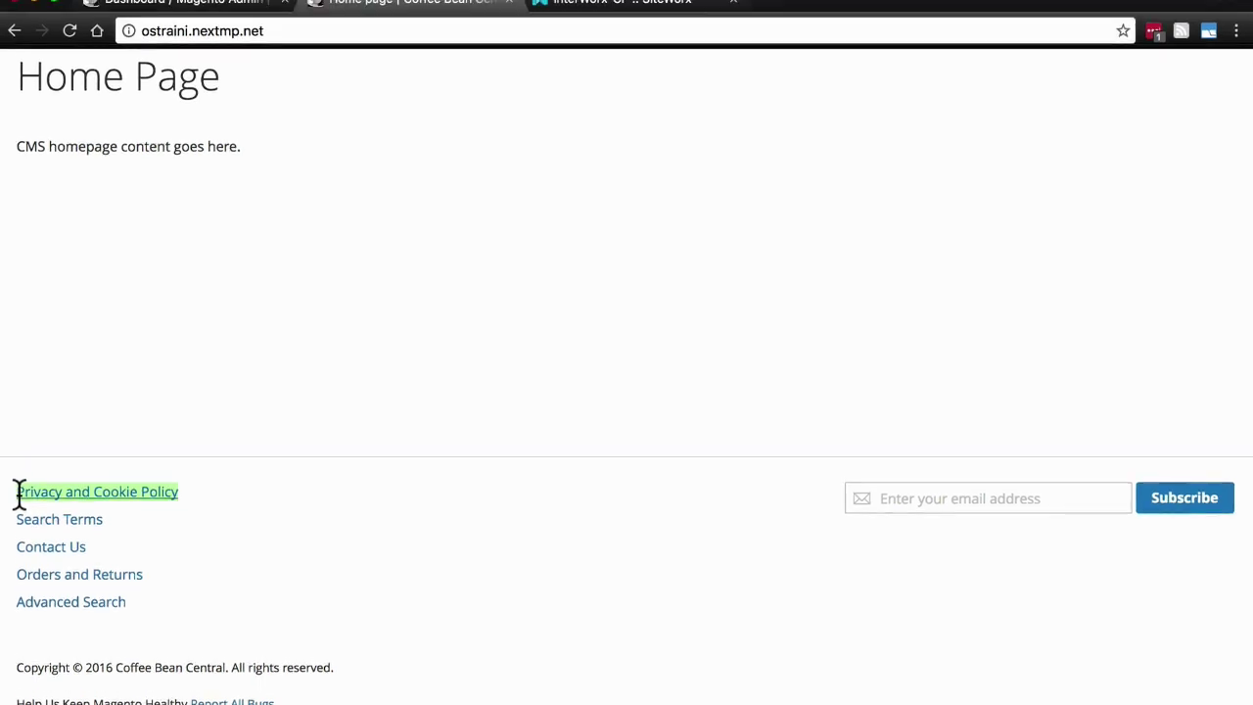
key(super+Tab)
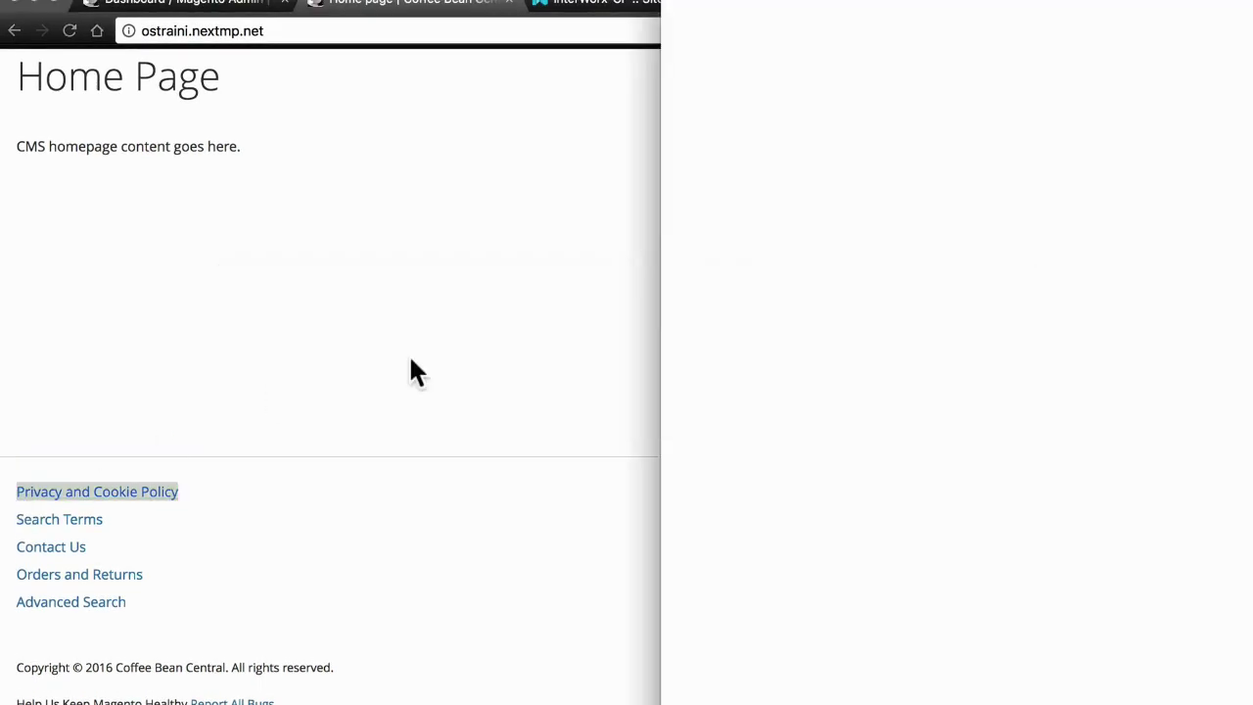
key(super+v)
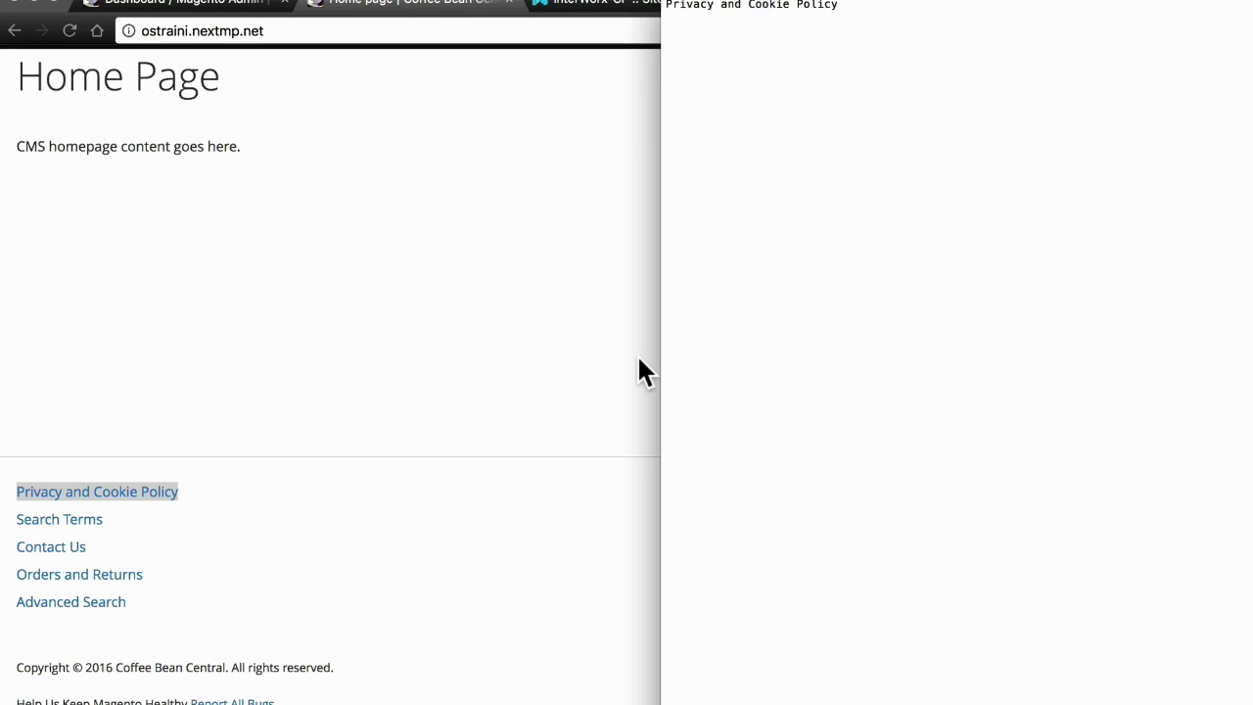
Add a dash and the Privacy and Cookie Policy link's URL after its name in the note, ending with a new line
right_click(115, 492)
right_click(148, 485)
click(187, 468)
text(-)
key(super+v)
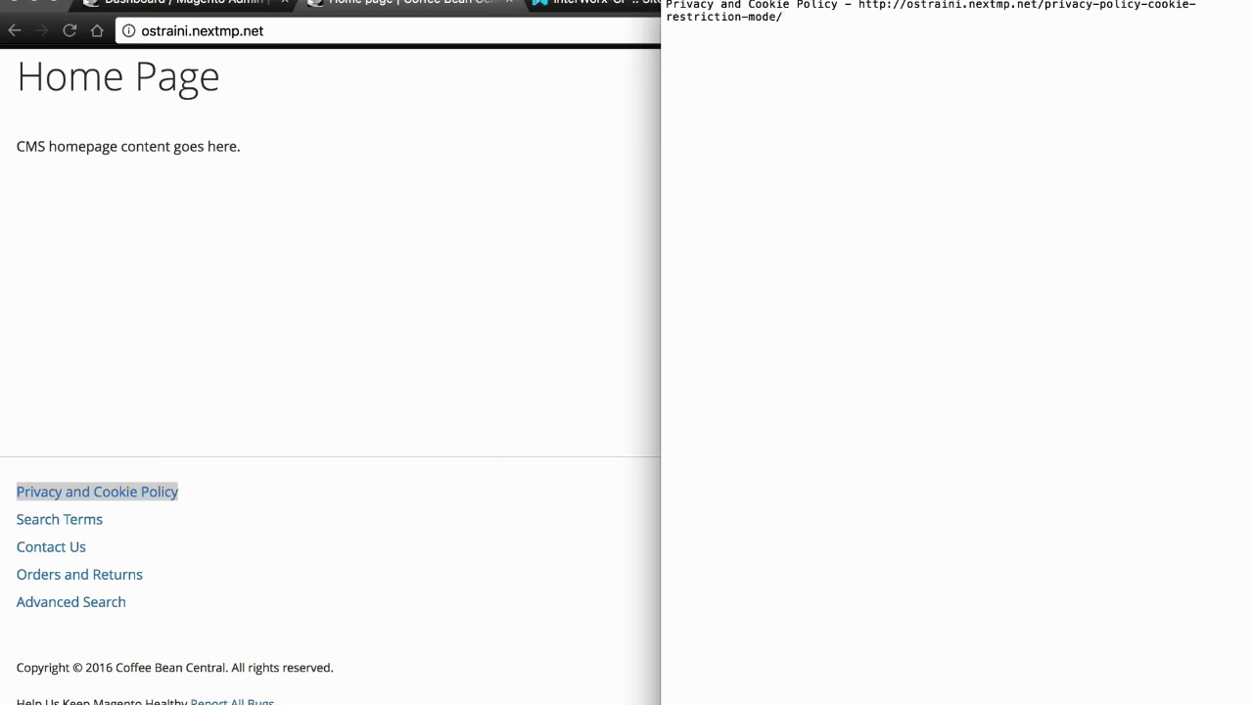
key(Return)
Add the footer link name "Search Terms" to the note and copy that link's address
click(366, 443)
drag(106, 519, 17, 524)
key(super+Tab)
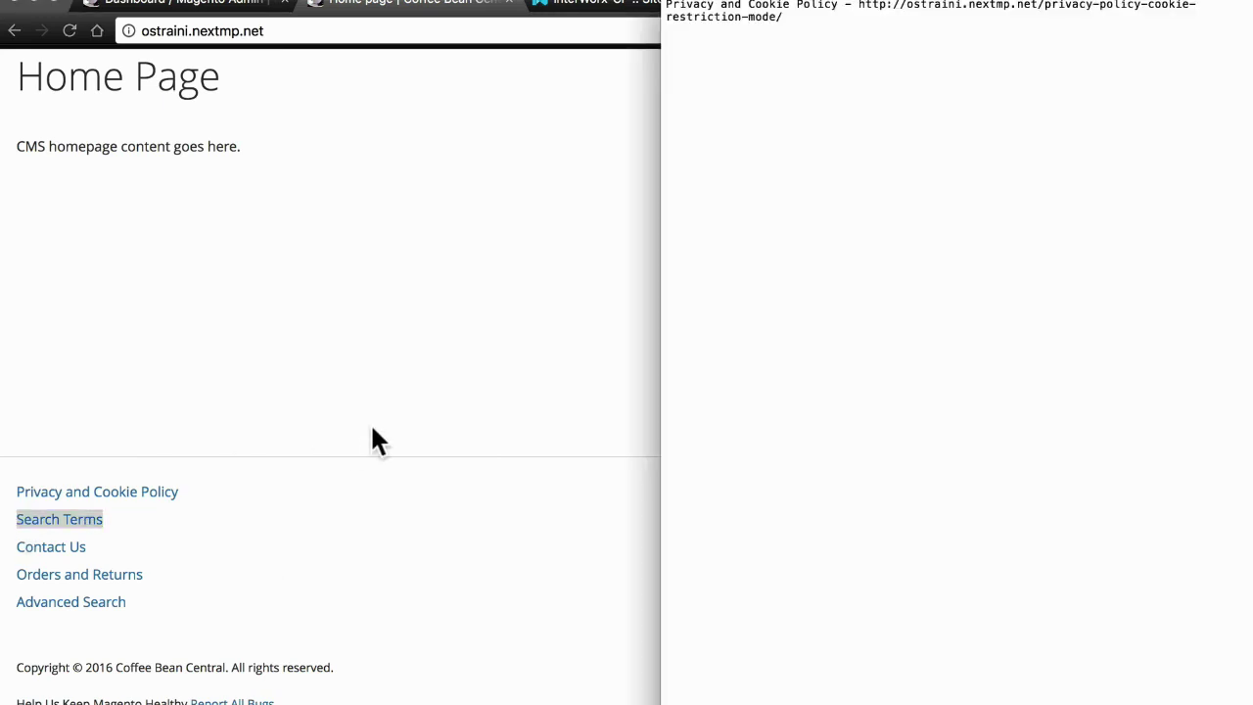
key(super+v)
right_click(84, 523)
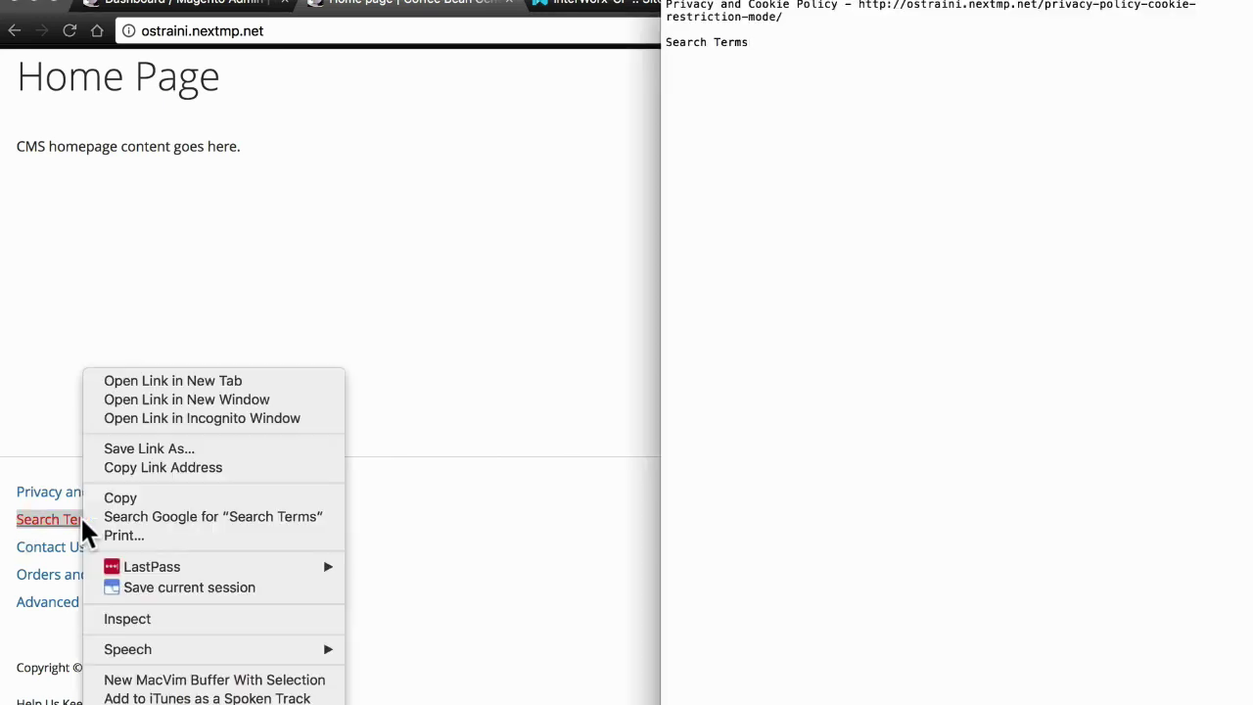
click(162, 467)
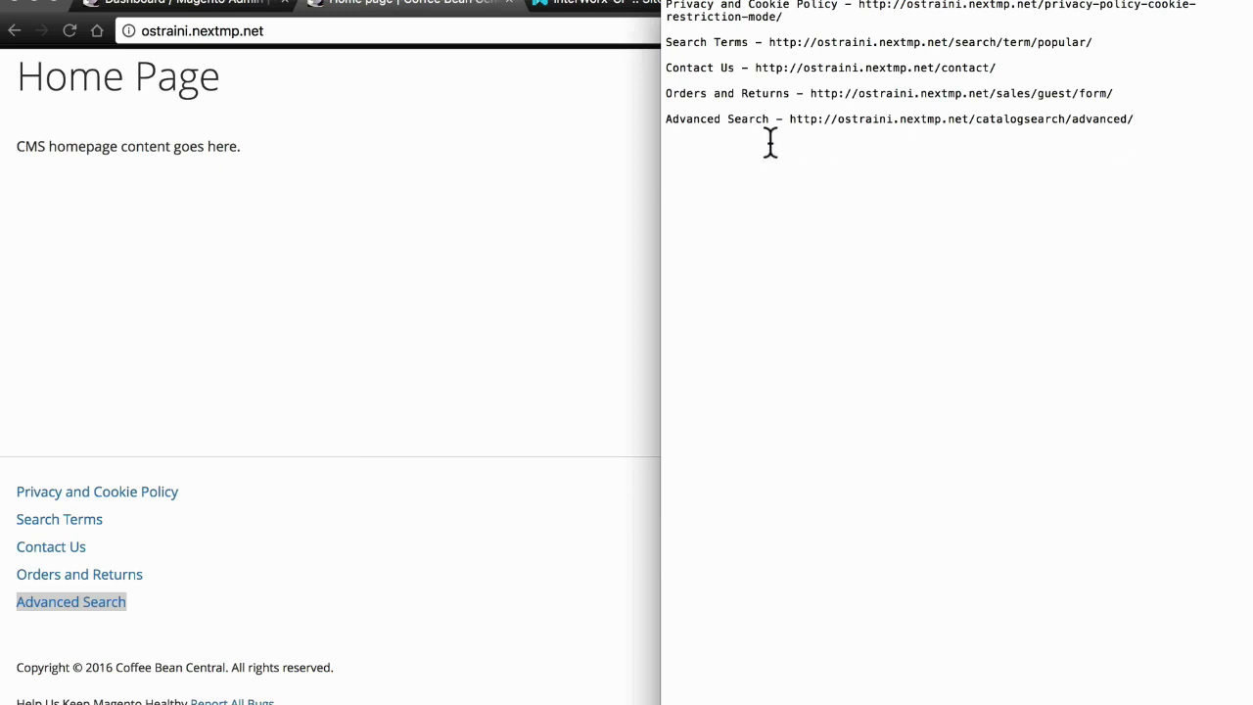
Delete the Advanced Search entry from the note and add "About" as its first line
triple_click(661, 119)
key(BackSpace)
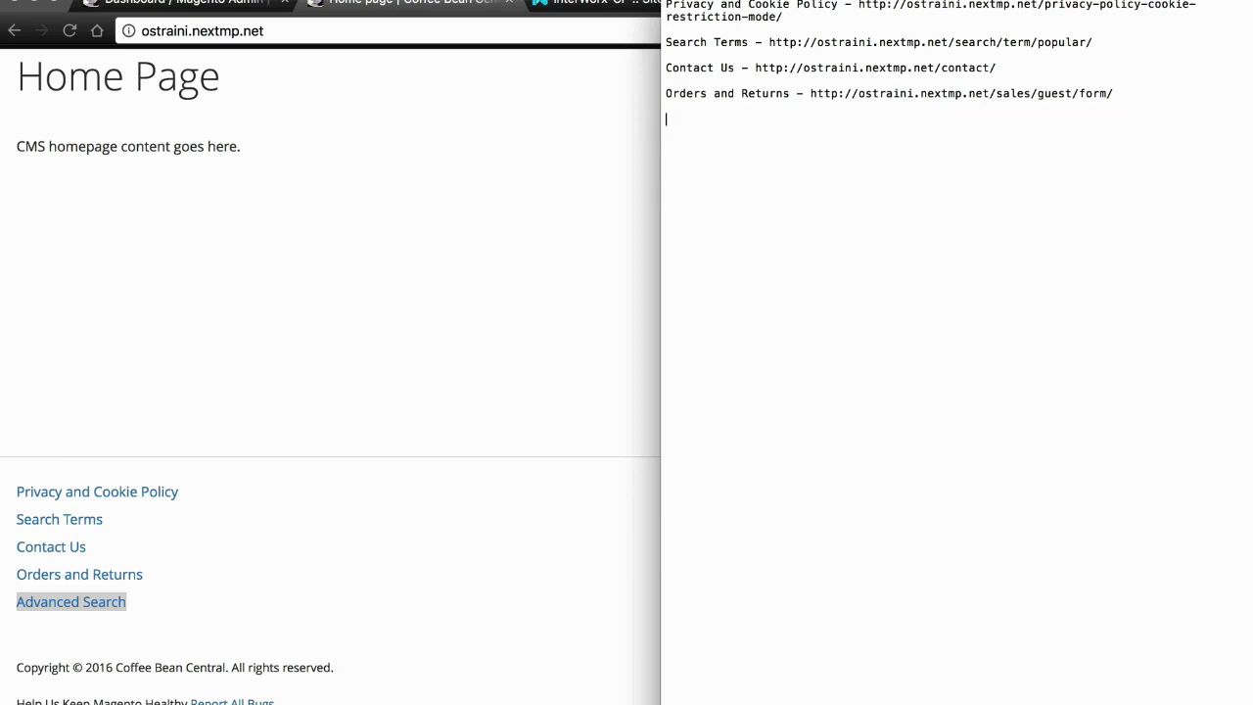
key(BackSpace)
key(super+Up)
text(About)
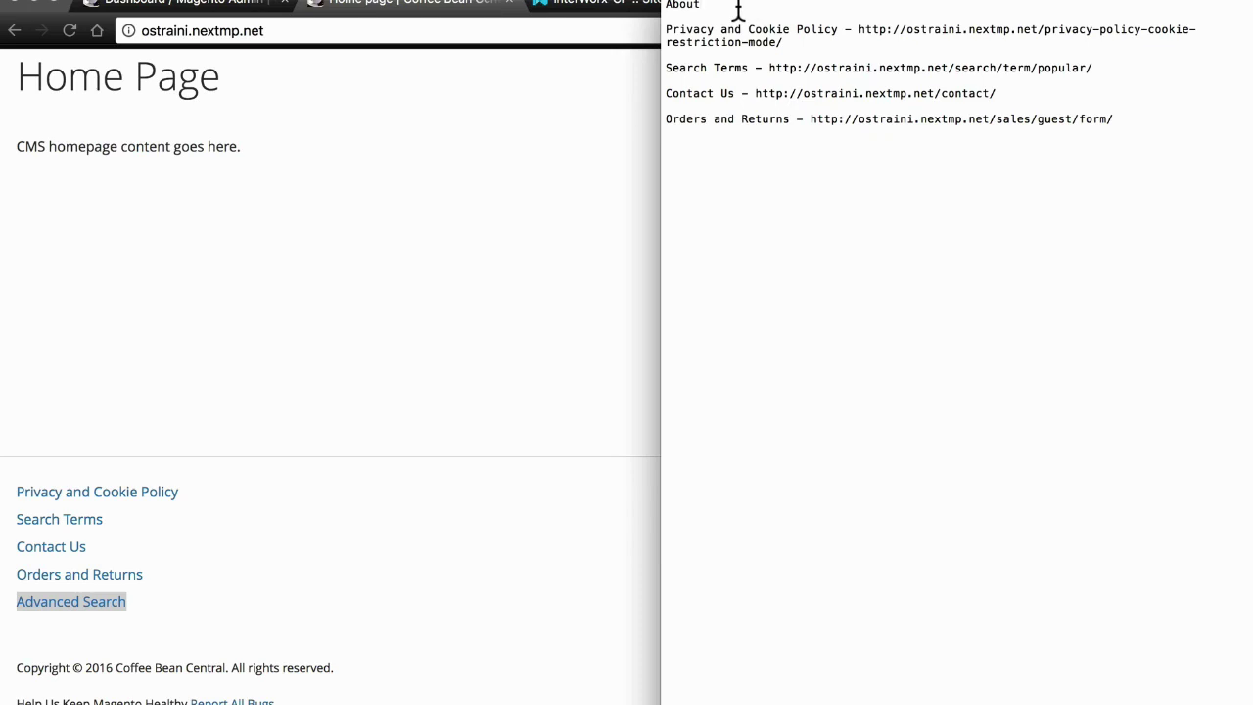
Switch to the SiteWorx hosting panel and open the html folder in its file manager
click(424, 377)
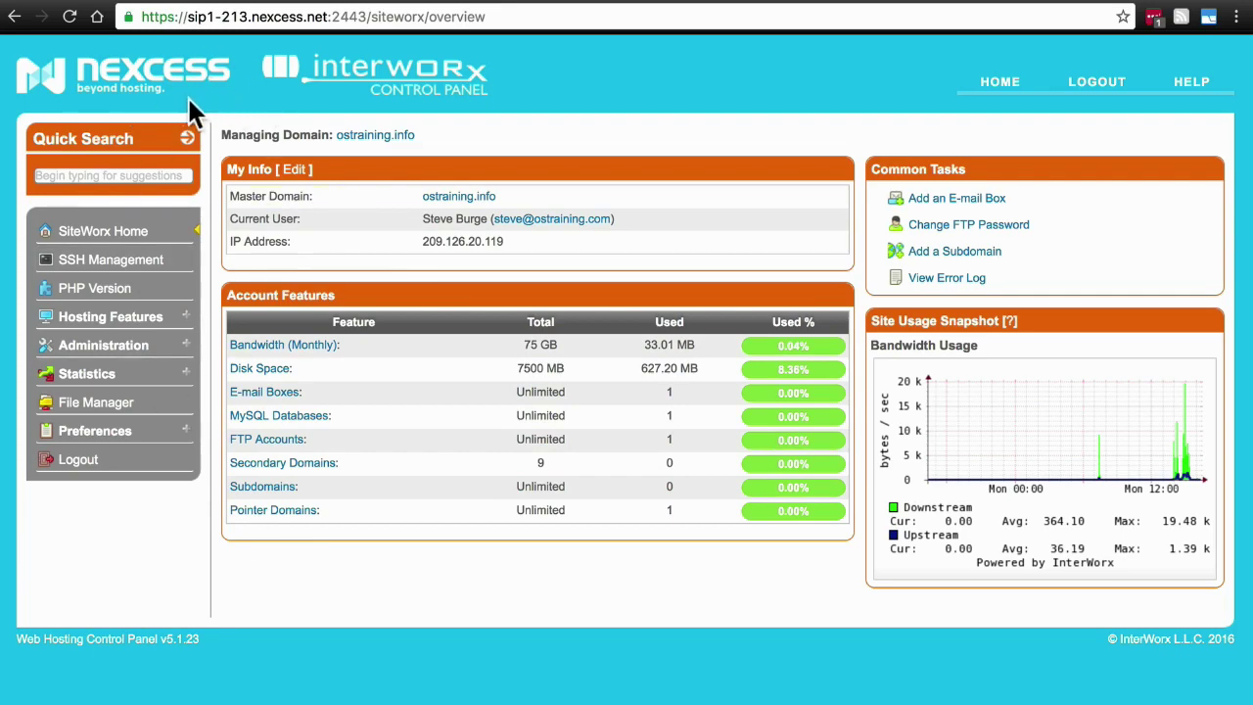
click(113, 401)
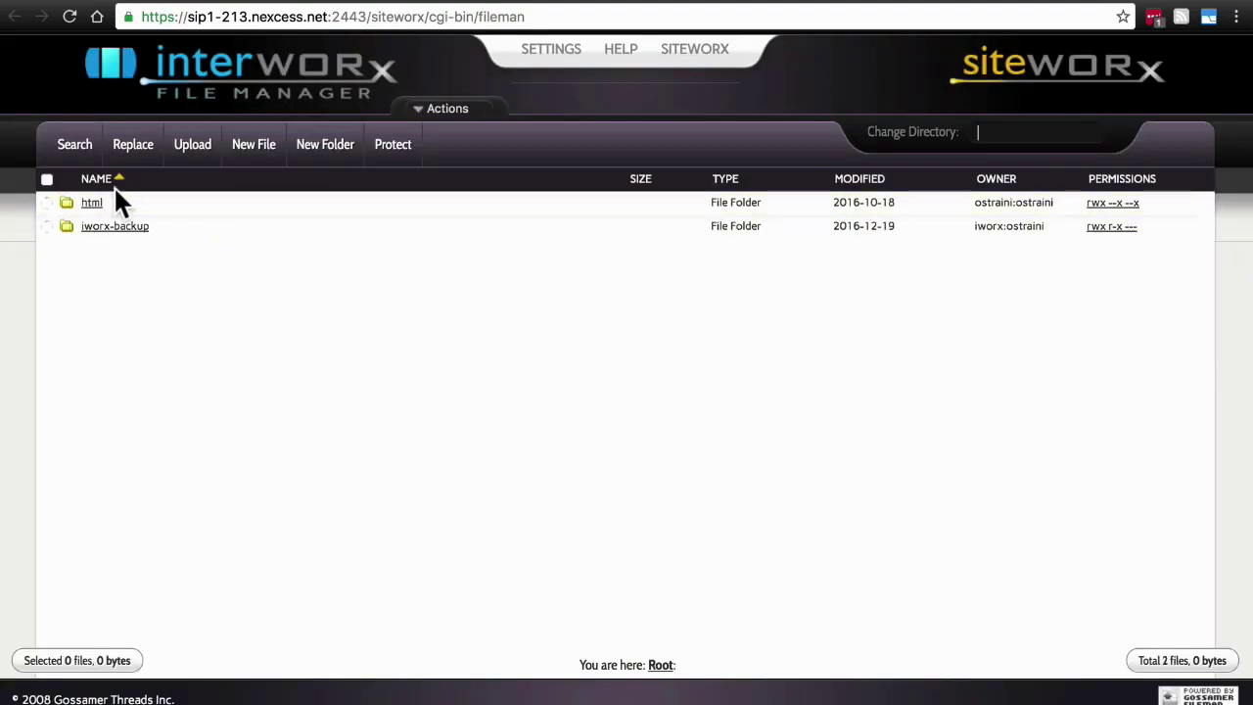
click(92, 204)
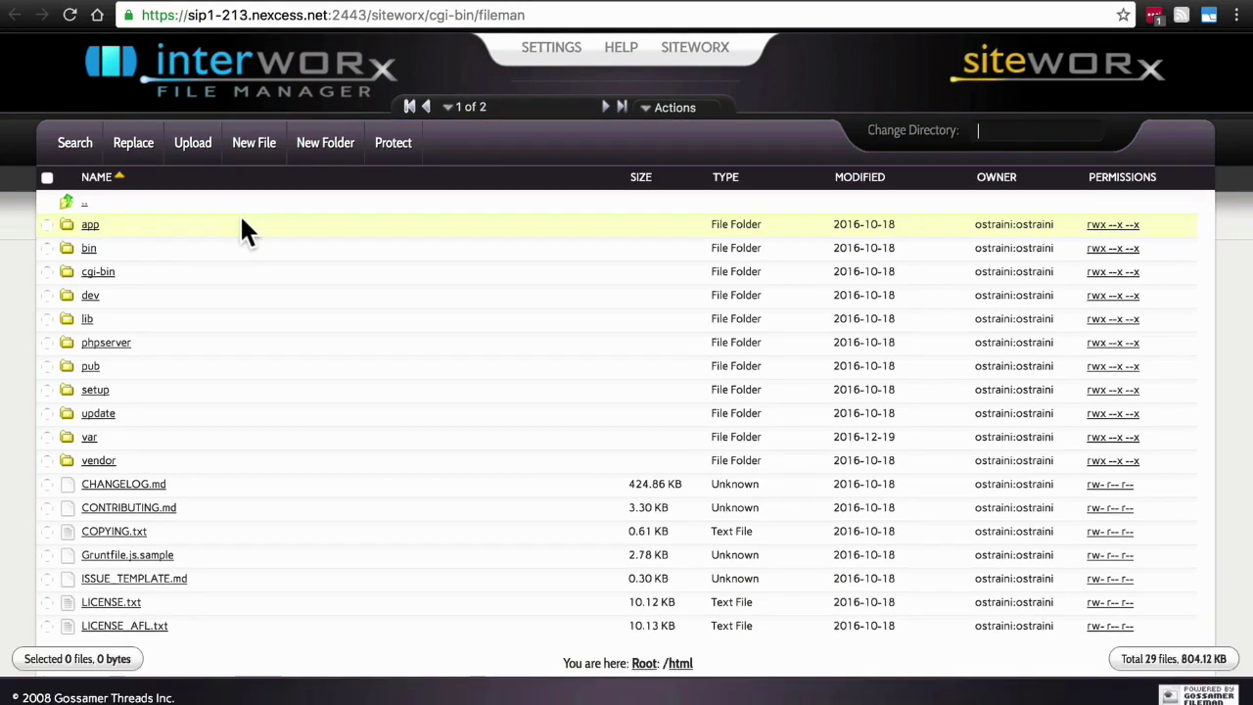
Open the folder vendor/magento/module-cms/view/frontend/layout
click(99, 464)
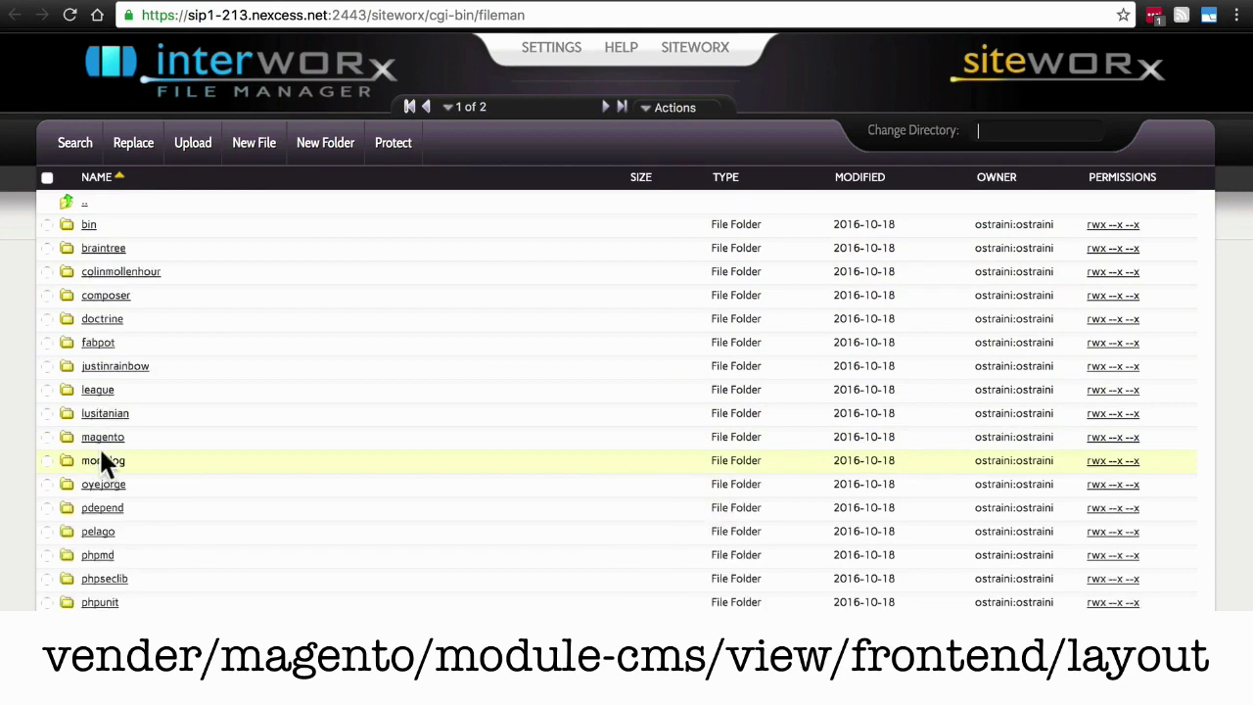
click(104, 441)
scroll(189, 526, down, 3)
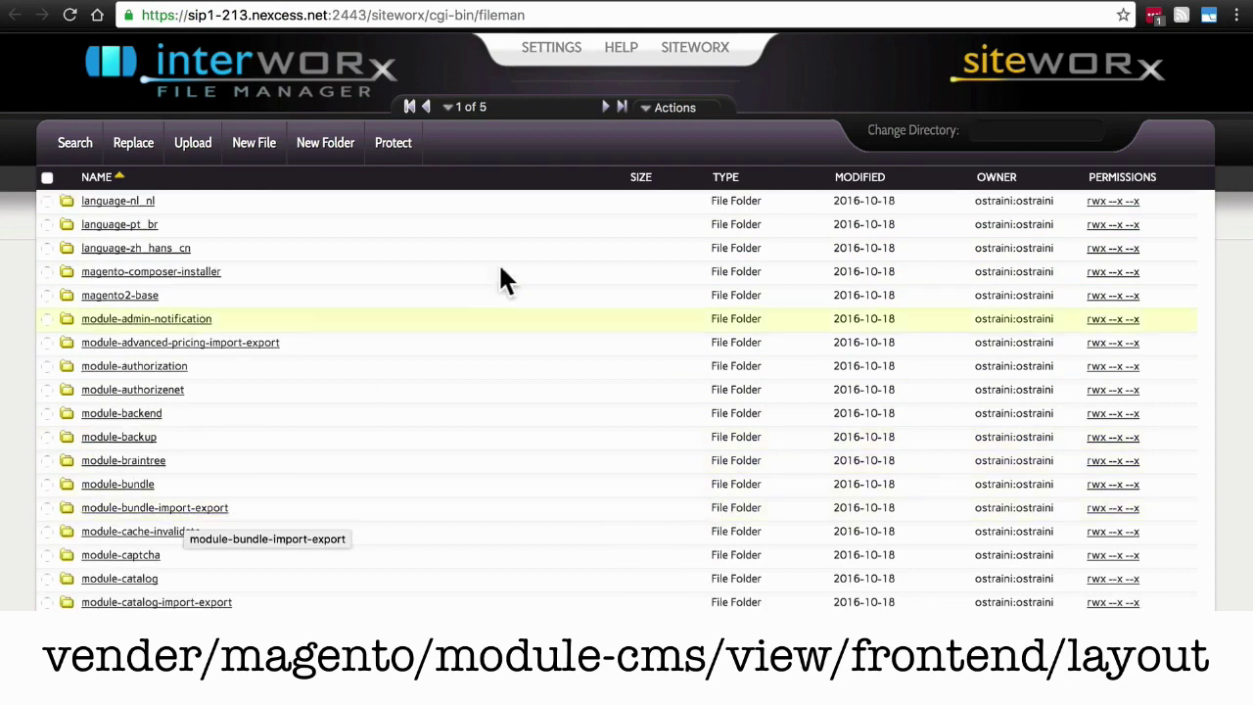
click(605, 107)
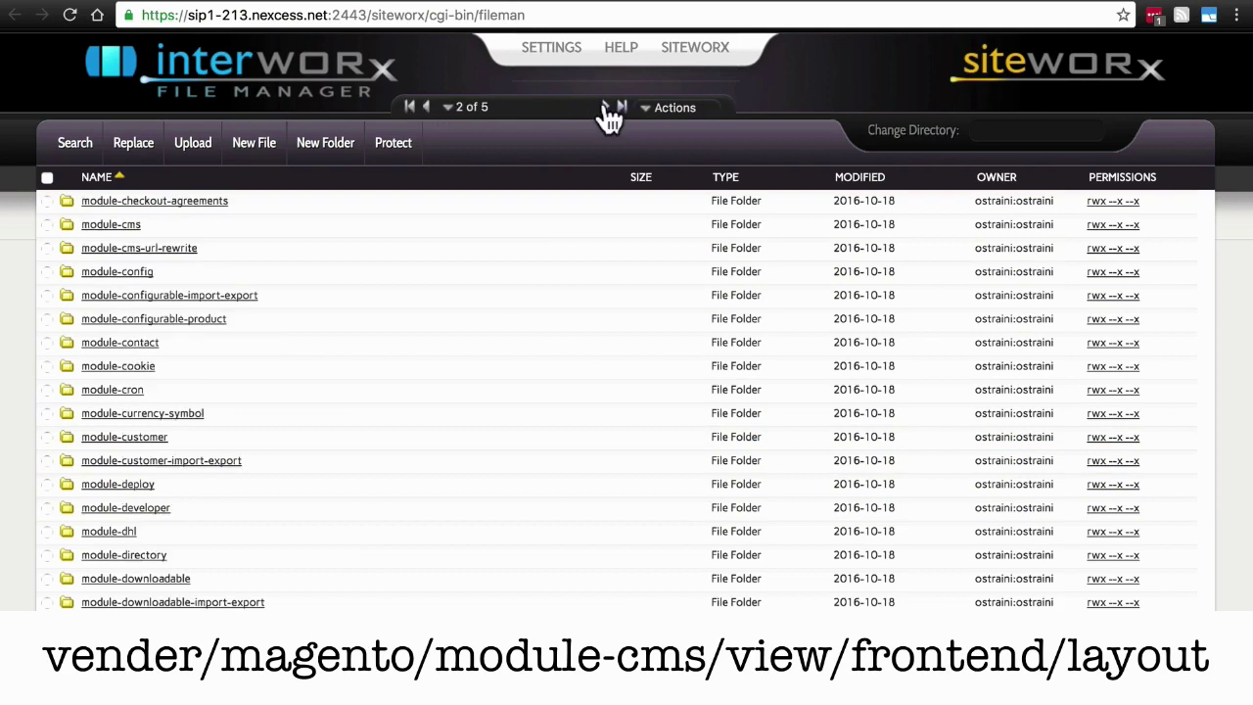
click(123, 228)
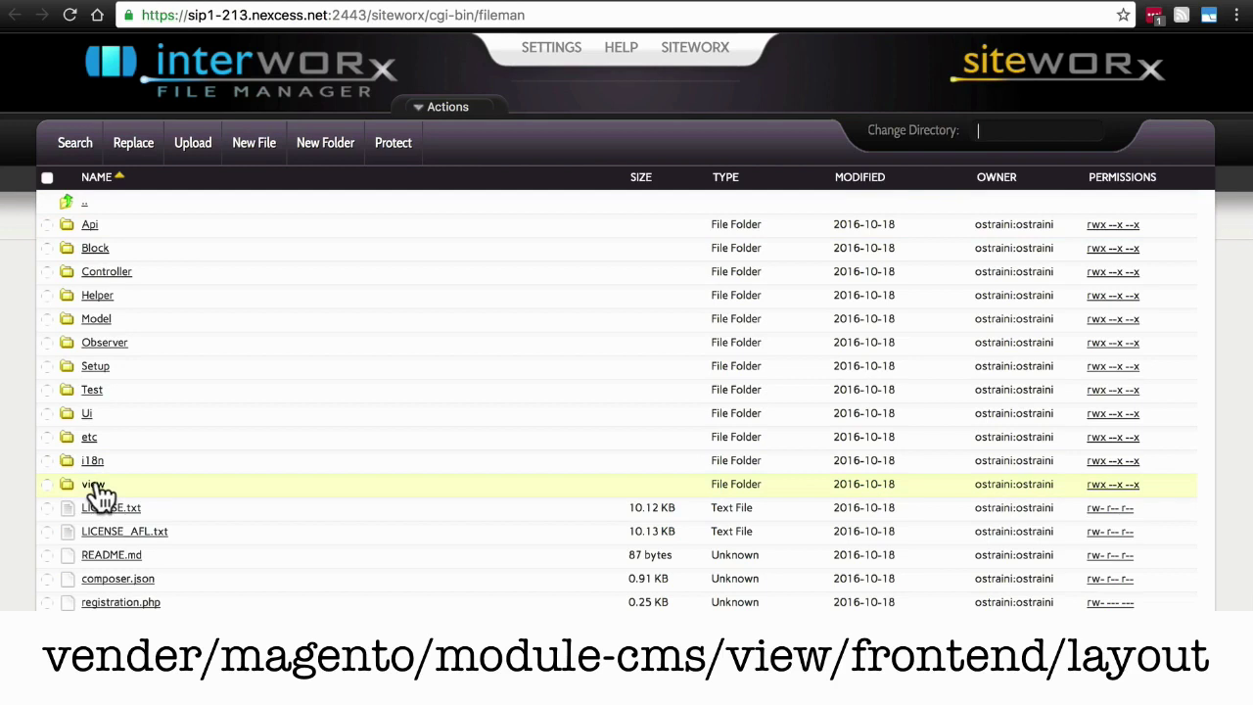
click(99, 489)
click(101, 251)
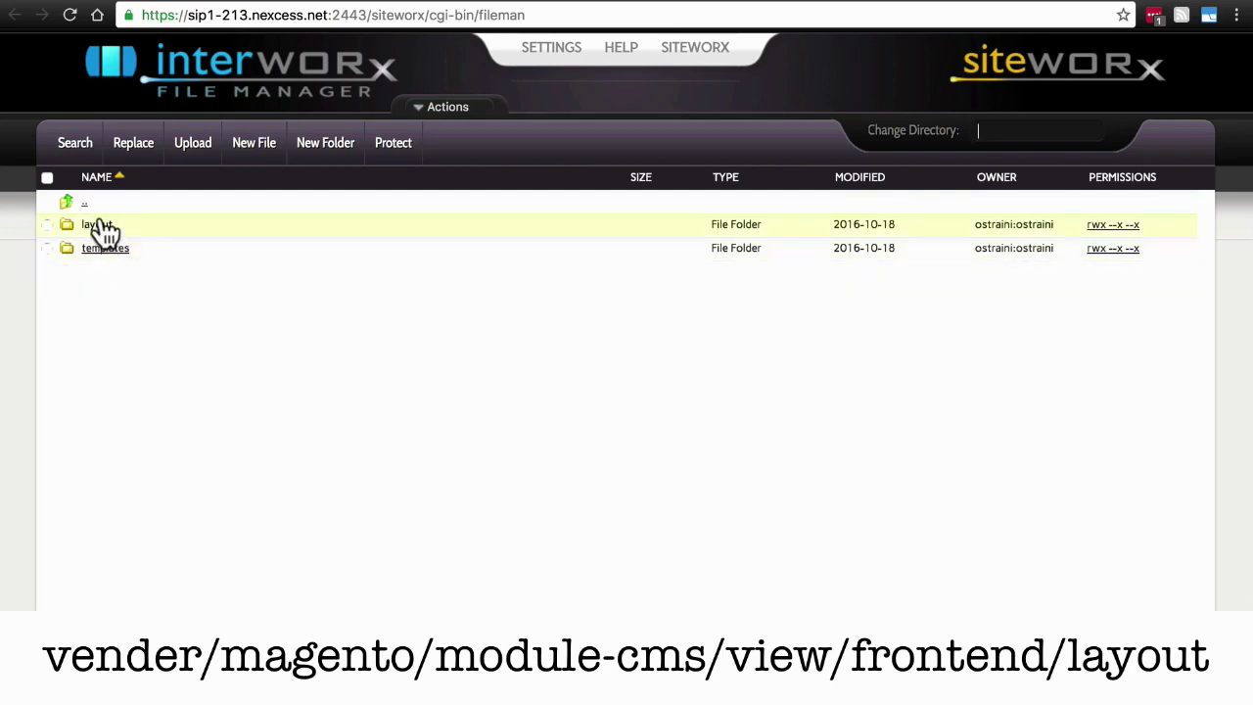
click(98, 227)
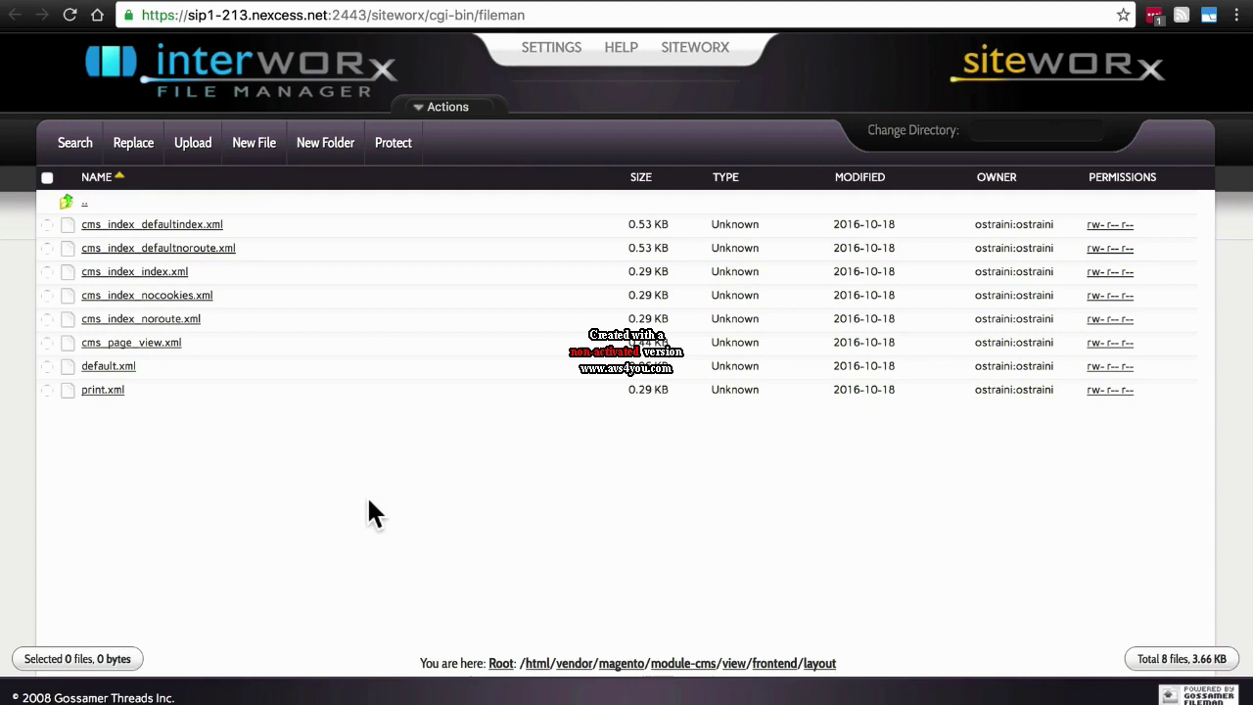
Edit default.xml, adding remove="true" to the footer_links referenceBlock tag, and save the file
right_click(128, 365)
click(108, 360)
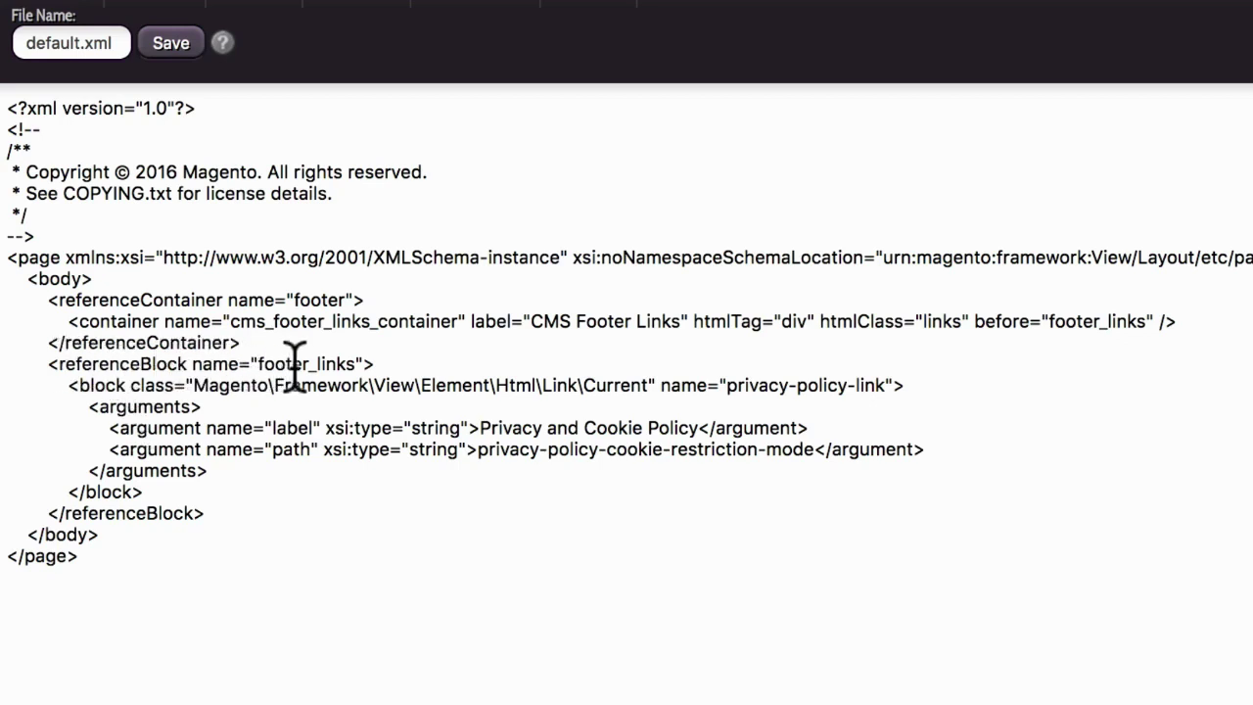
click(364, 363)
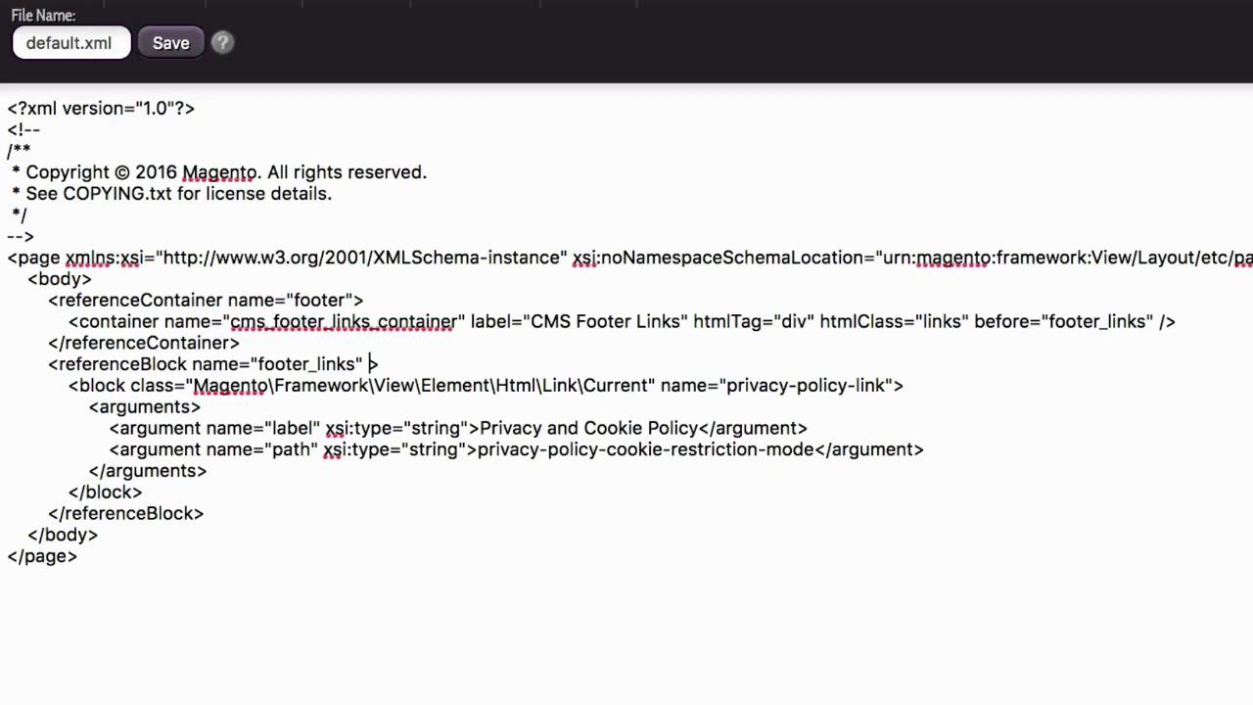
text(remove="")
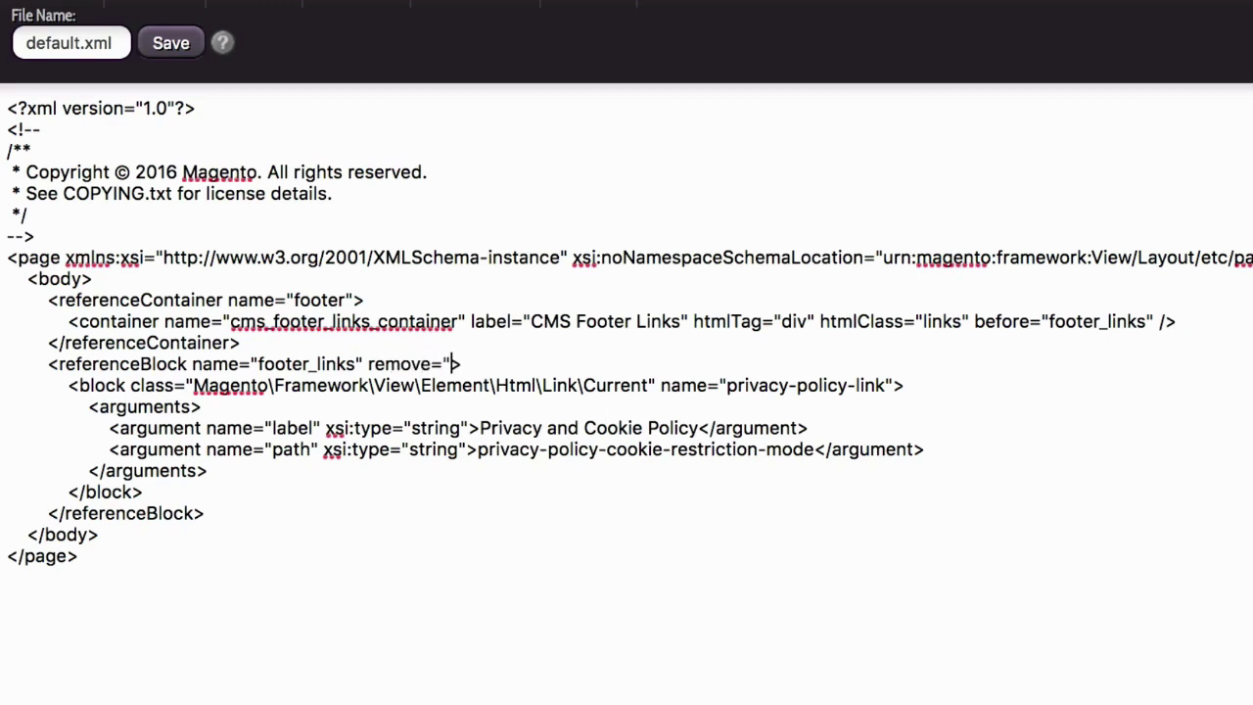
text(true")
text(")
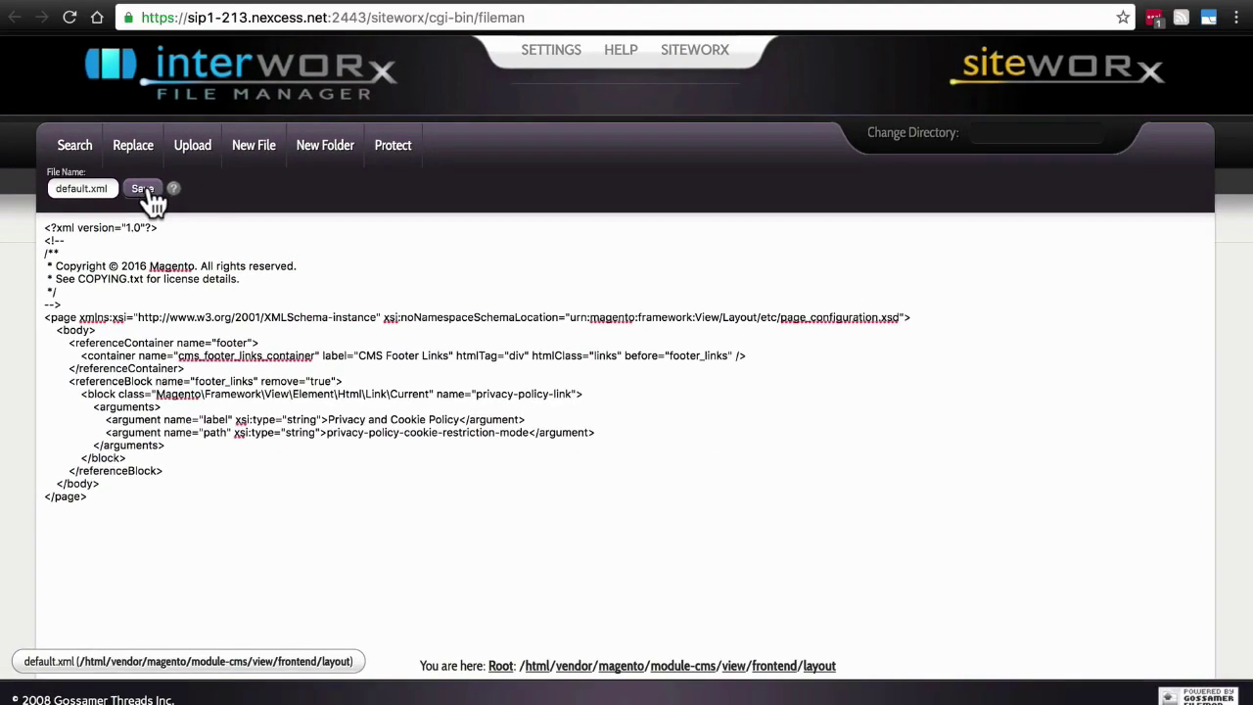
click(143, 189)
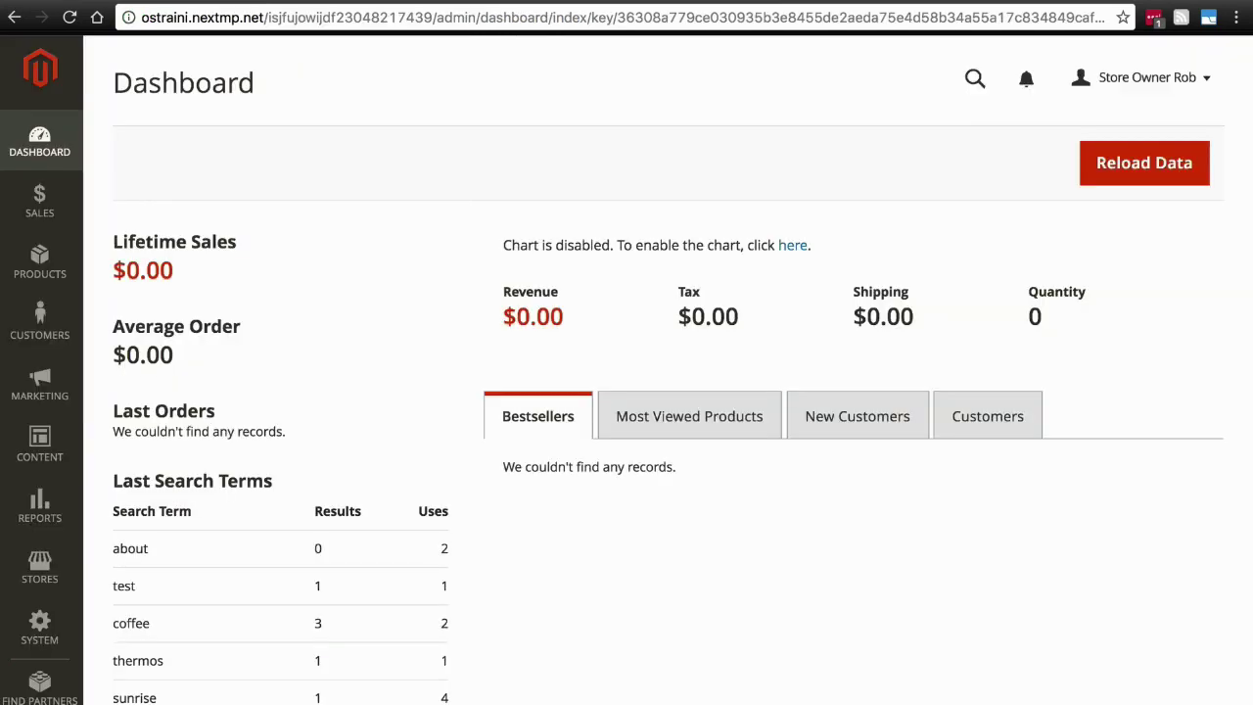
Flush the Magento cache in the Magento admin's Cache Management and reload the storefront home page
scroll(407, 318, down, 1)
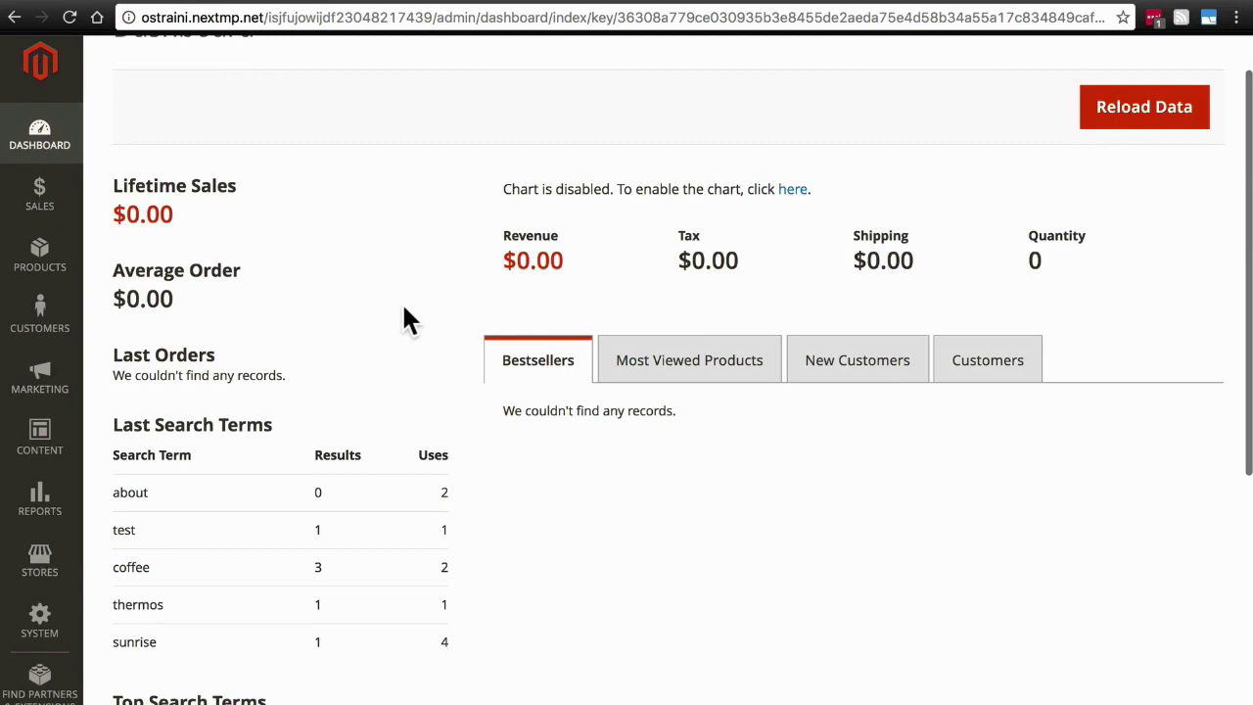
click(39, 627)
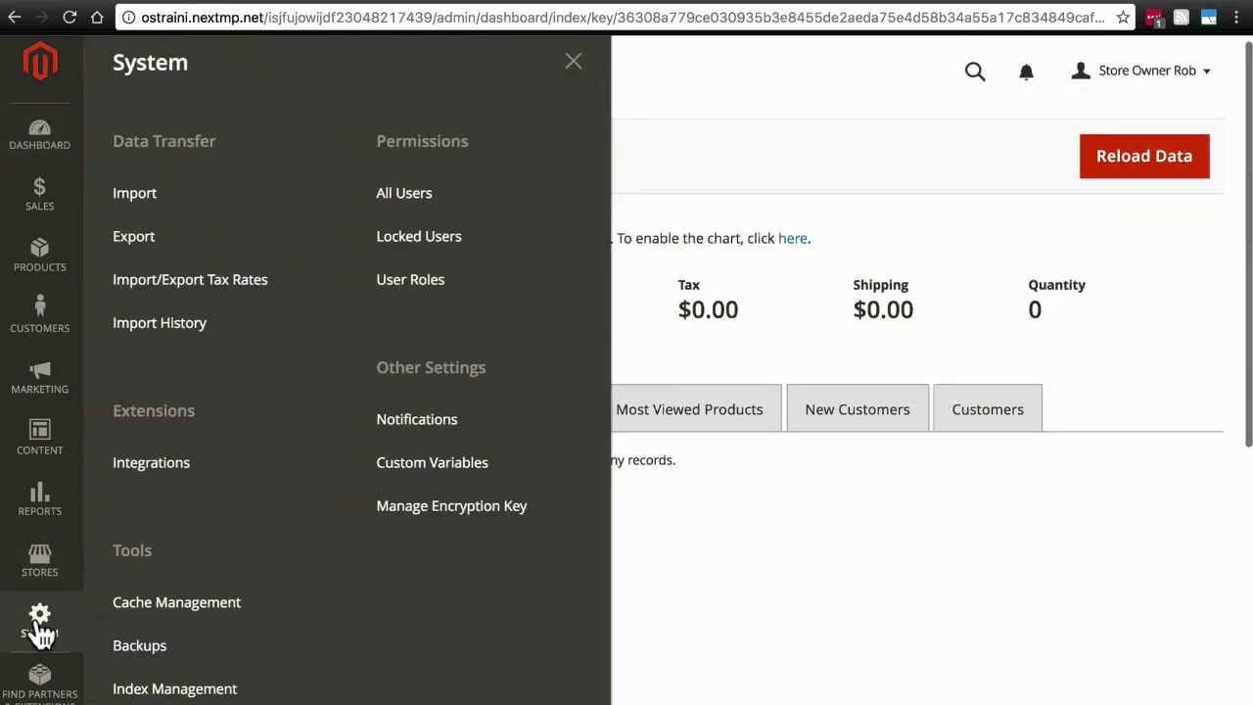
click(159, 617)
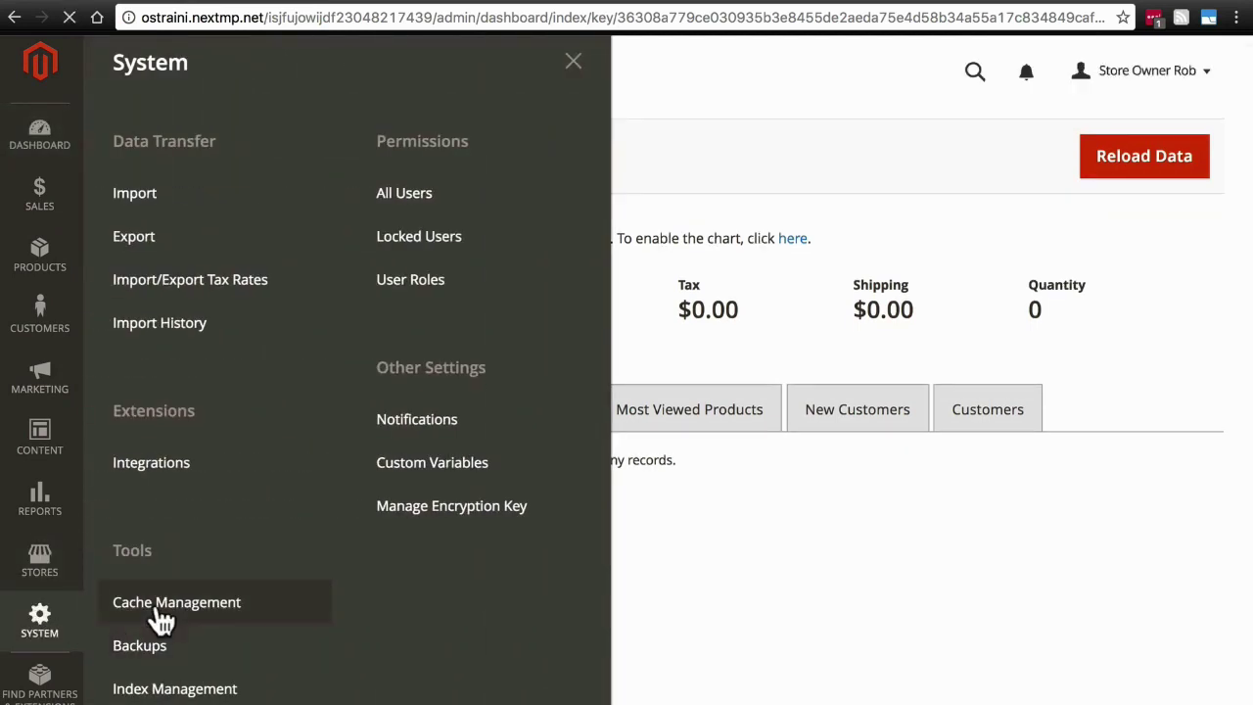
scroll(607, 337, down, 5)
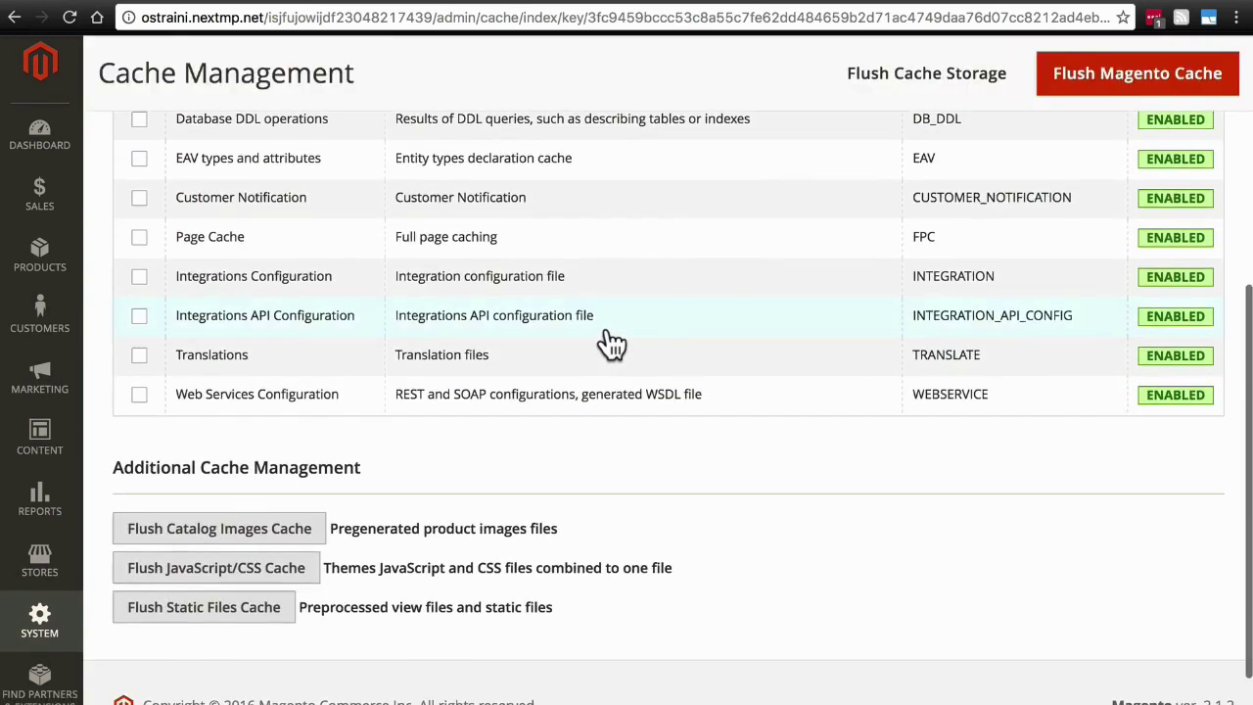
scroll(612, 342, up, 5)
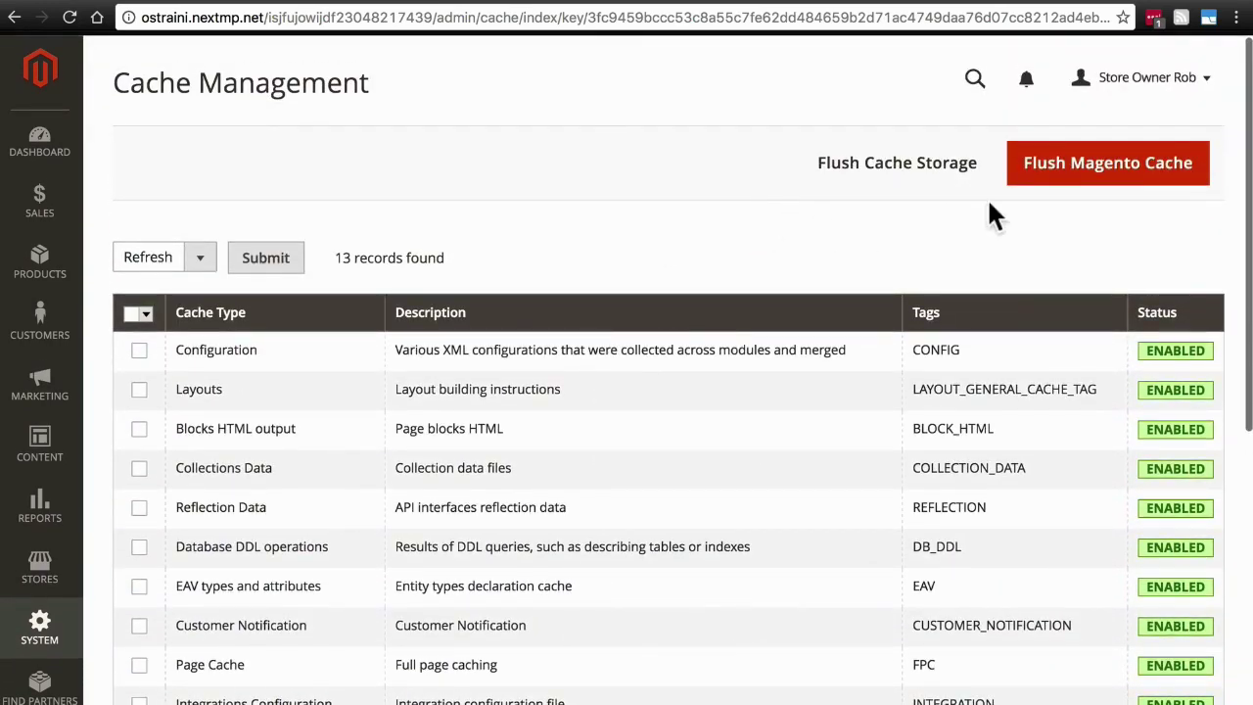
click(1084, 175)
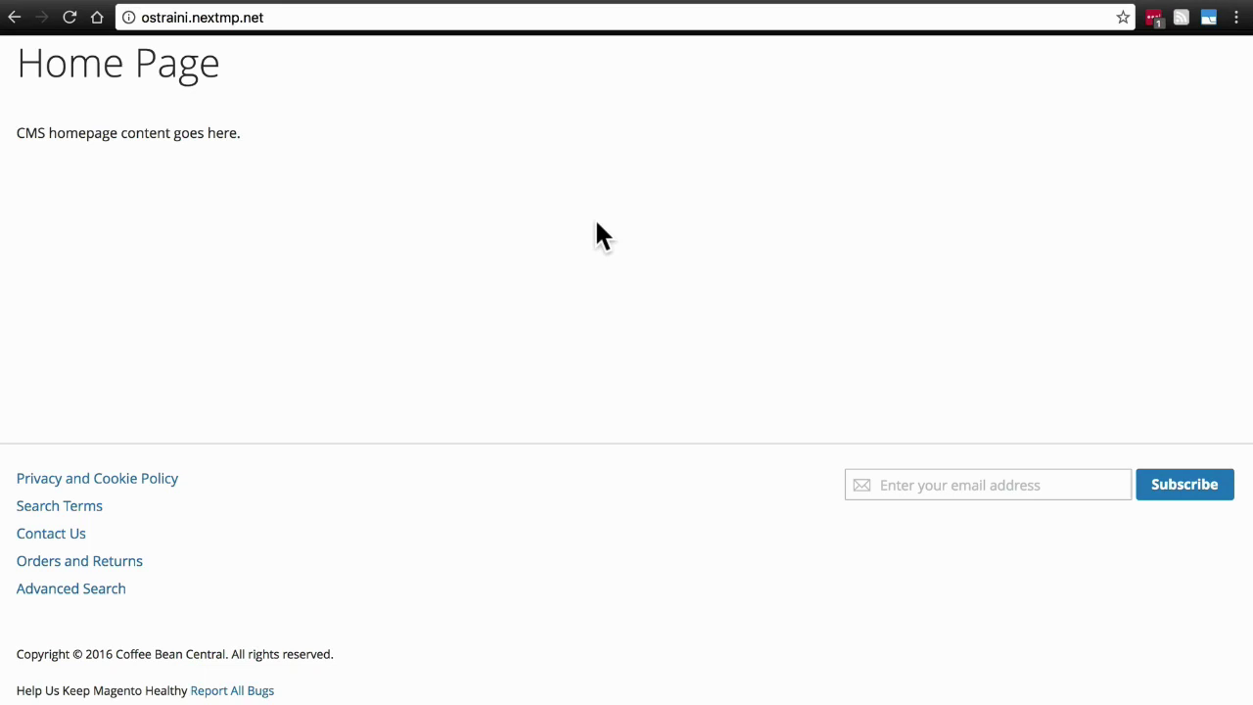
key(super+r)
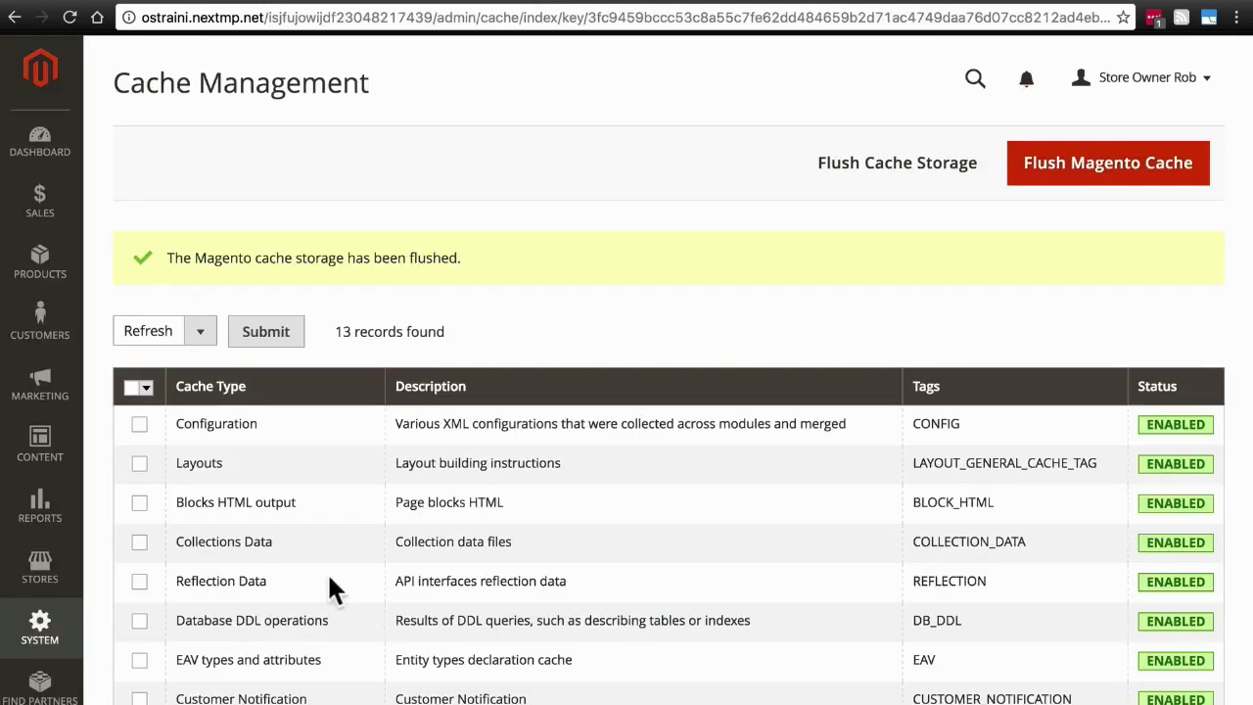
Create a new CMS block with the title Footer Links and the identifier footerlinks
click(44, 448)
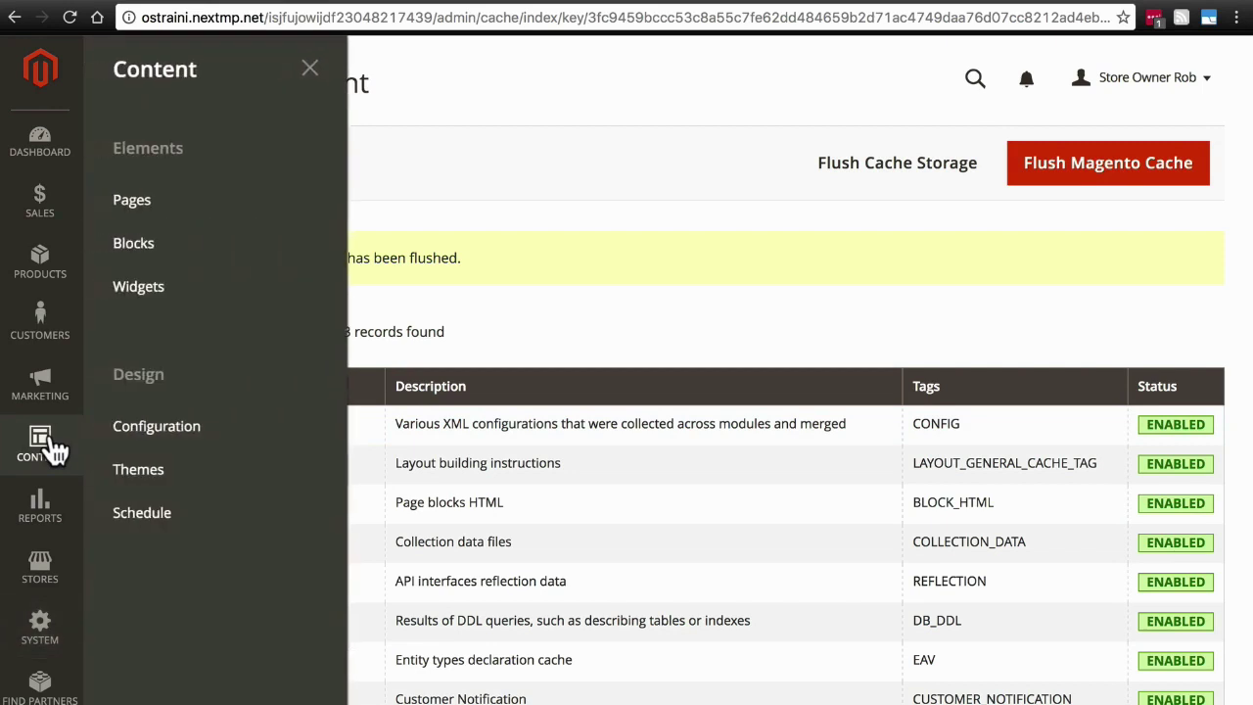
click(157, 251)
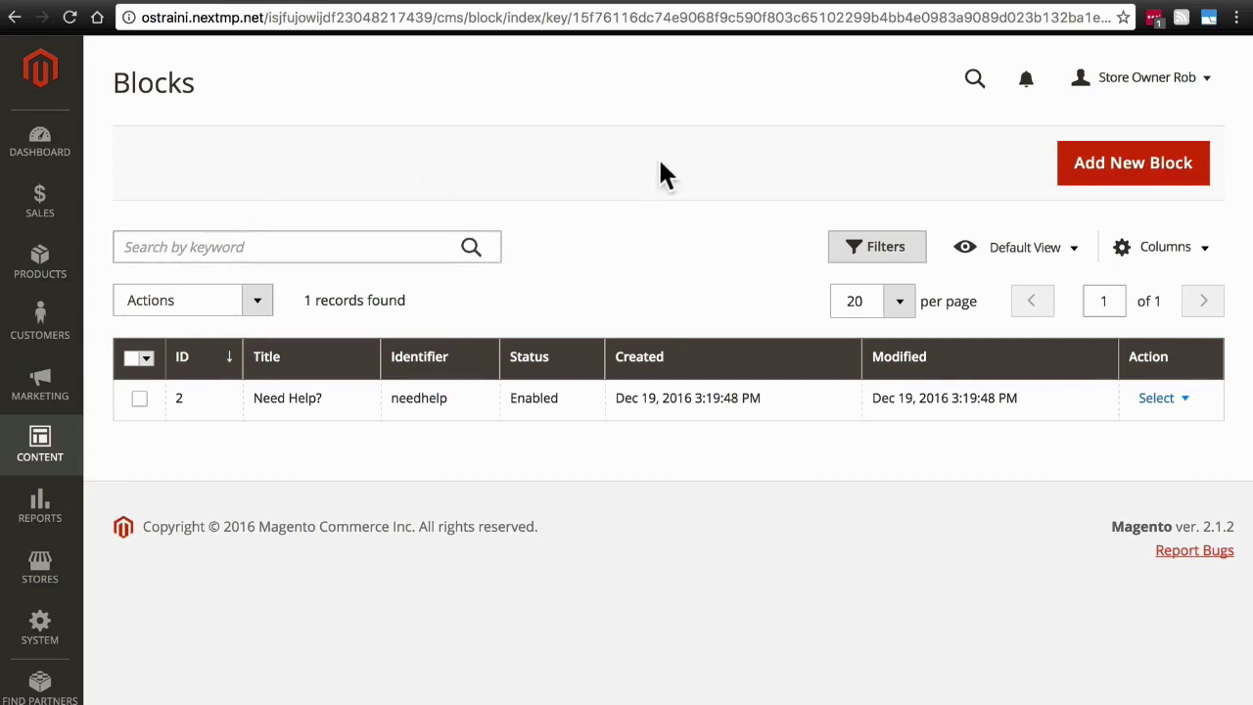
click(1108, 173)
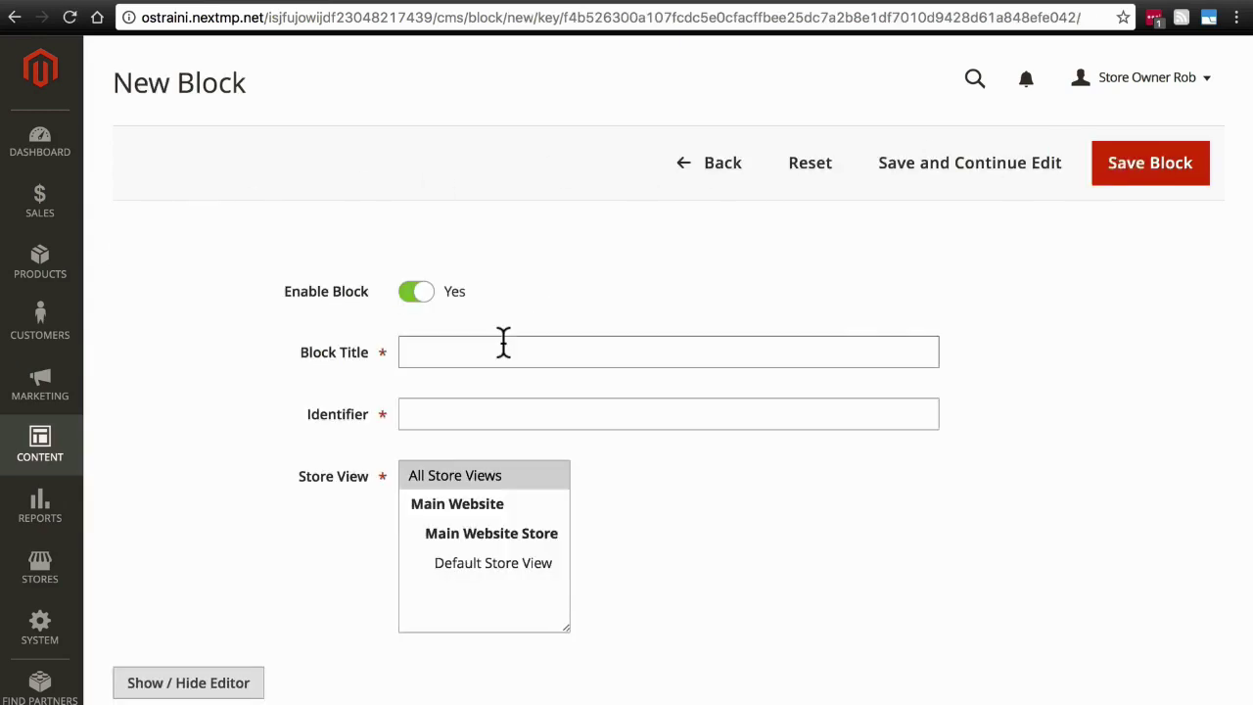
click(503, 341)
text(F)
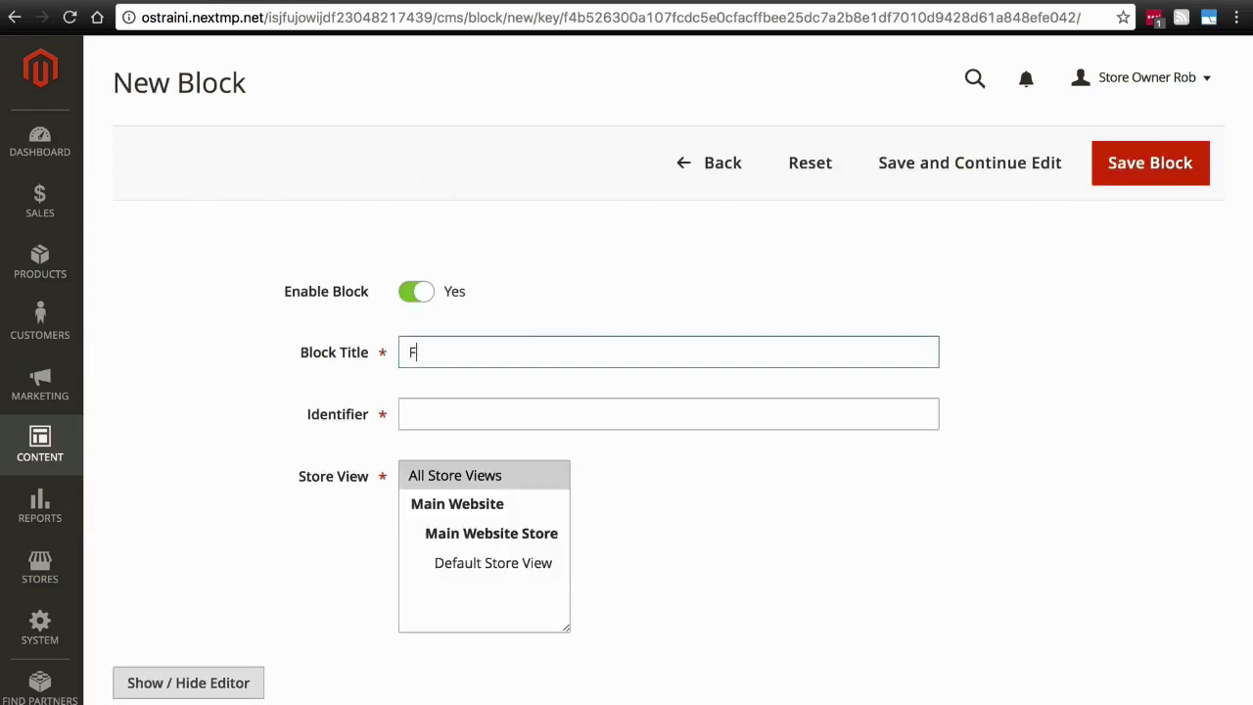
text(ooter Links)
click(587, 415)
text(footer)
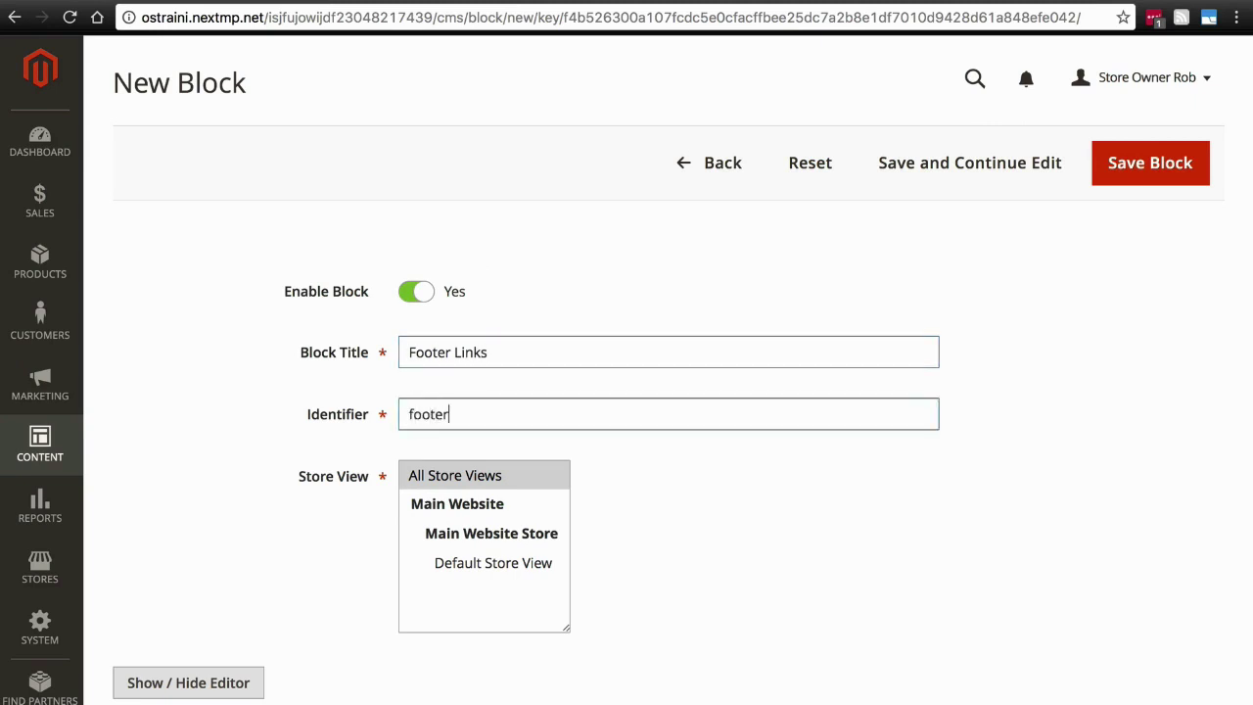
text(links)
Enter the text About as the block's content and check its HTML source
scroll(178, 355, down, 3)
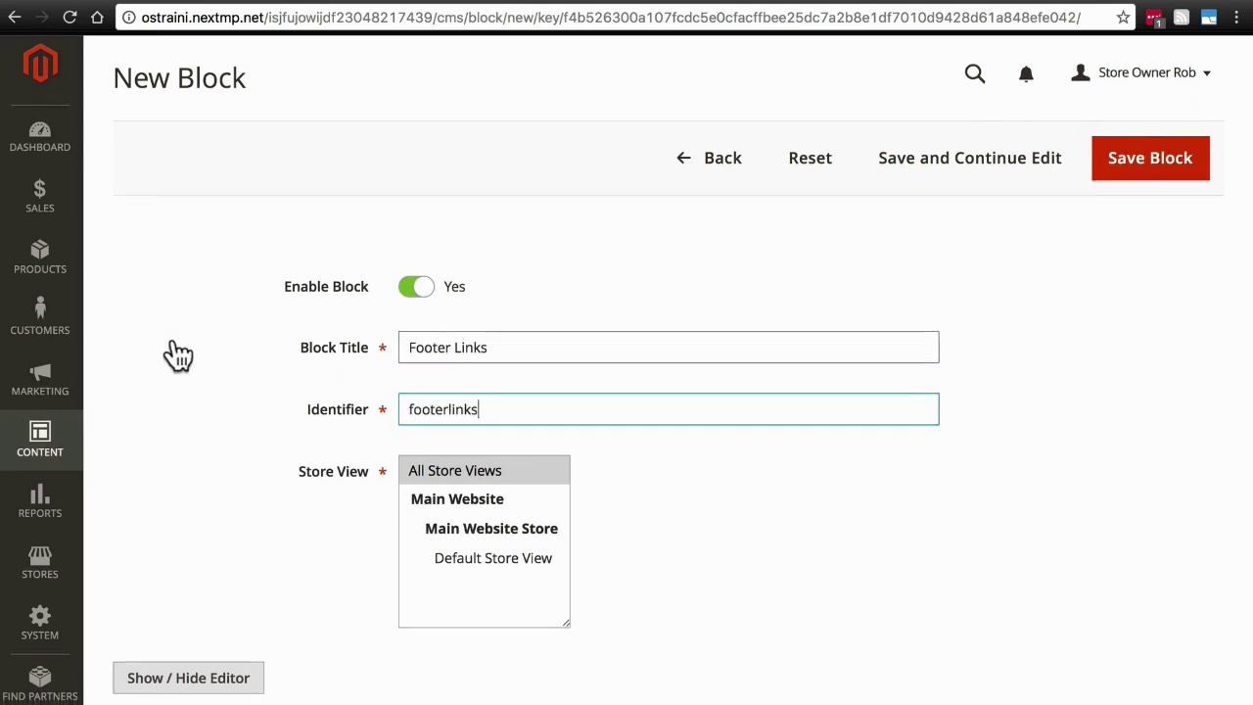
scroll(190, 265, down, 5)
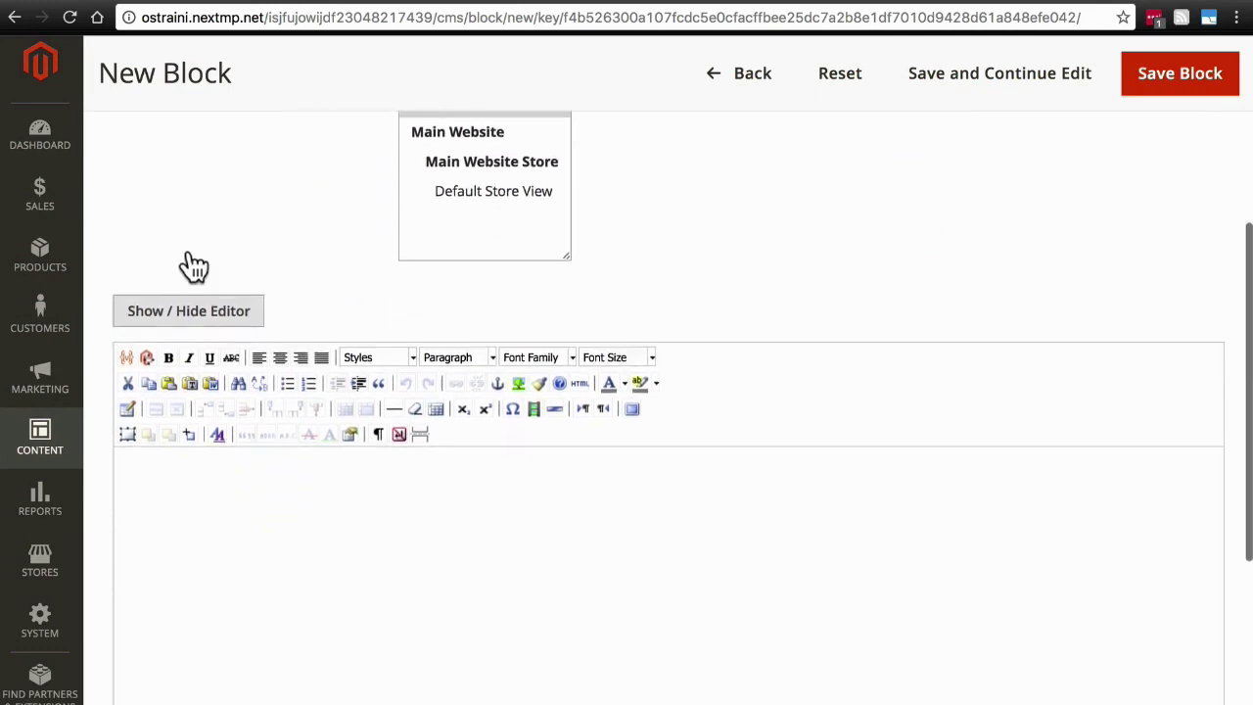
click(218, 316)
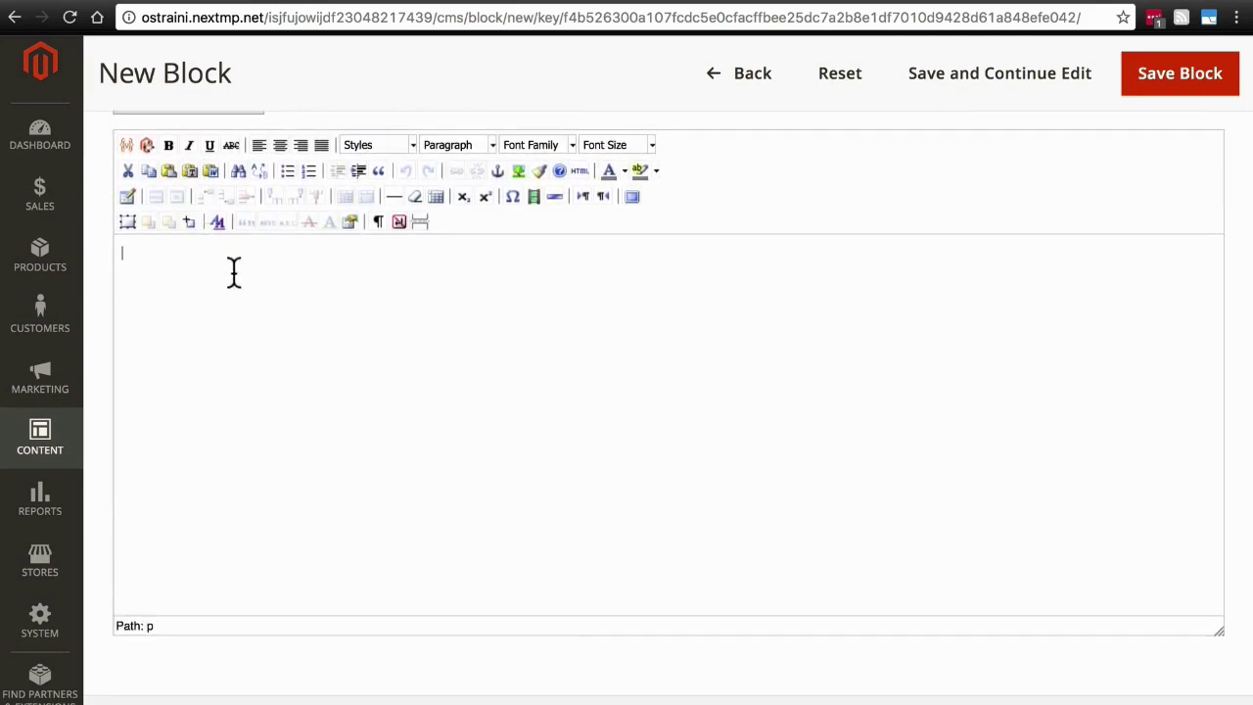
text(About)
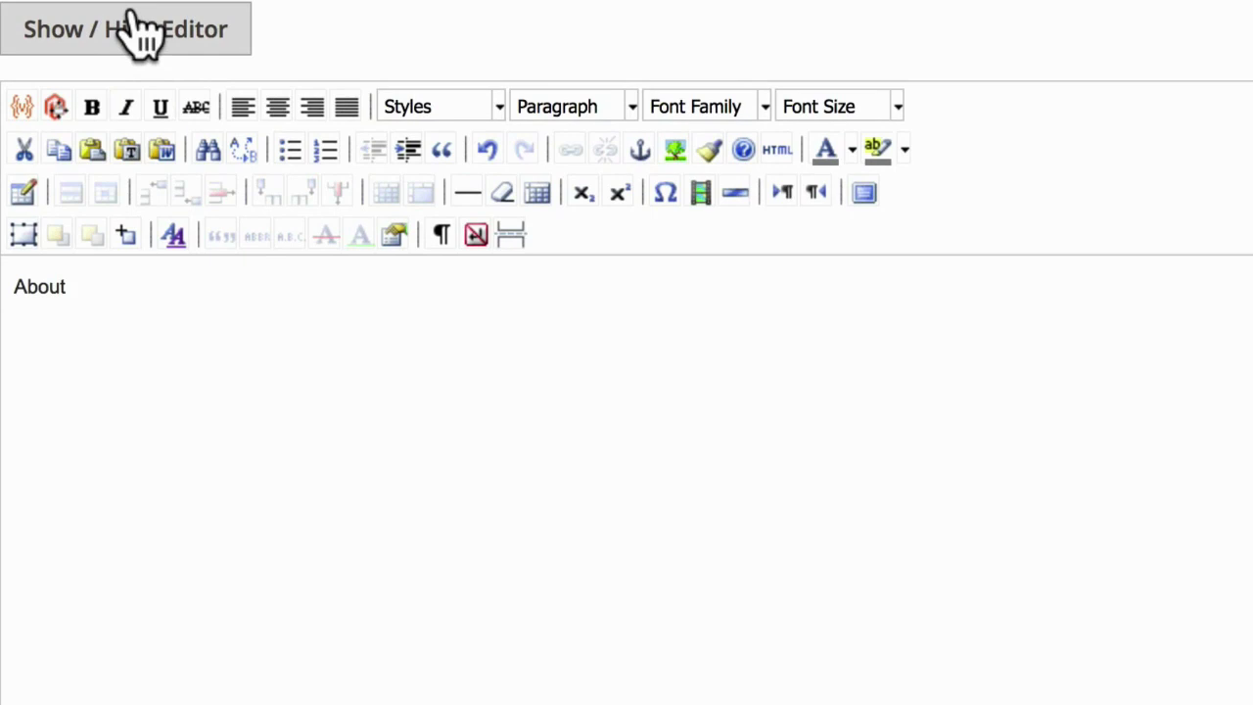
click(137, 30)
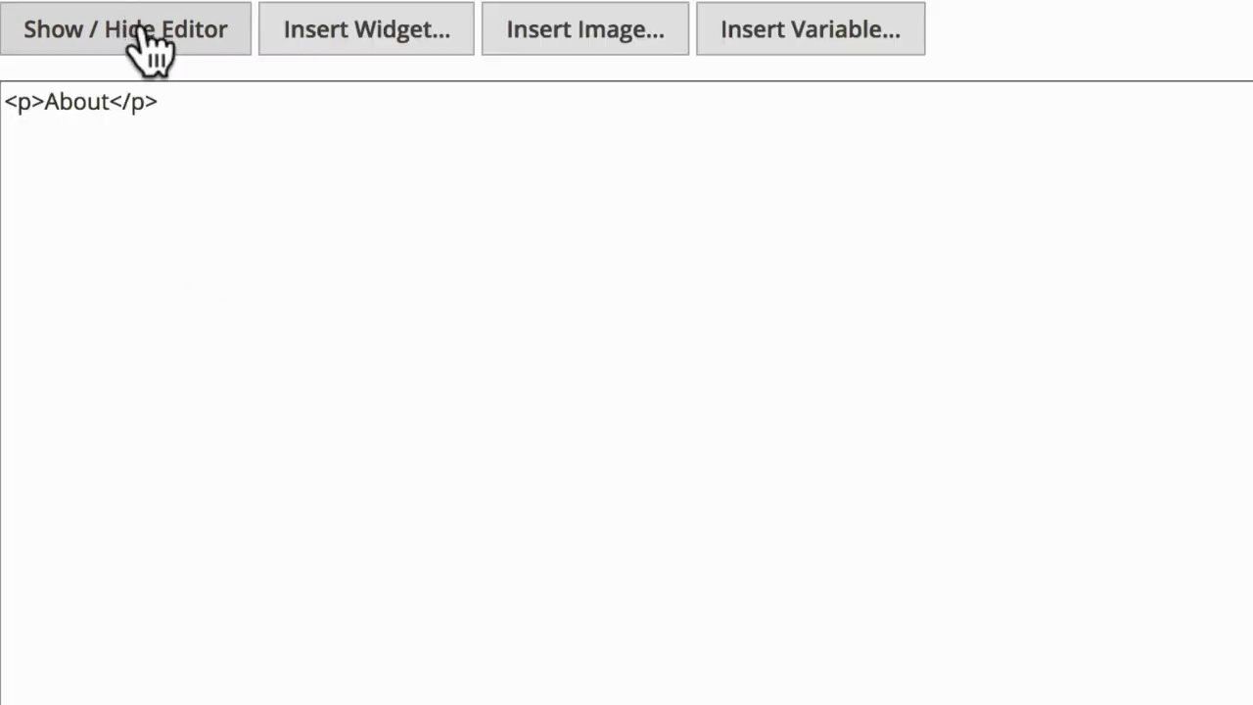
click(137, 30)
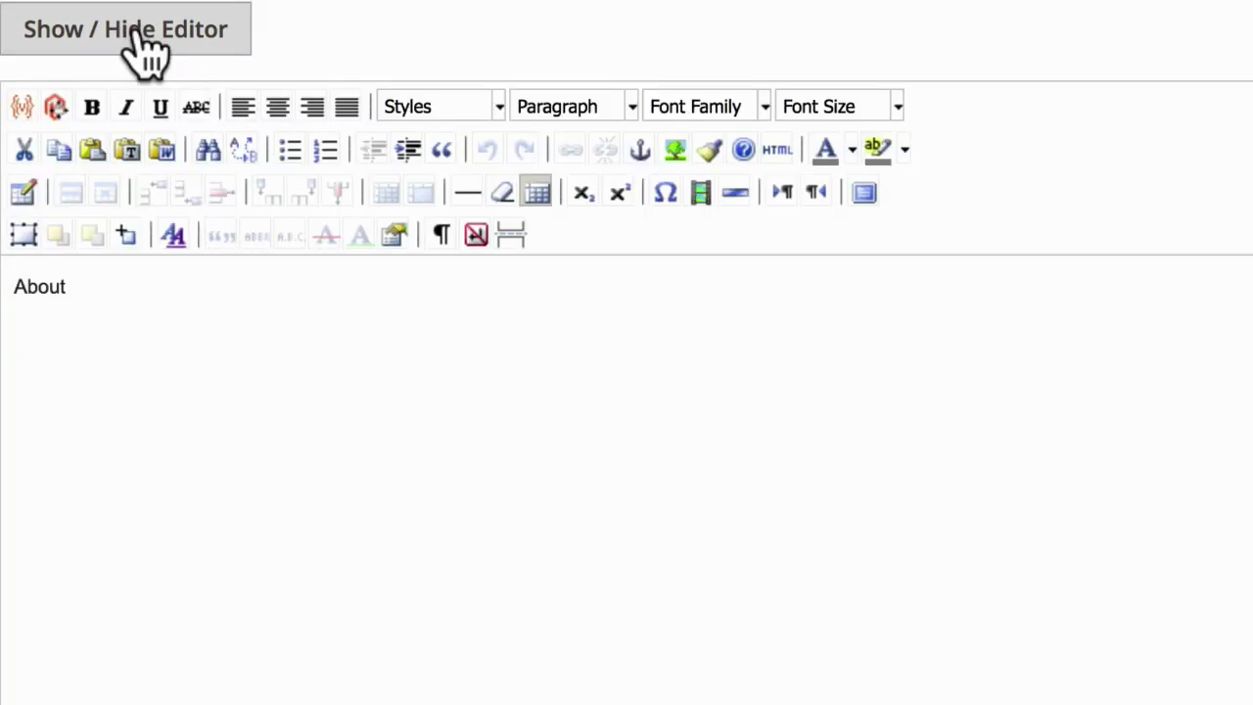
click(146, 31)
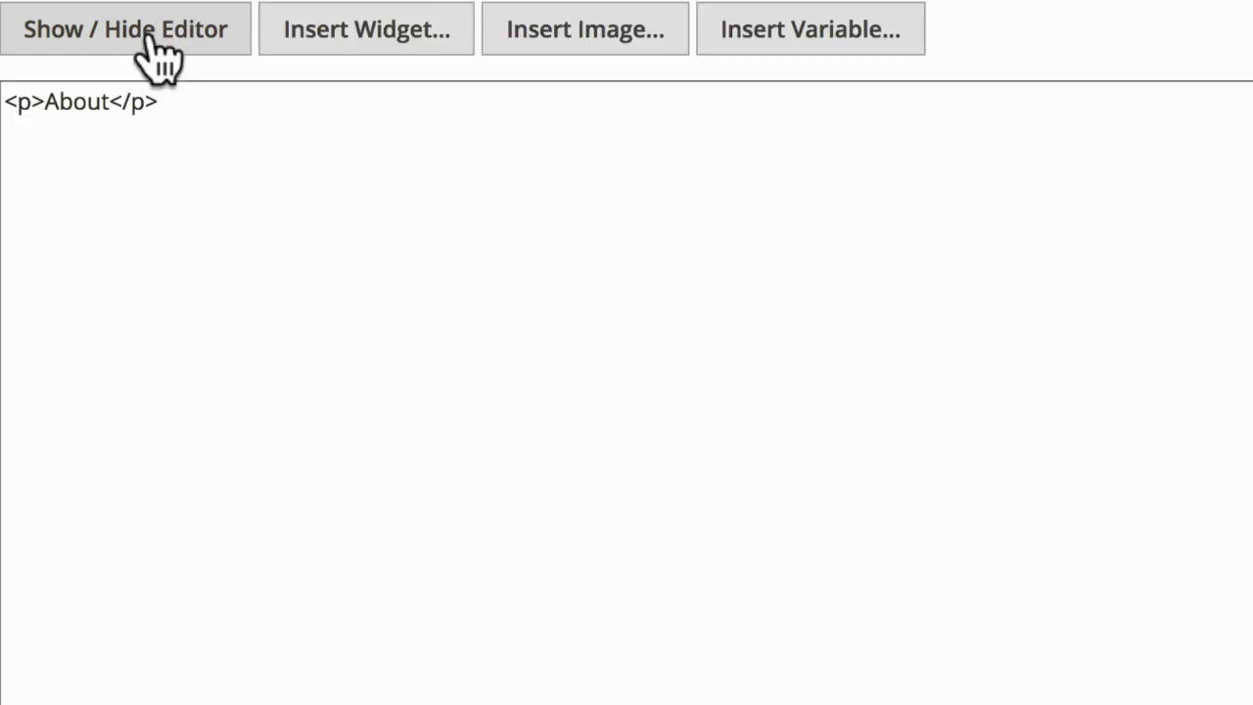
click(149, 34)
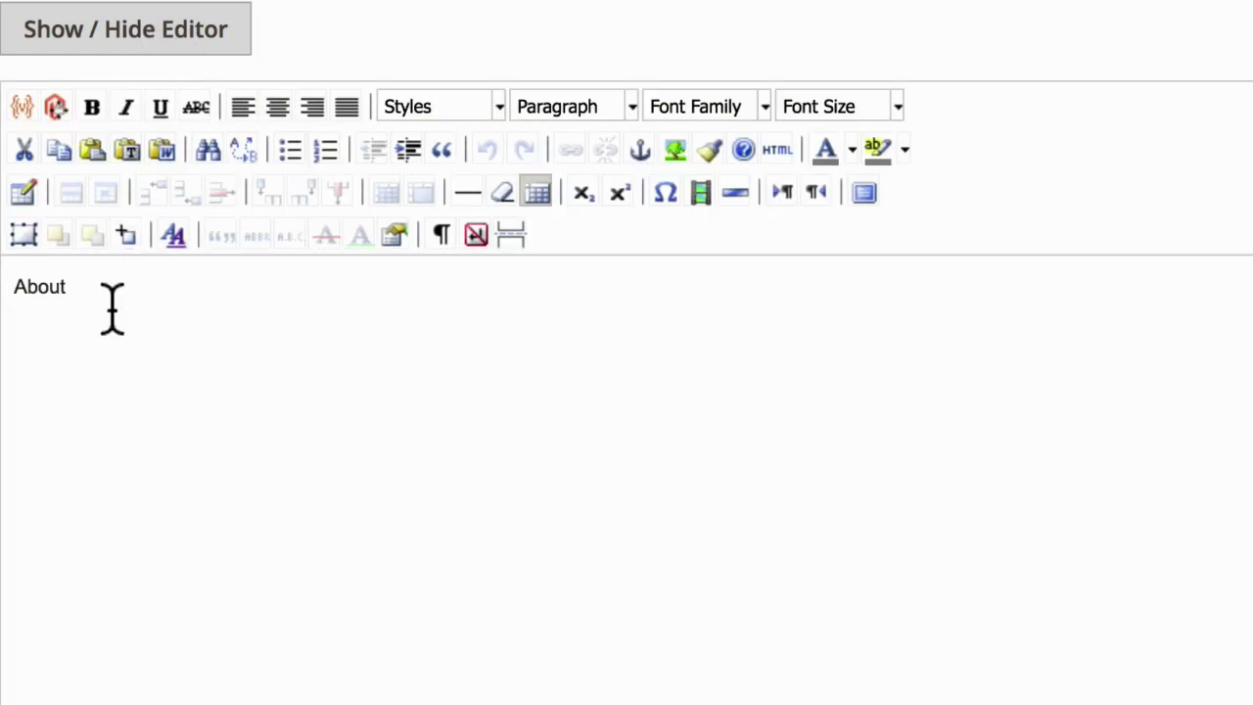
Link the word About to /about with the target Open Link in the Same Window
drag(84, 287, 11, 288)
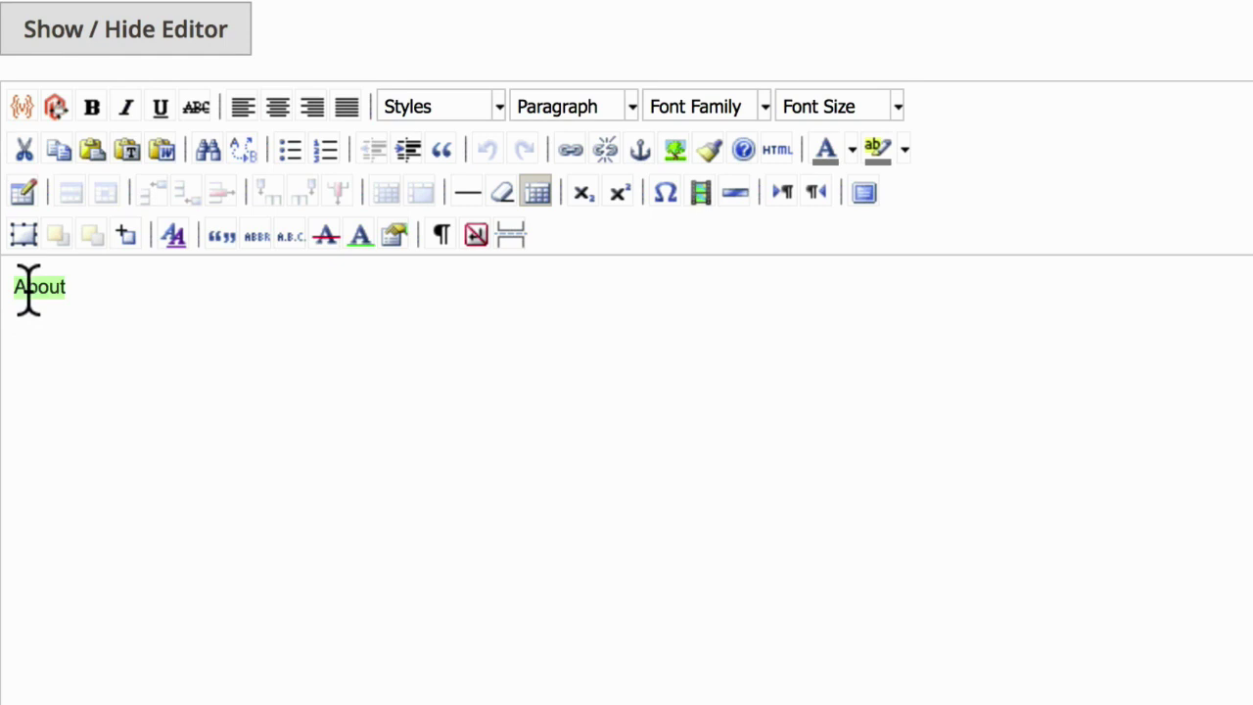
click(571, 150)
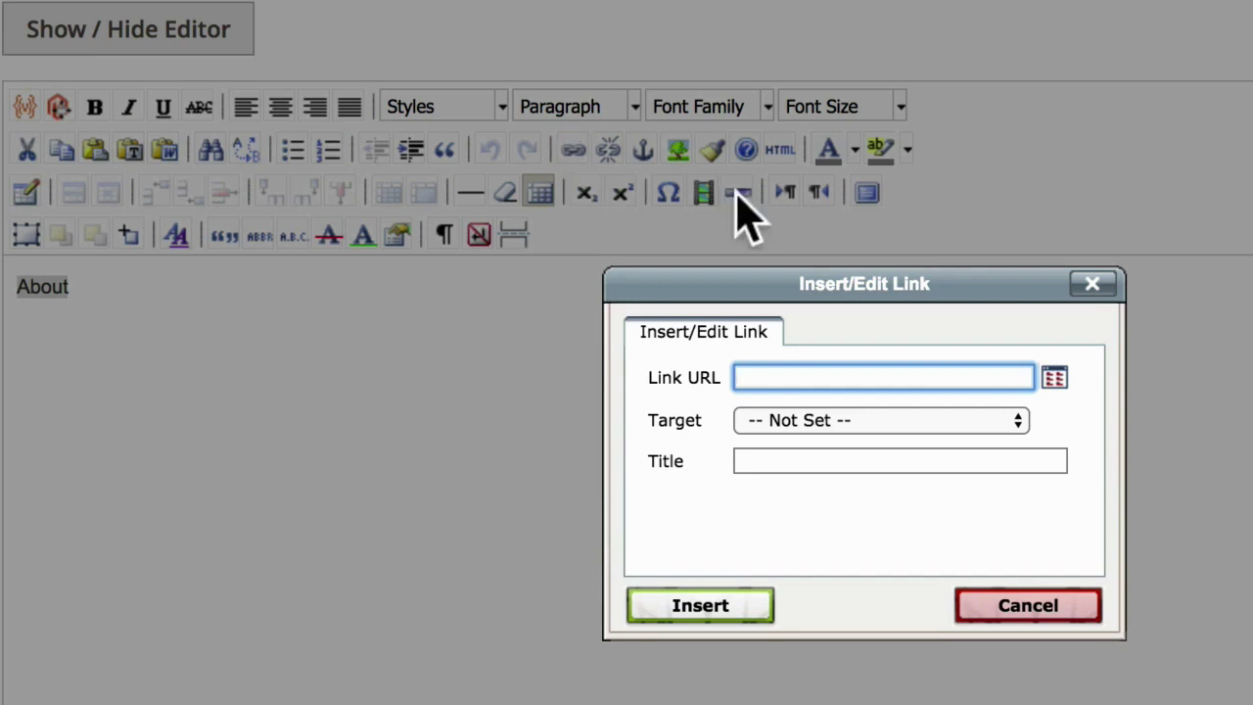
text(/about)
click(763, 420)
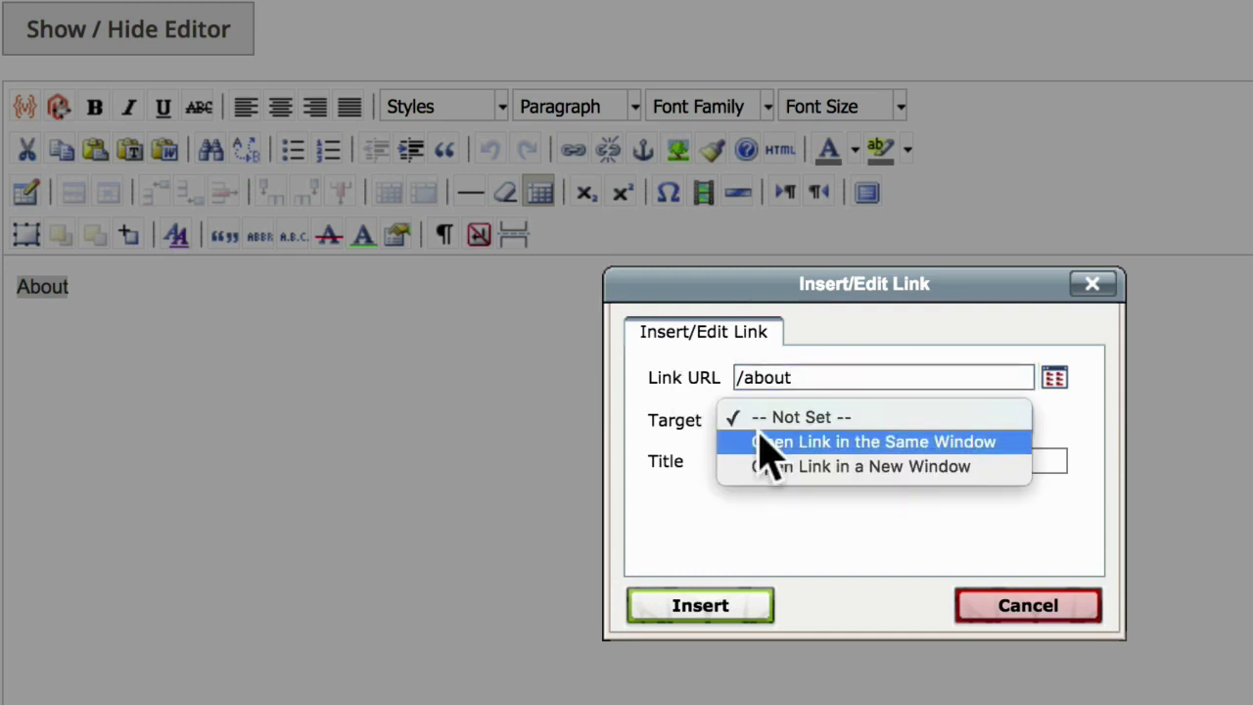
click(762, 441)
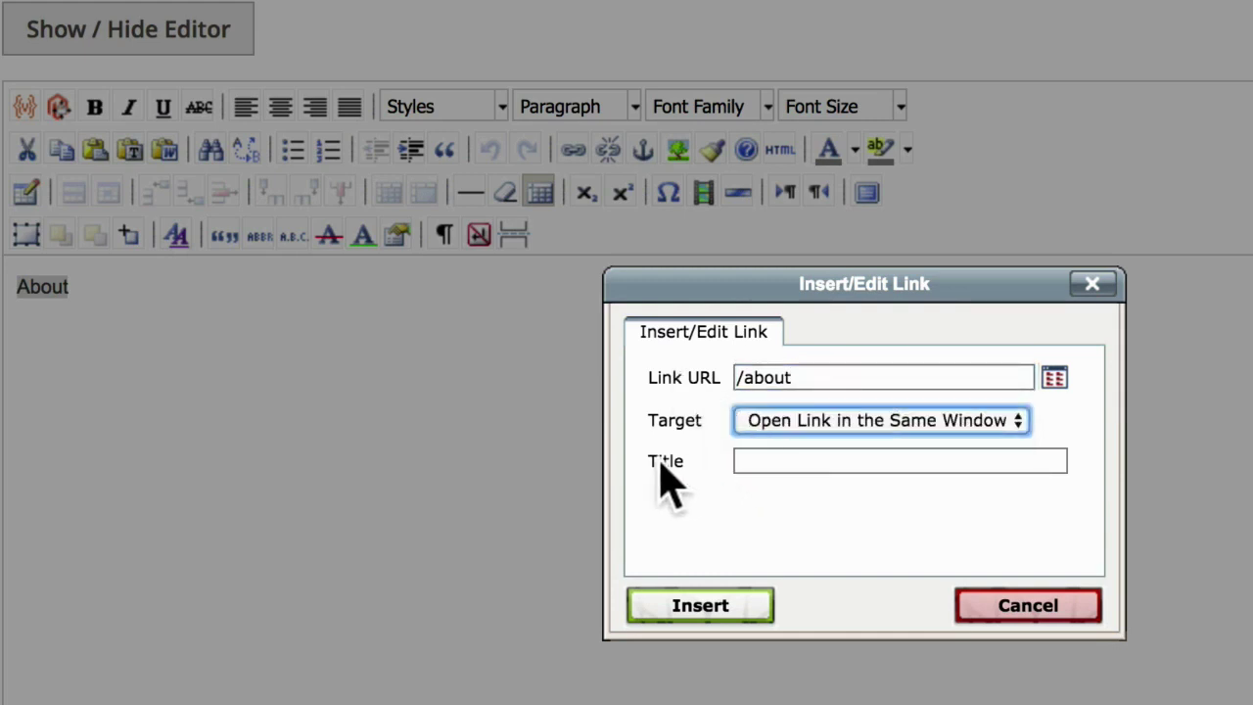
click(716, 603)
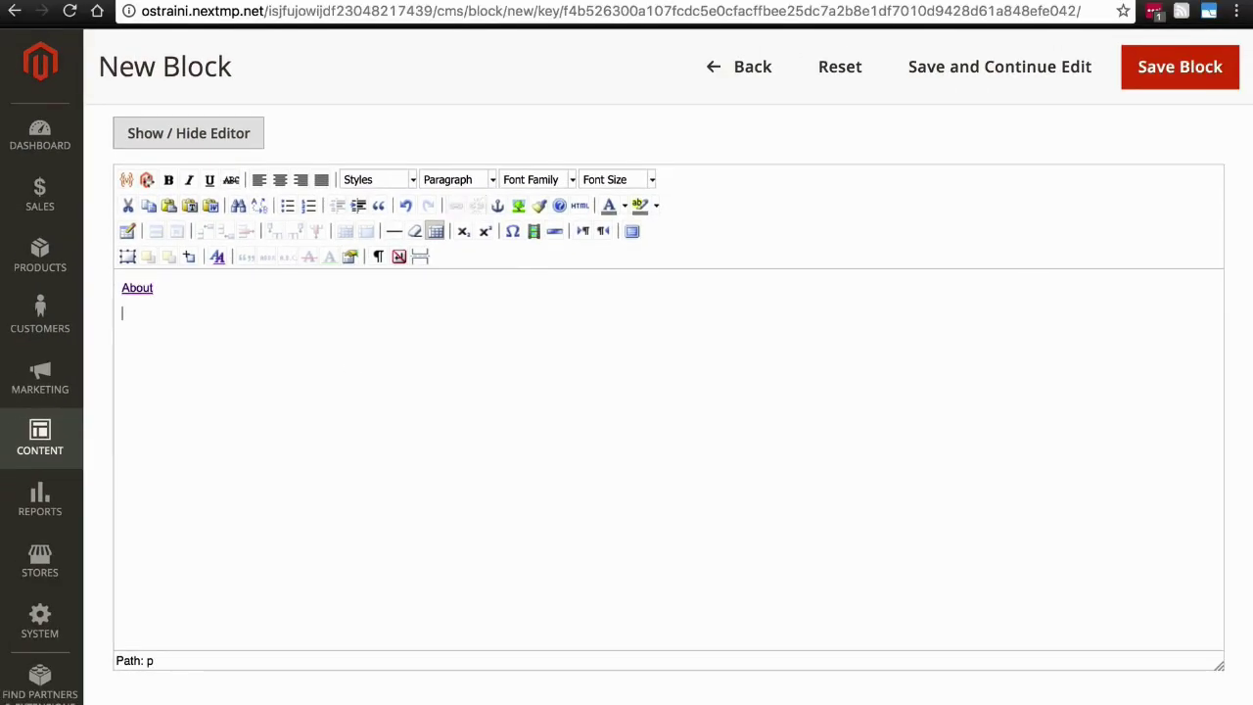
Copy the text Privacy and Cookie Policy from the text notes and paste it on a new line below About in the block content
key(super+Tab)
key(super+Tab)
key(super+Tab)
key(super+Tab)
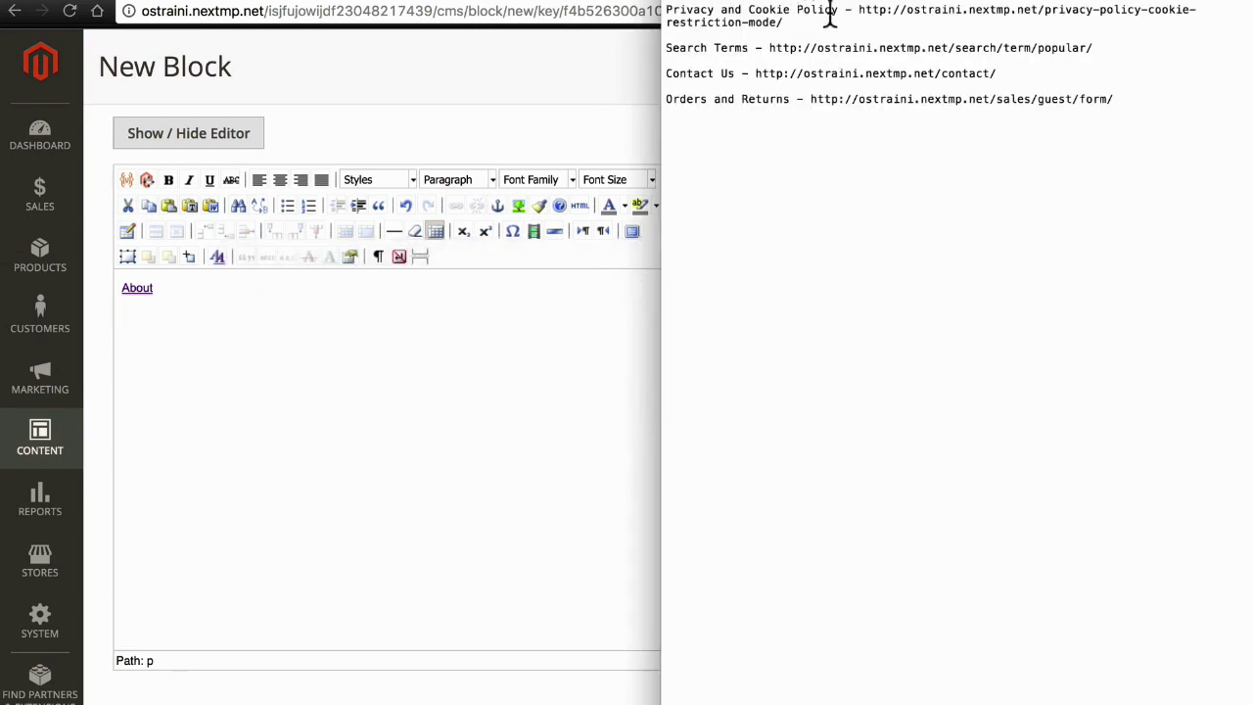
drag(839, 10, 654, 13)
key(super+c)
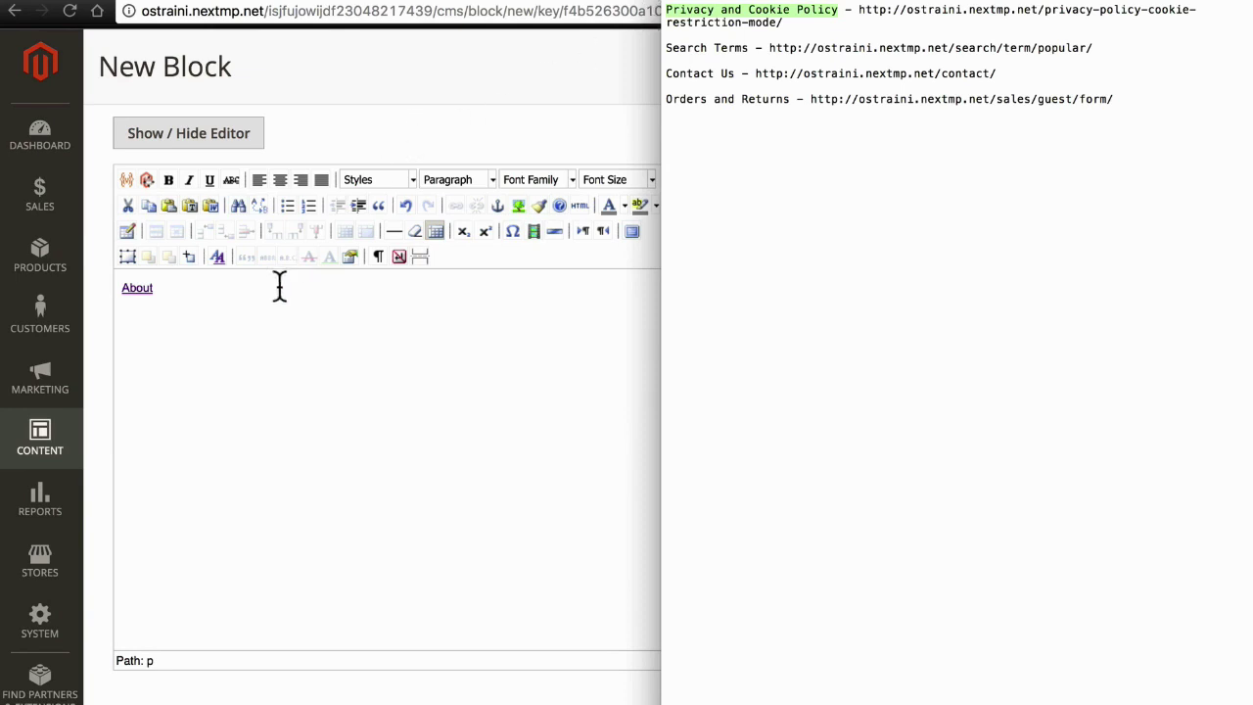
click(255, 308)
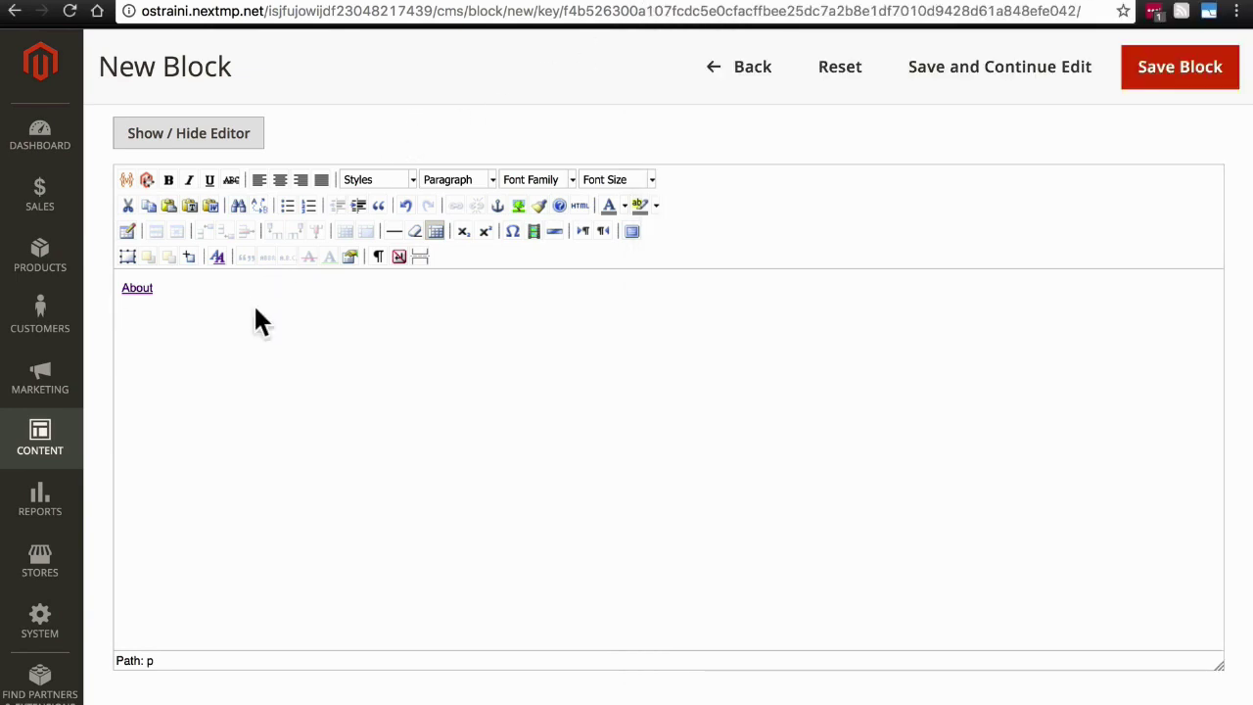
key(super+v)
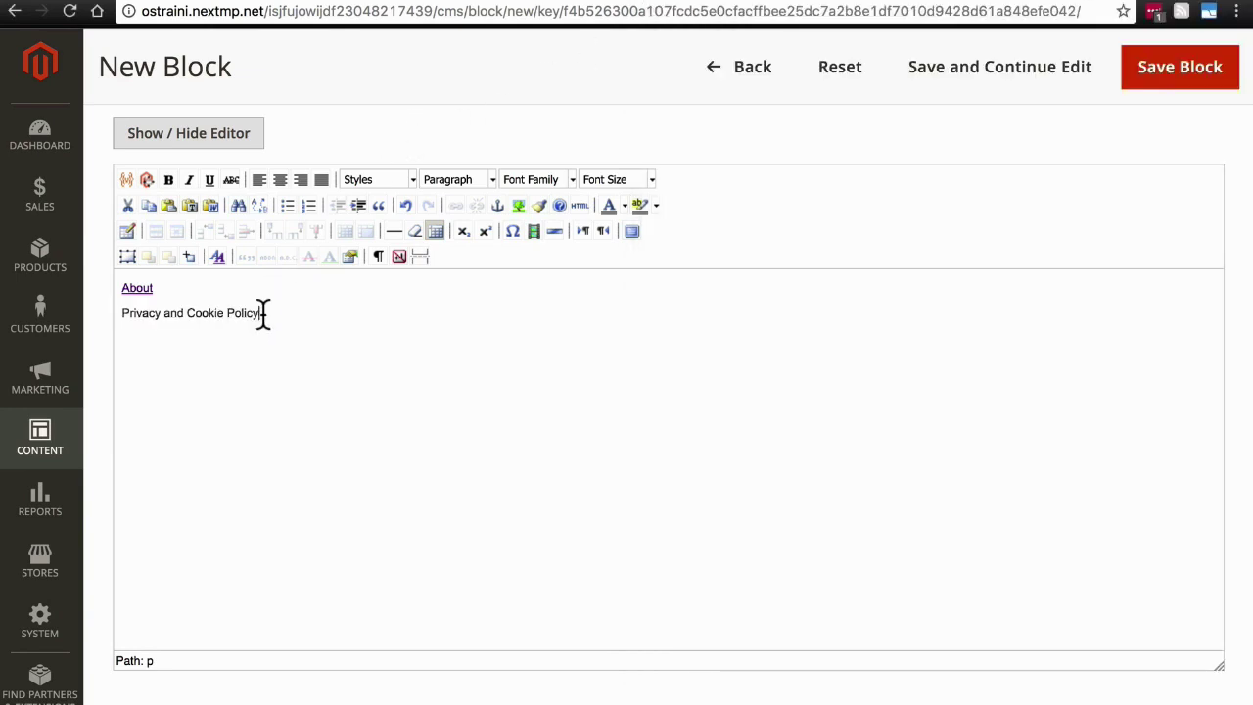
Select the Privacy and Cookie Policy line in the block and copy its URL from the text notes
drag(262, 314, 125, 313)
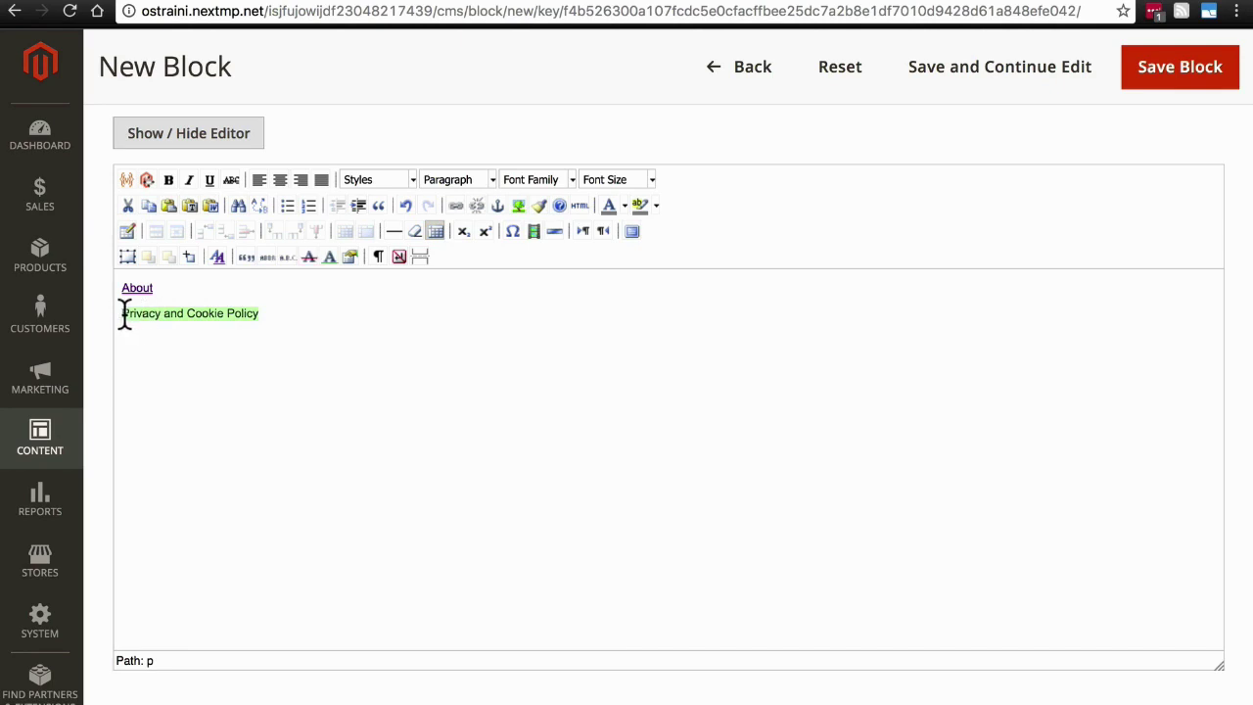
key(super+Tab)
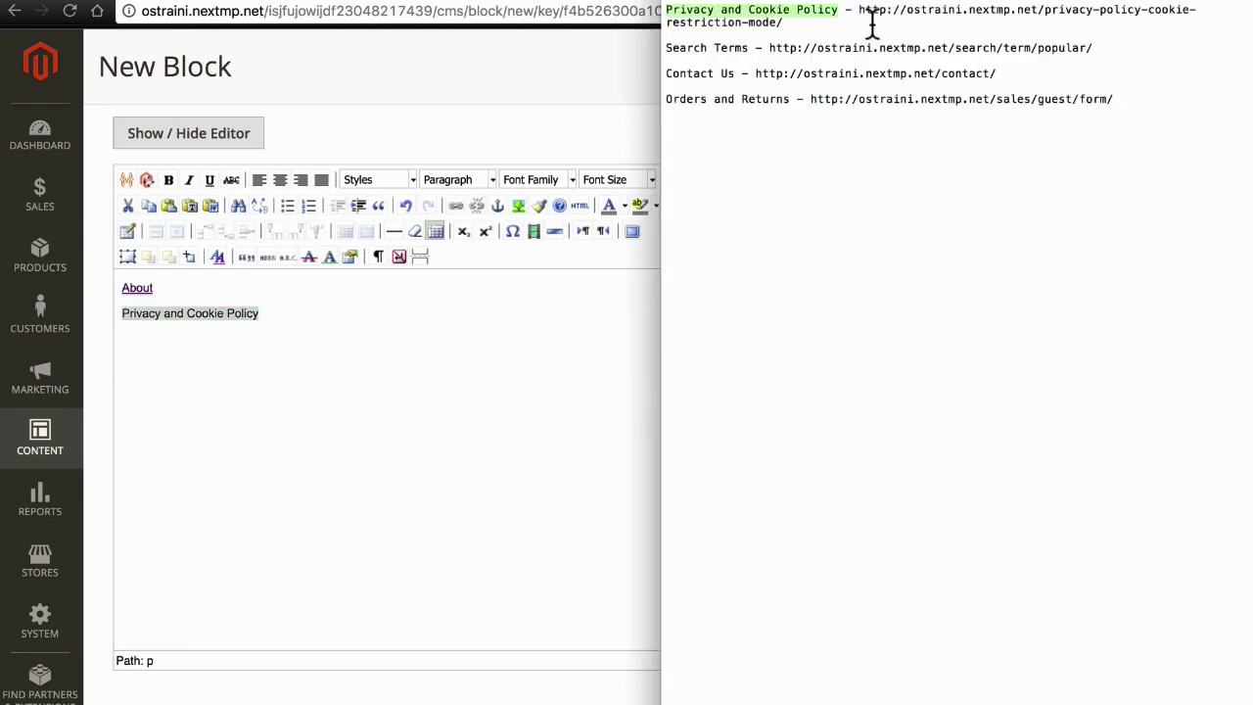
drag(871, 22, 860, 14)
key(super+c)
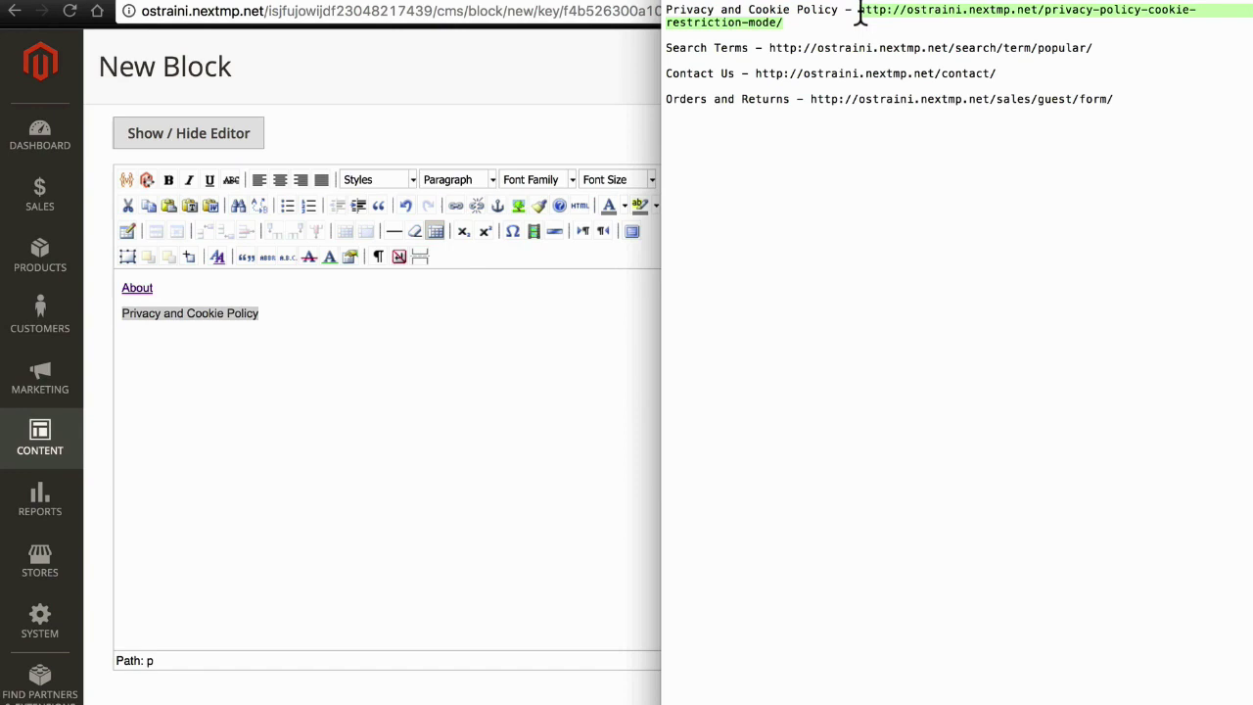
key(super+Tab)
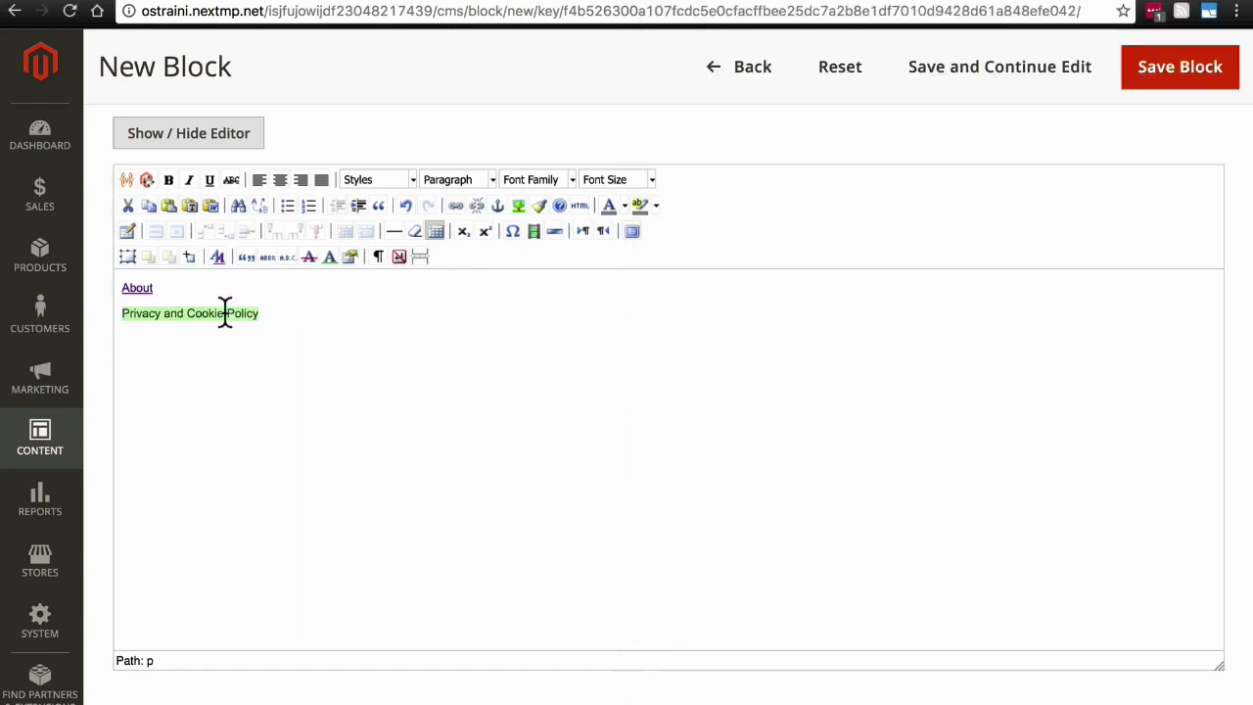
click(455, 202)
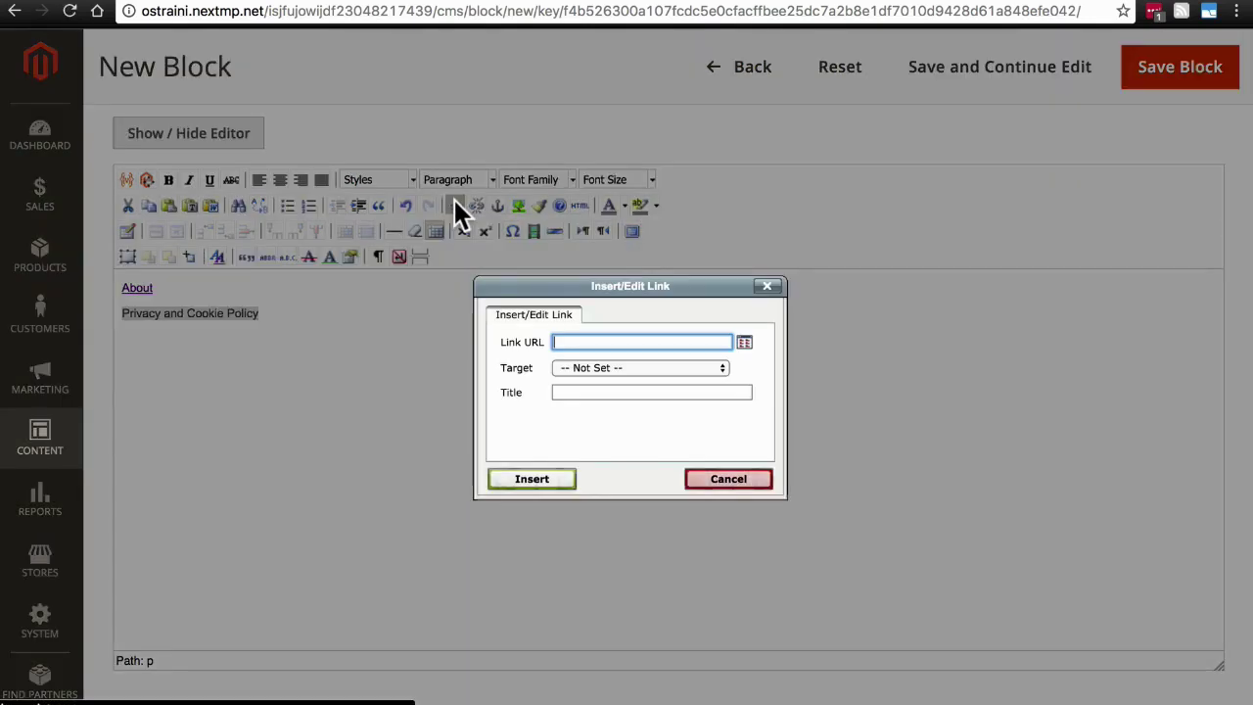
key(super+v)
key(super+Left)
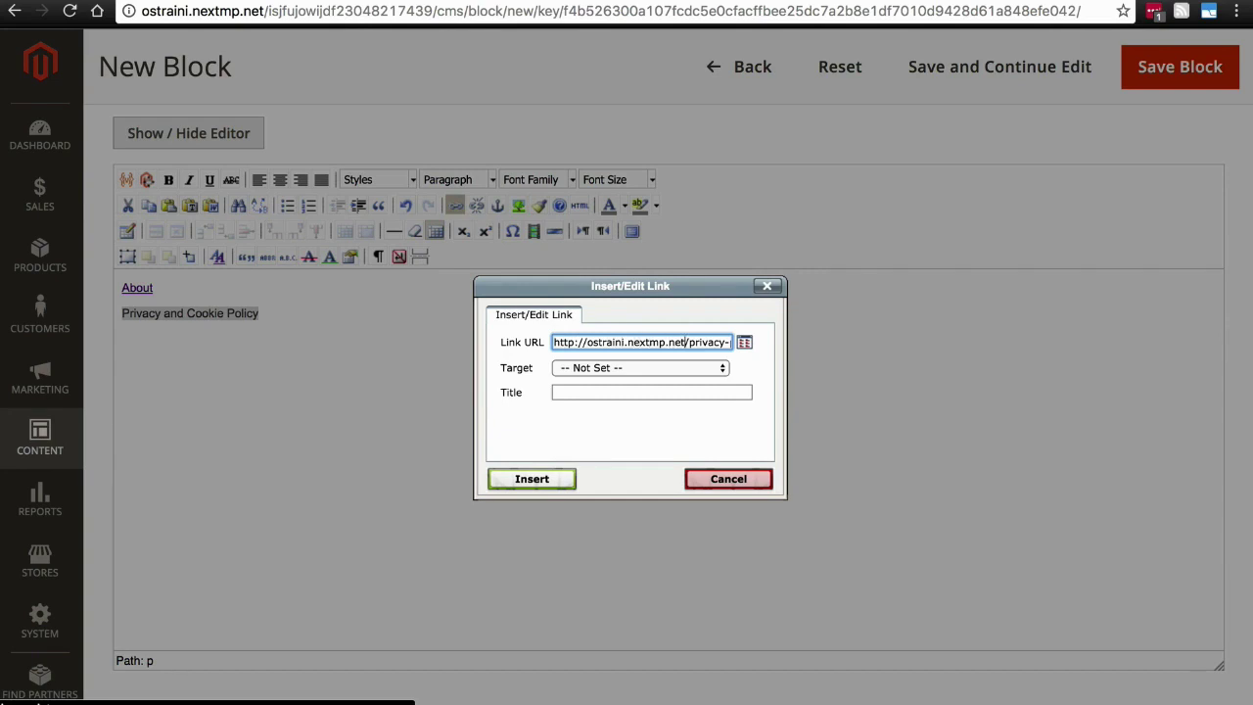
key(BackSpace)
key(BackSpace)
key(BackSpace)
key(BackSpace)
key(BackSpace)
key(BackSpace)
key(BackSpace)
key(BackSpace)
key(BackSpace)
key(BackSpace)
key(BackSpace)
key(BackSpace)
key(BackSpace)
key(BackSpace)
key(BackSpace)
key(BackSpace)
key(BackSpace)
key(BackSpace)
key(BackSpace)
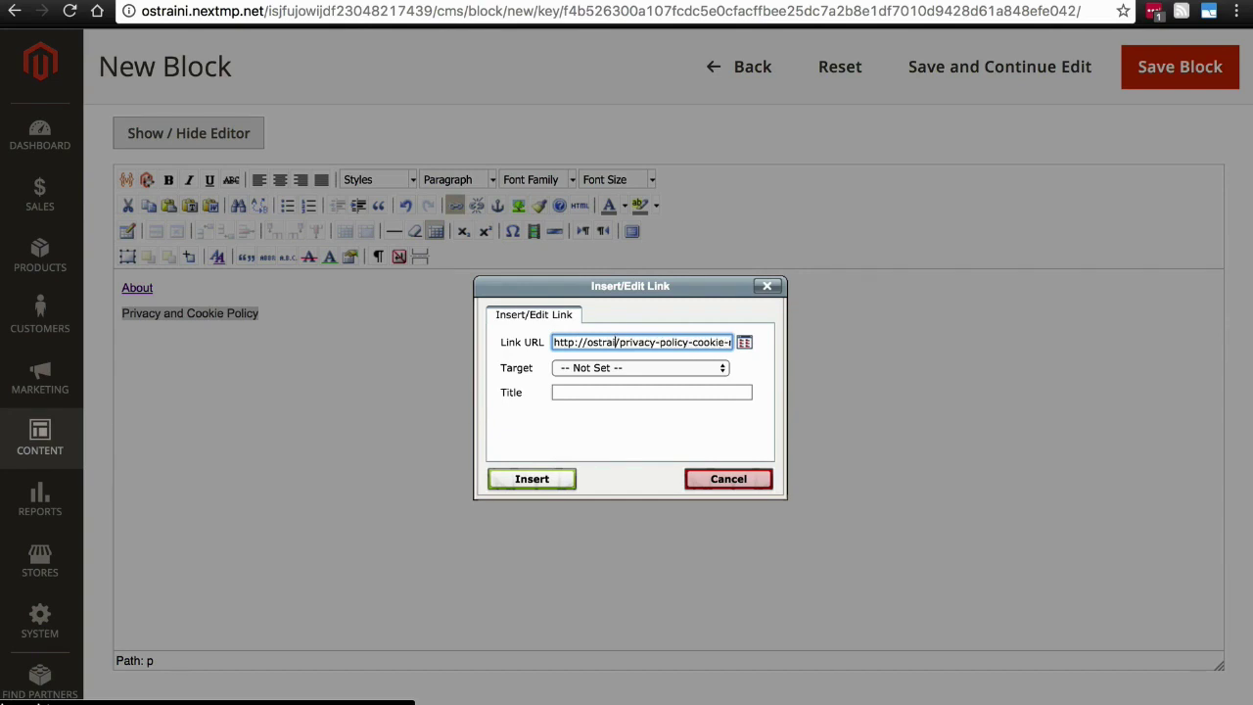
key(BackSpace)
key(BackSpace)
key(BackSpace)
key(BackSpace)
key(BackSpace)
key(BackSpace)
key(BackSpace)
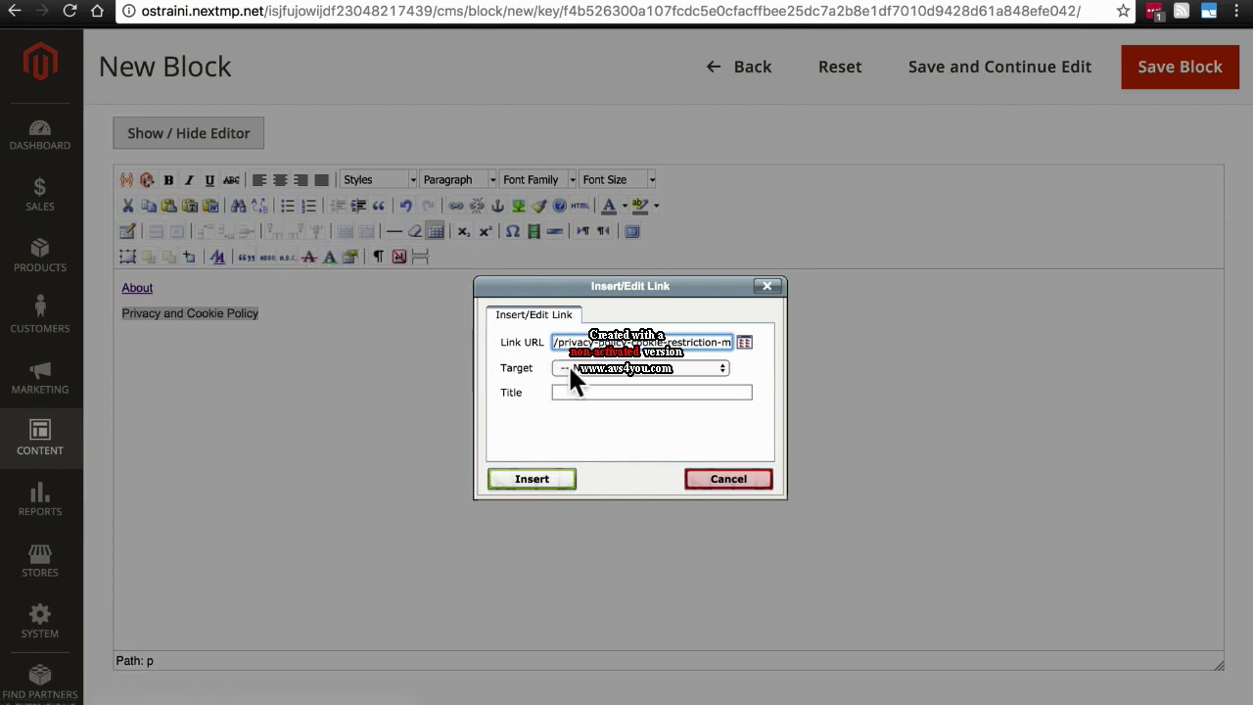
click(596, 379)
click(599, 396)
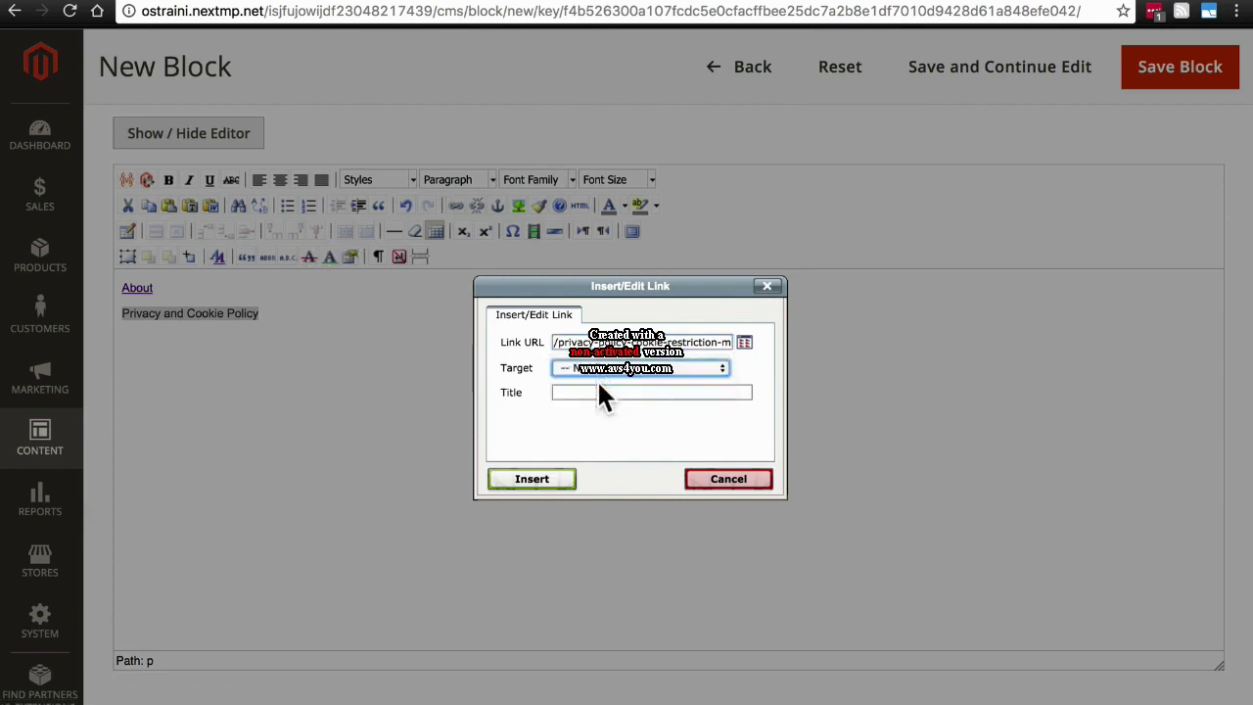
click(533, 479)
Add Search Terms, Contact Us, and Orders and Returns from the text notes as links on separate lines below Privacy and Cookie Policy
key(Return)
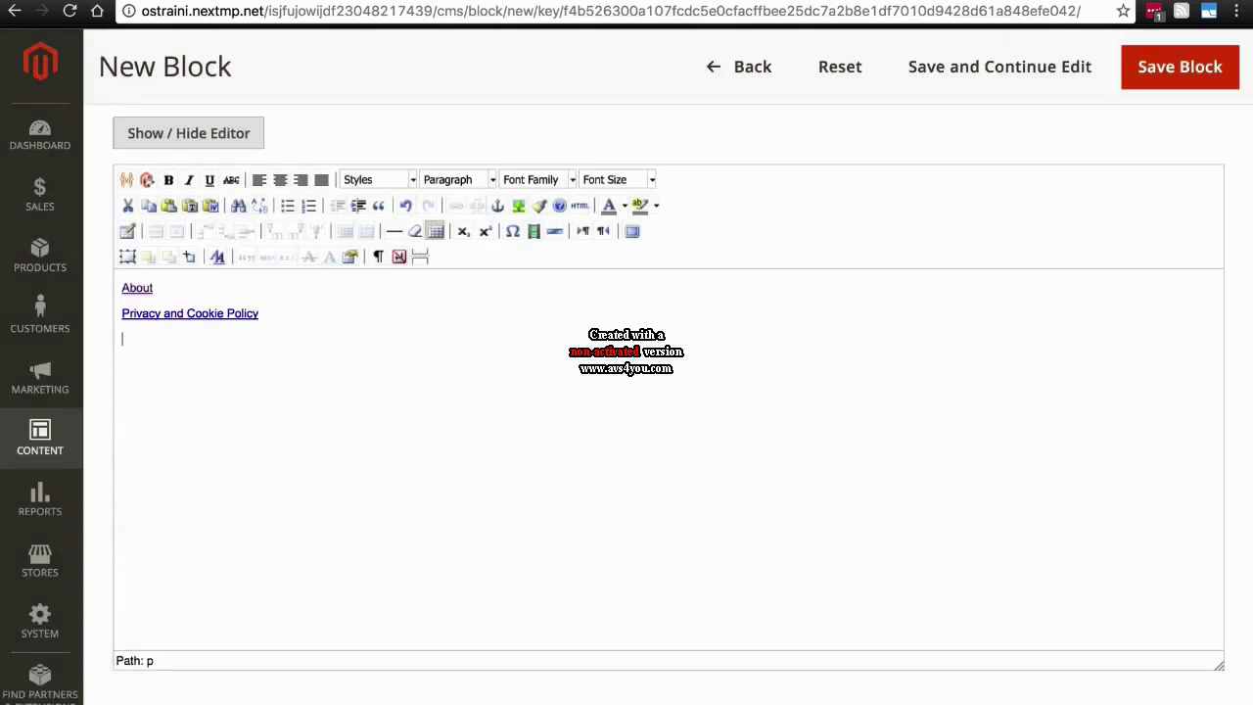
key(super+Tab)
drag(749, 48, 666, 48)
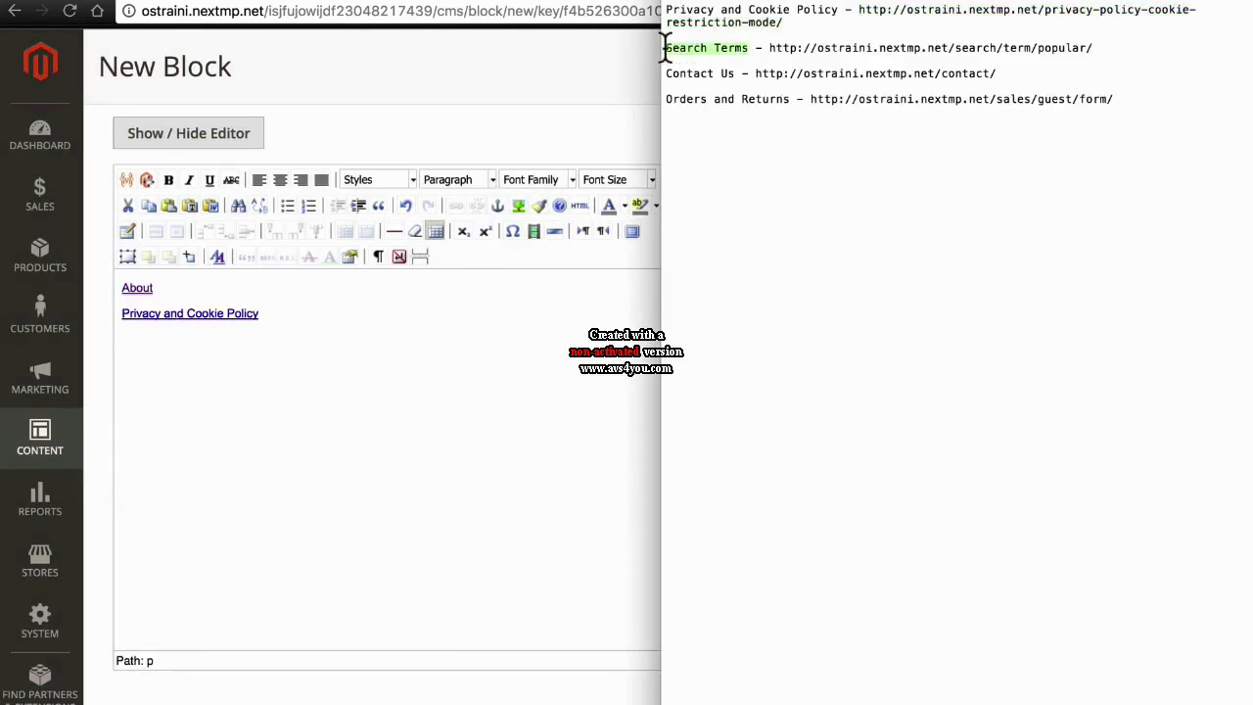
click(408, 345)
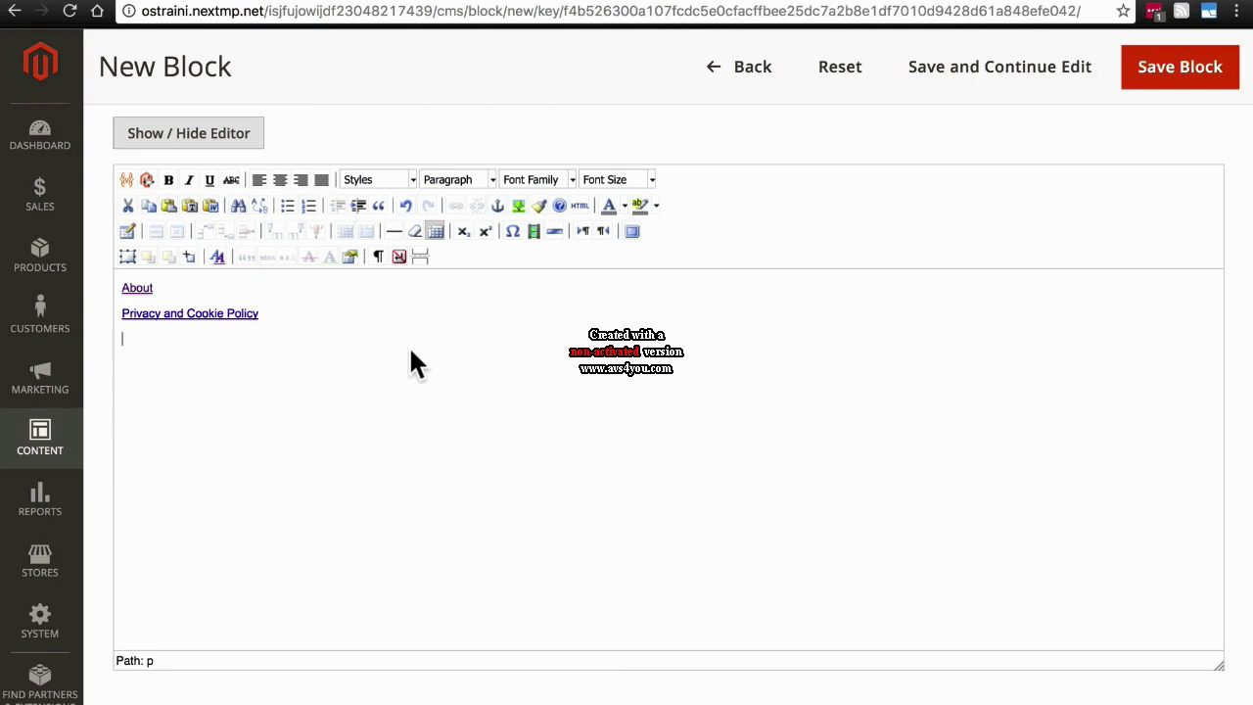
text(Search Terms Contact Us Orders and Returns)
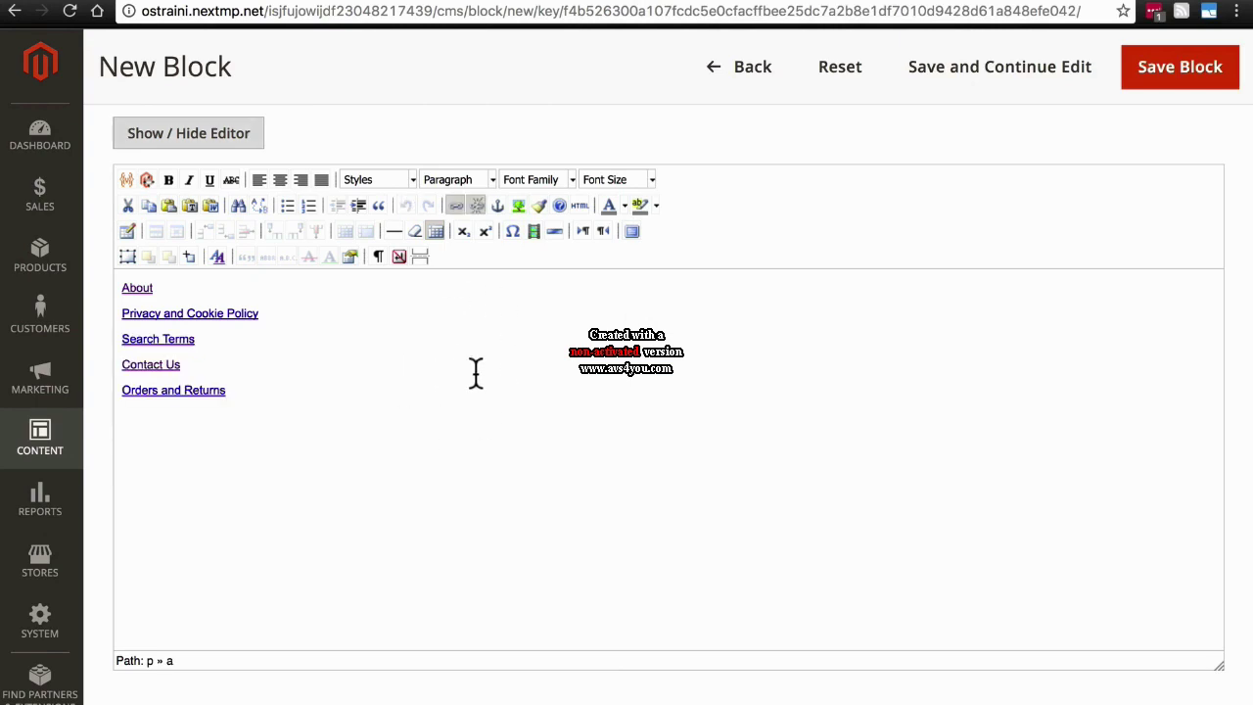
Review the HTML source of the footer links, return to the visual editor and save the block
click(233, 149)
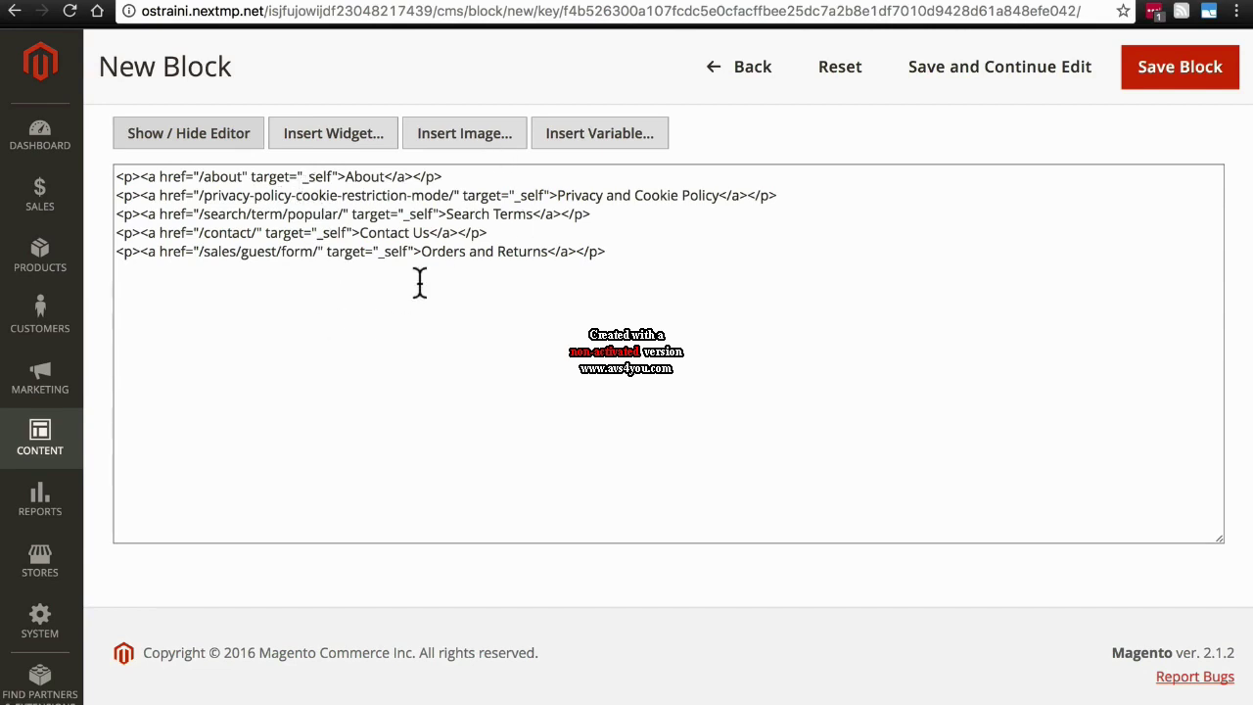
click(207, 137)
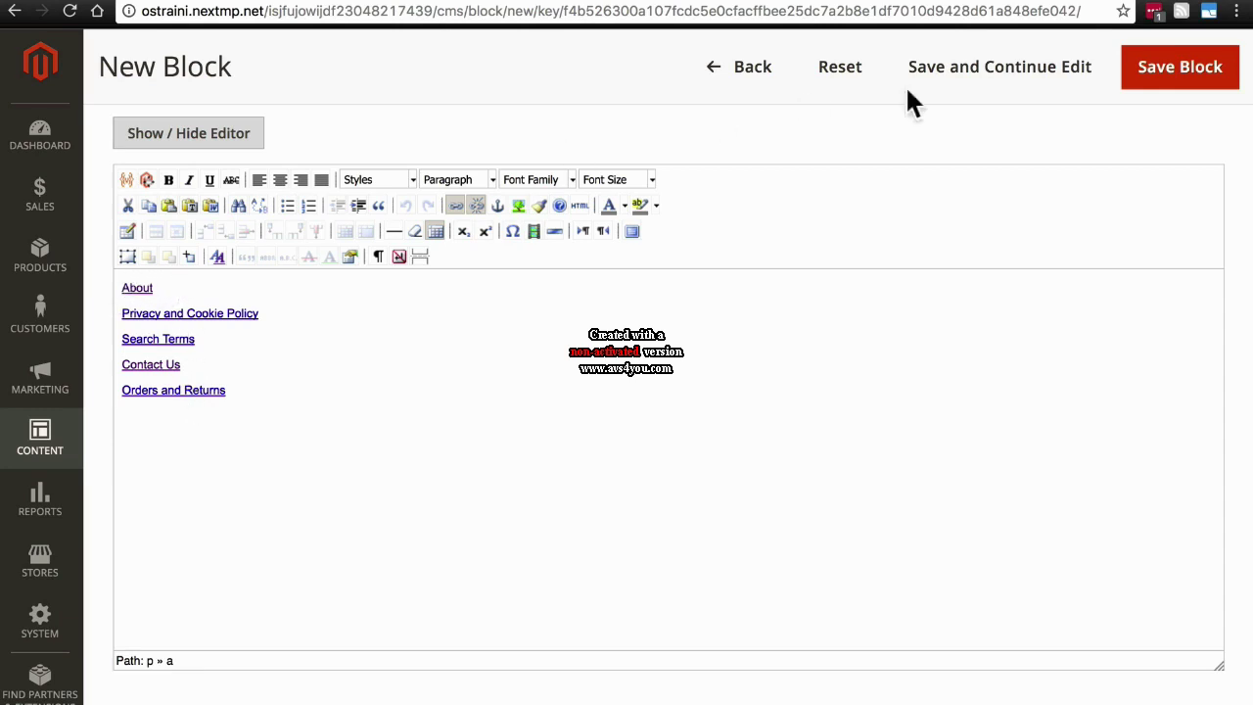
click(1165, 71)
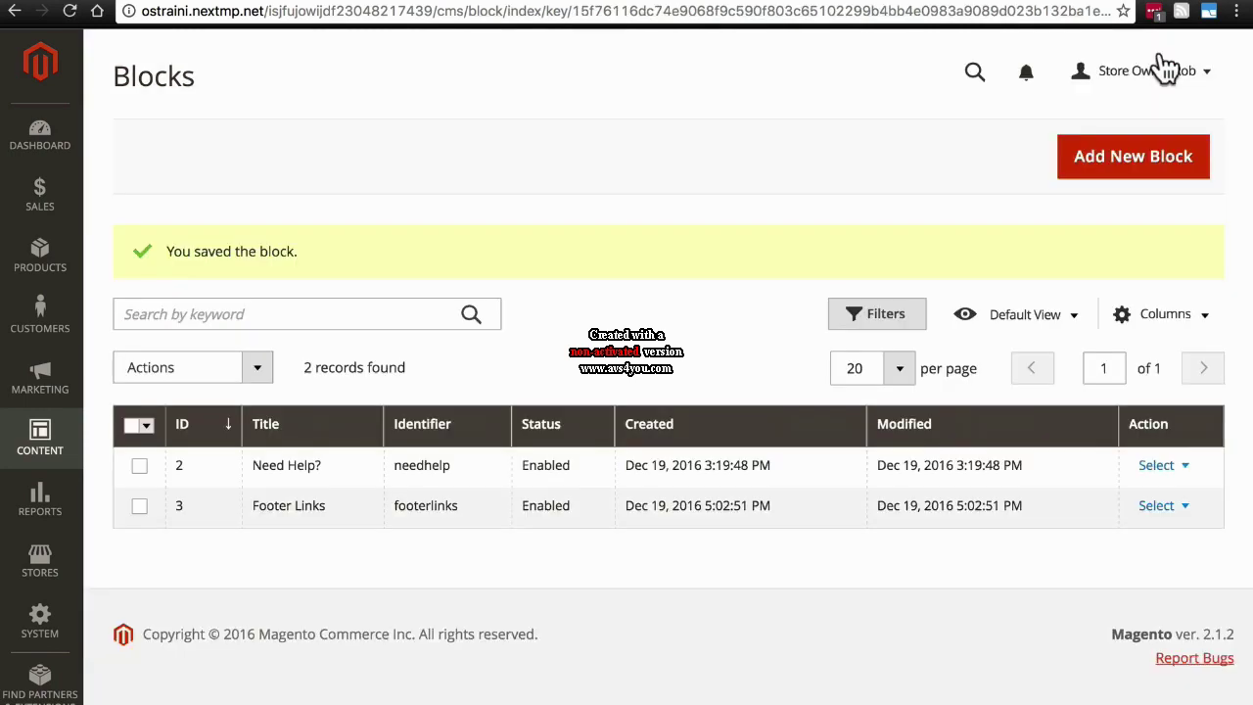
Start a new widget of type CMS Static Block for the Magento Blank design theme
click(40, 440)
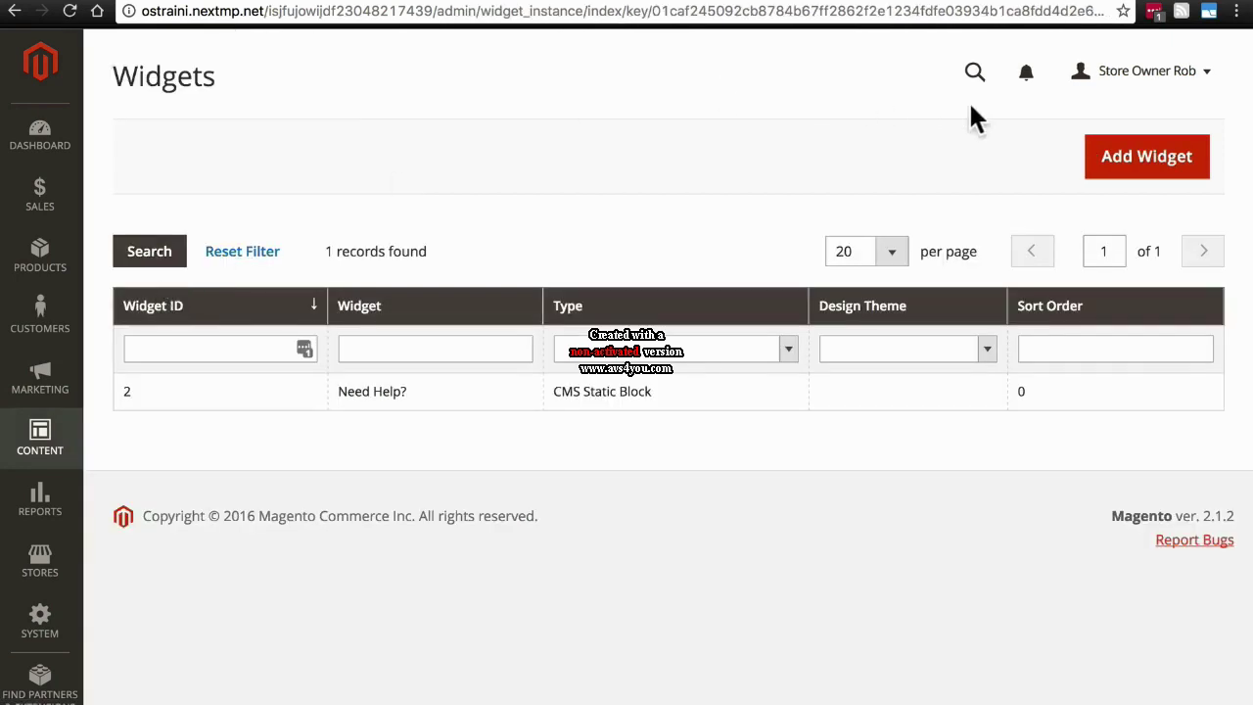
click(1119, 169)
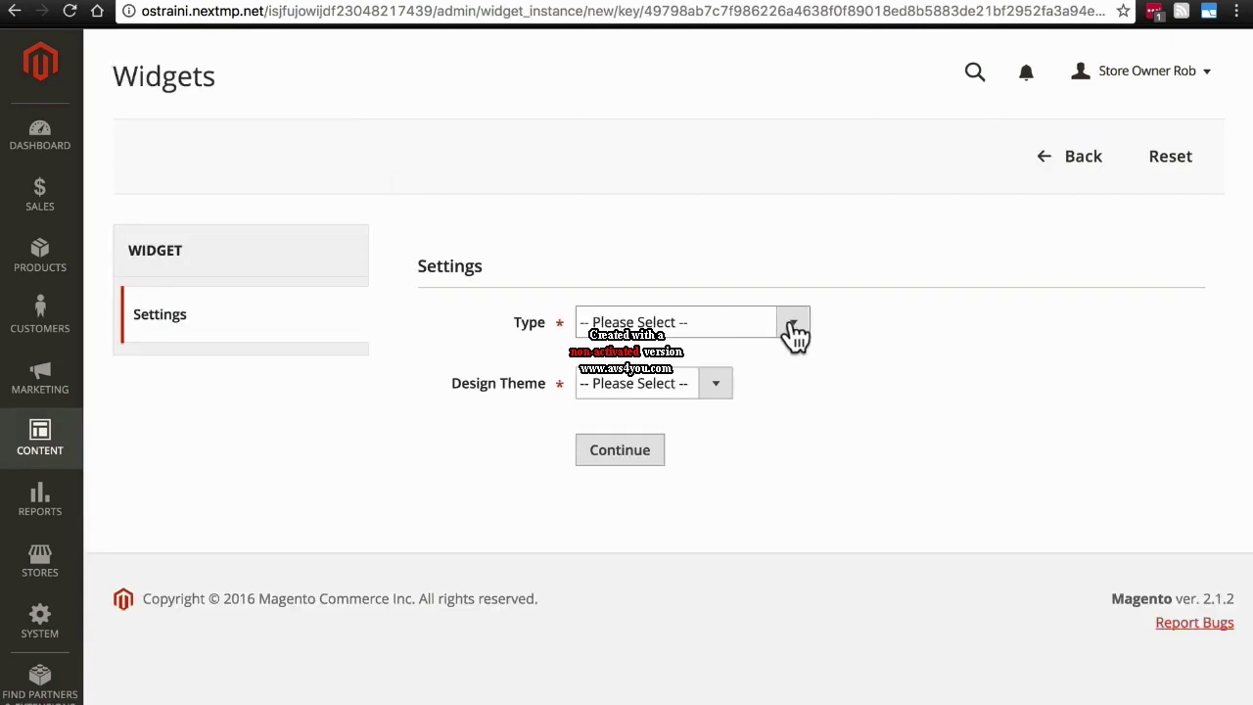
click(792, 328)
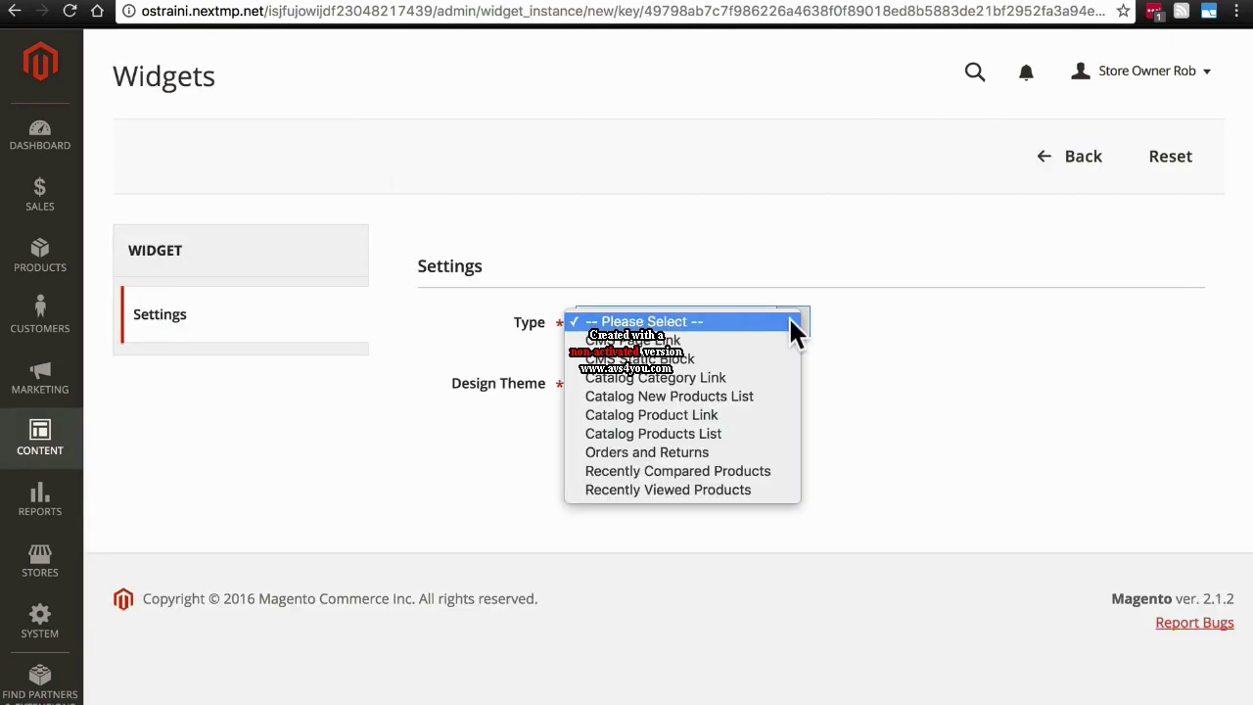
click(690, 359)
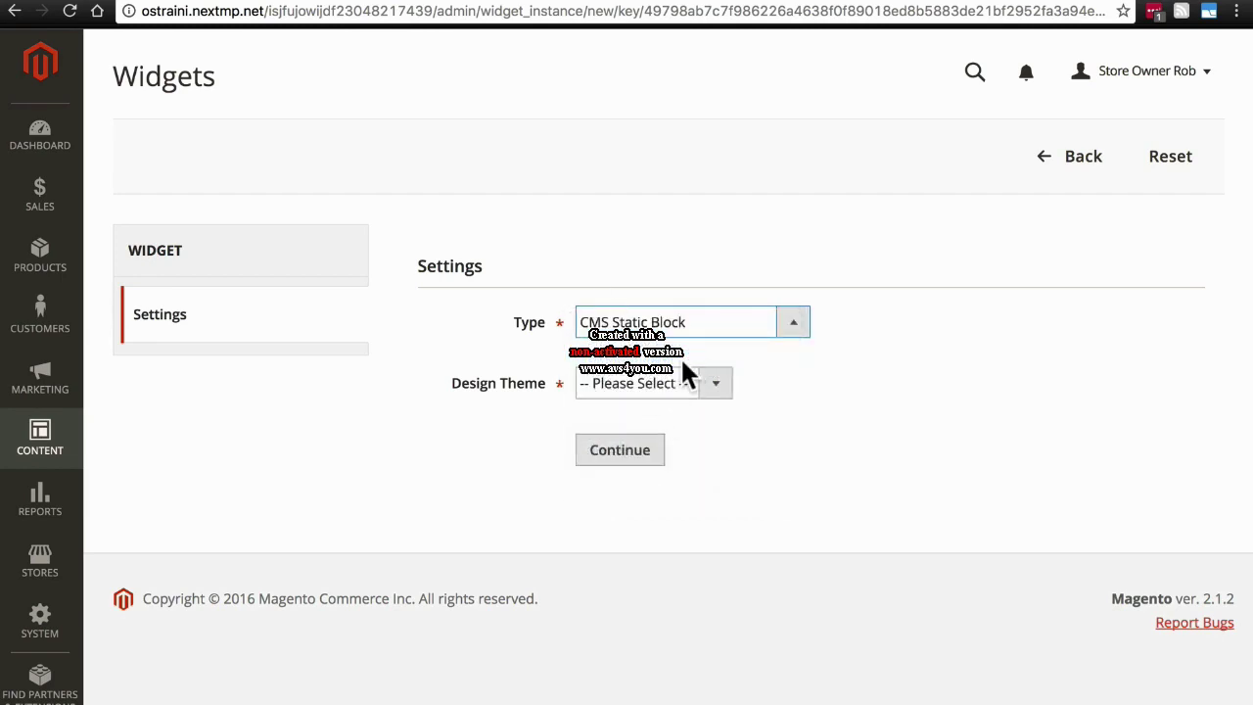
click(596, 390)
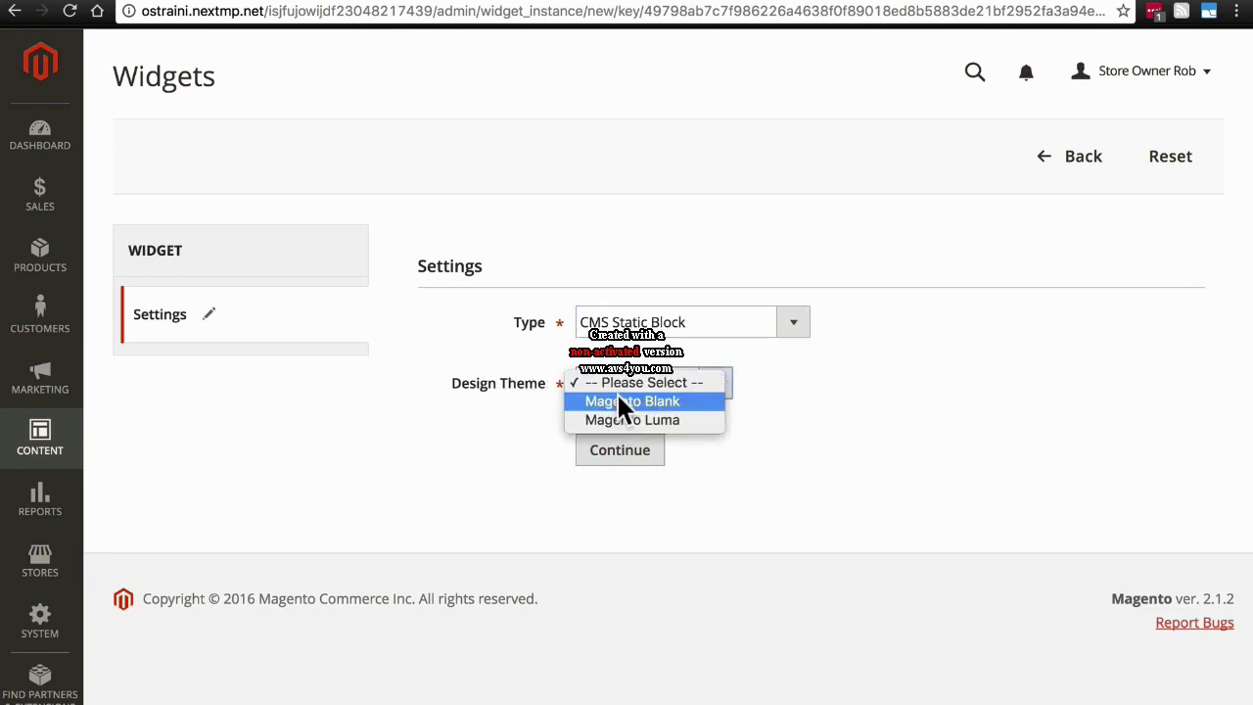
click(618, 396)
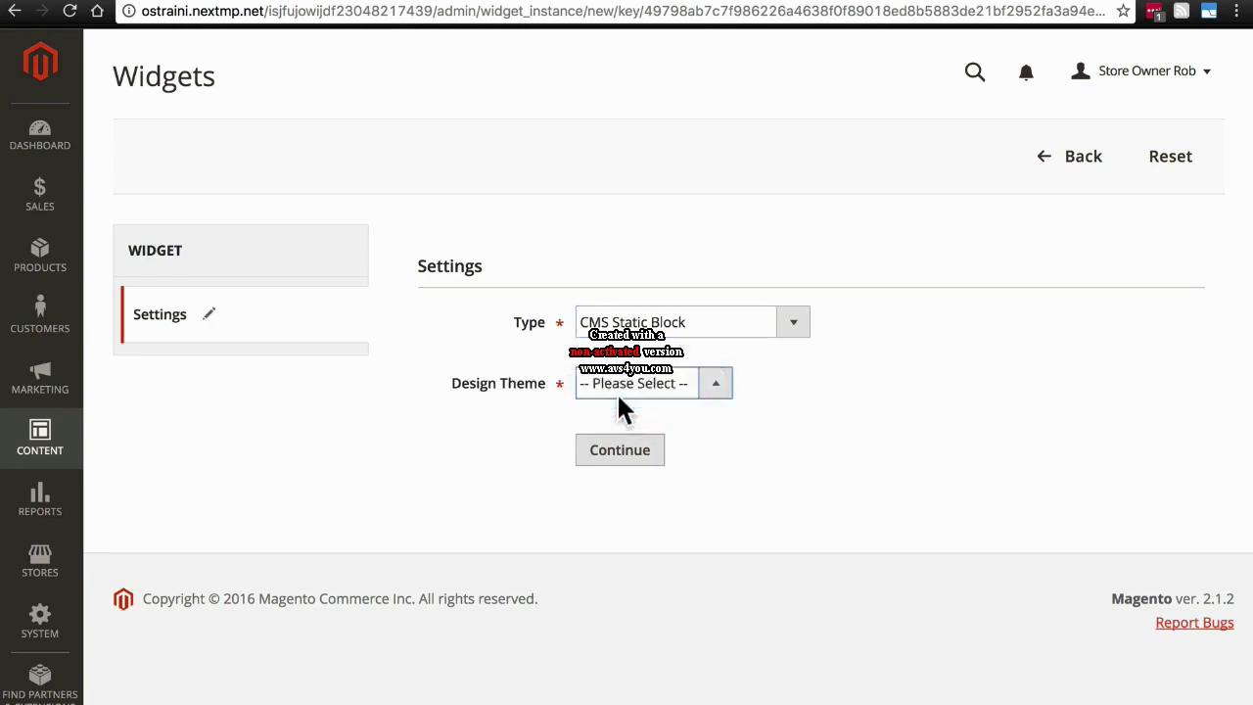
click(623, 452)
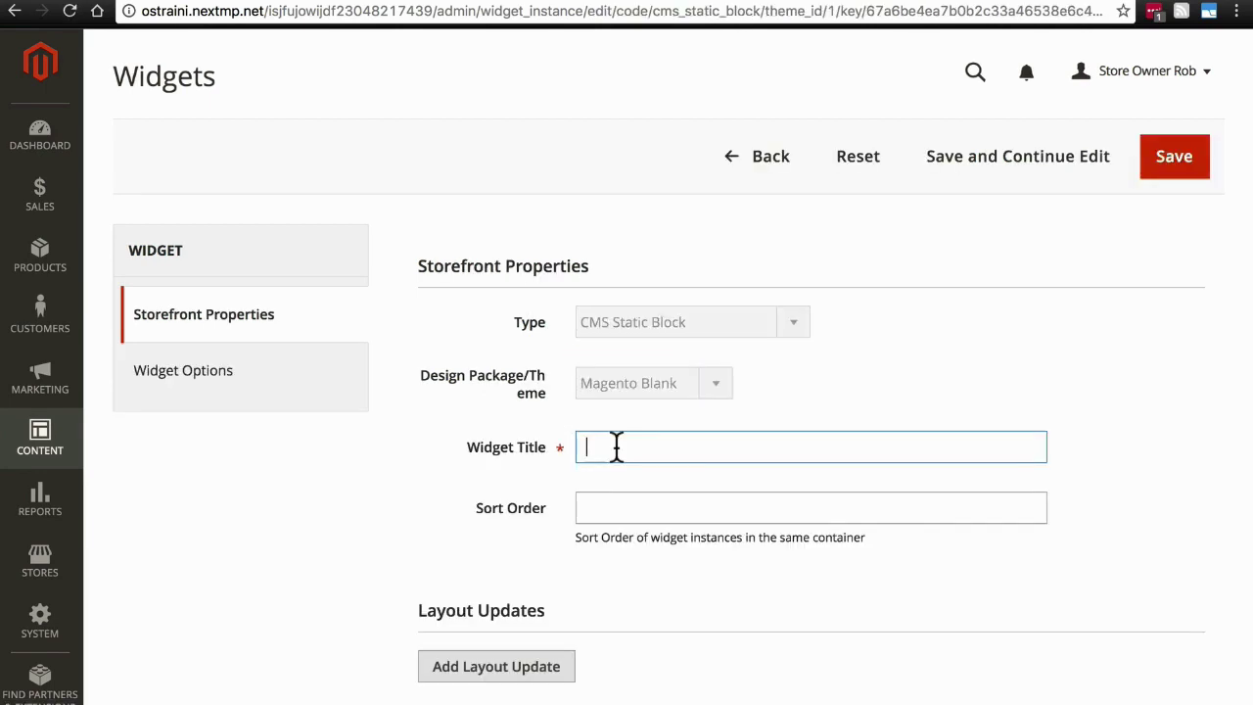
Title the widget Footer Links and add a layout update for All Pages in the CMS Footer Links container
text(Foo)
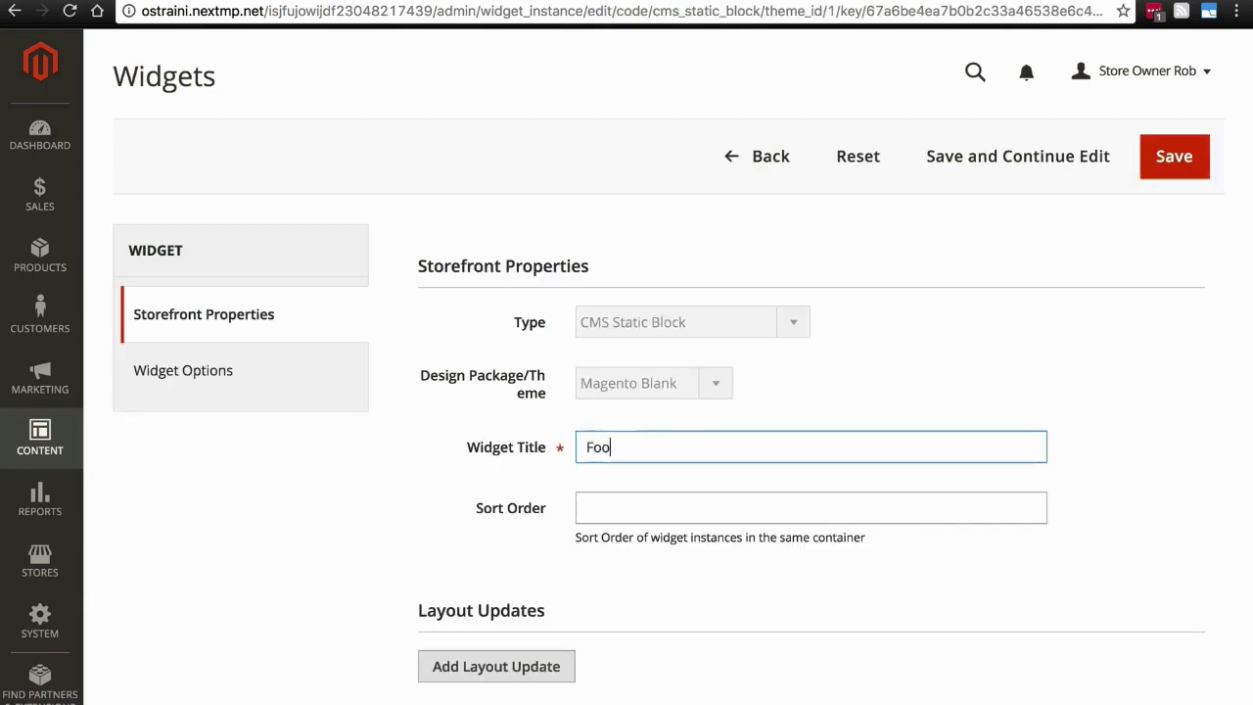
text(ter Links)
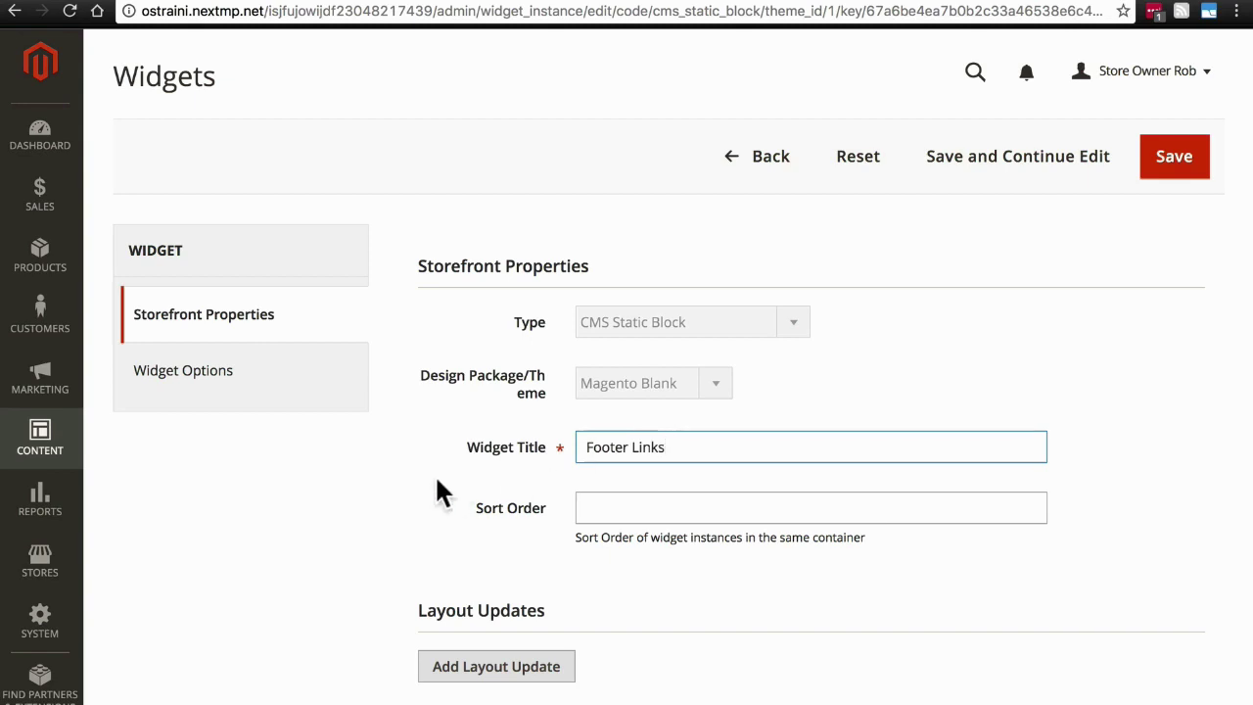
scroll(411, 455, down, 2)
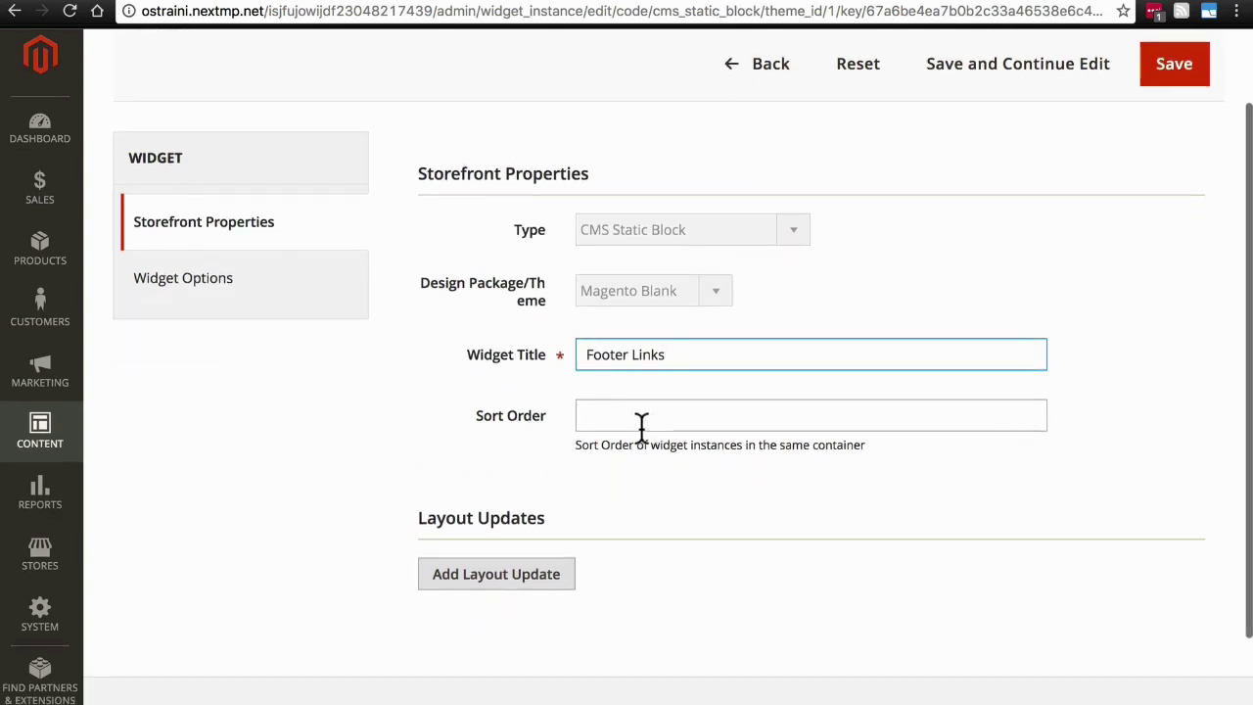
scroll(313, 430, down, 2)
click(477, 477)
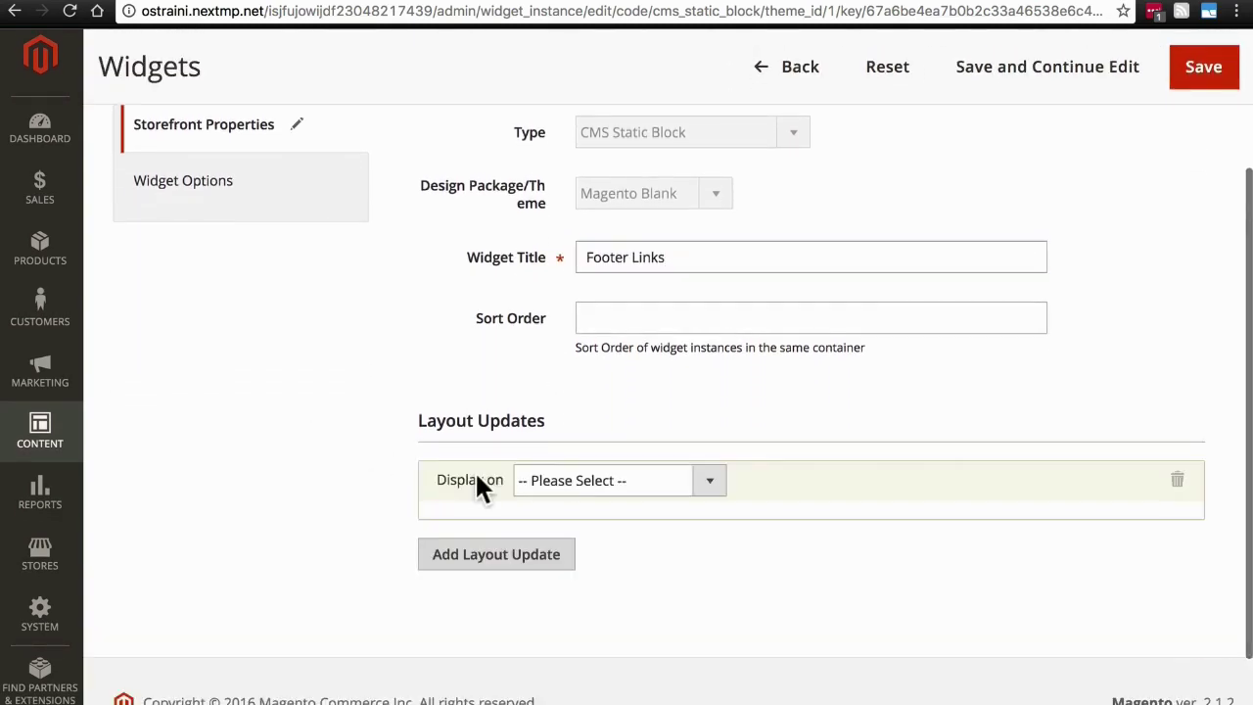
click(583, 480)
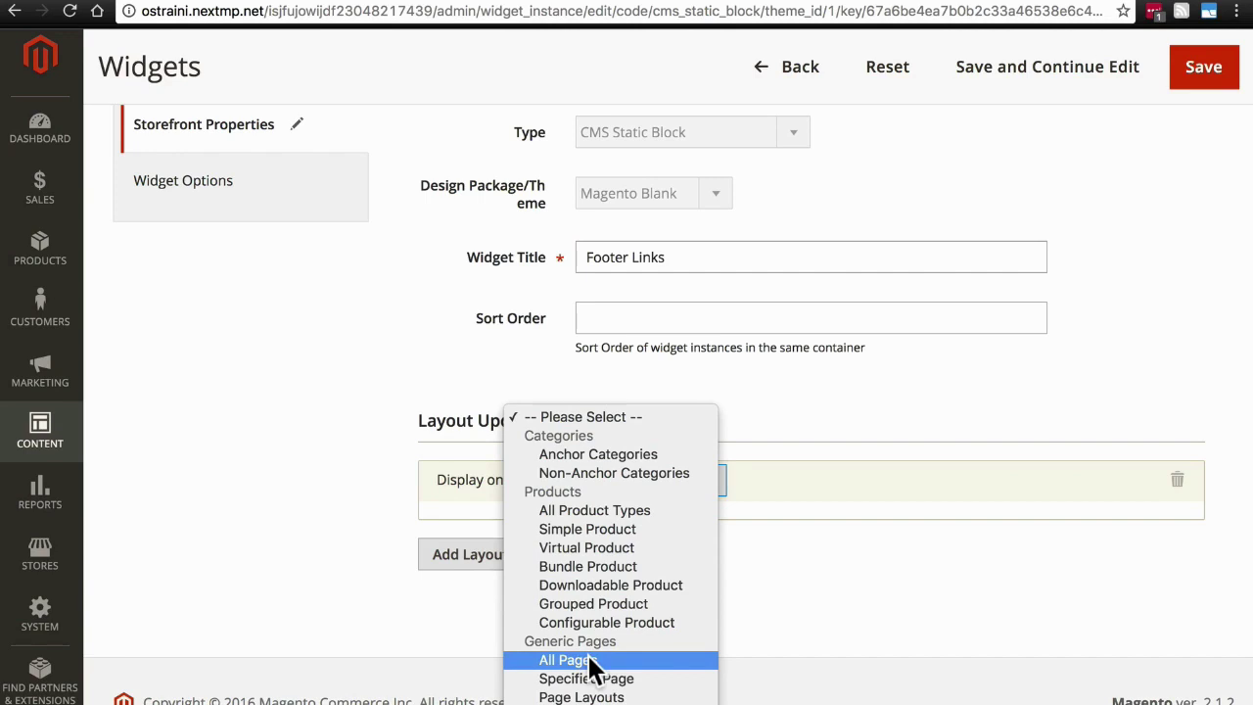
click(587, 662)
click(604, 572)
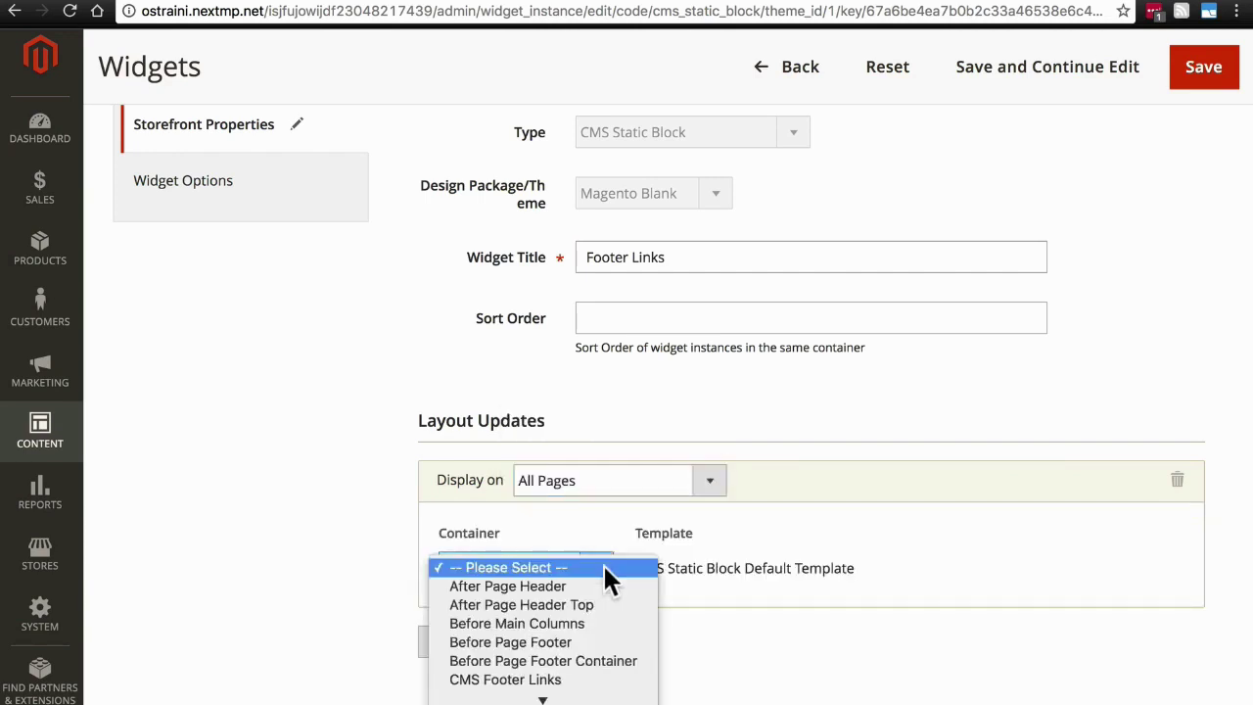
scroll(603, 563, down, 3)
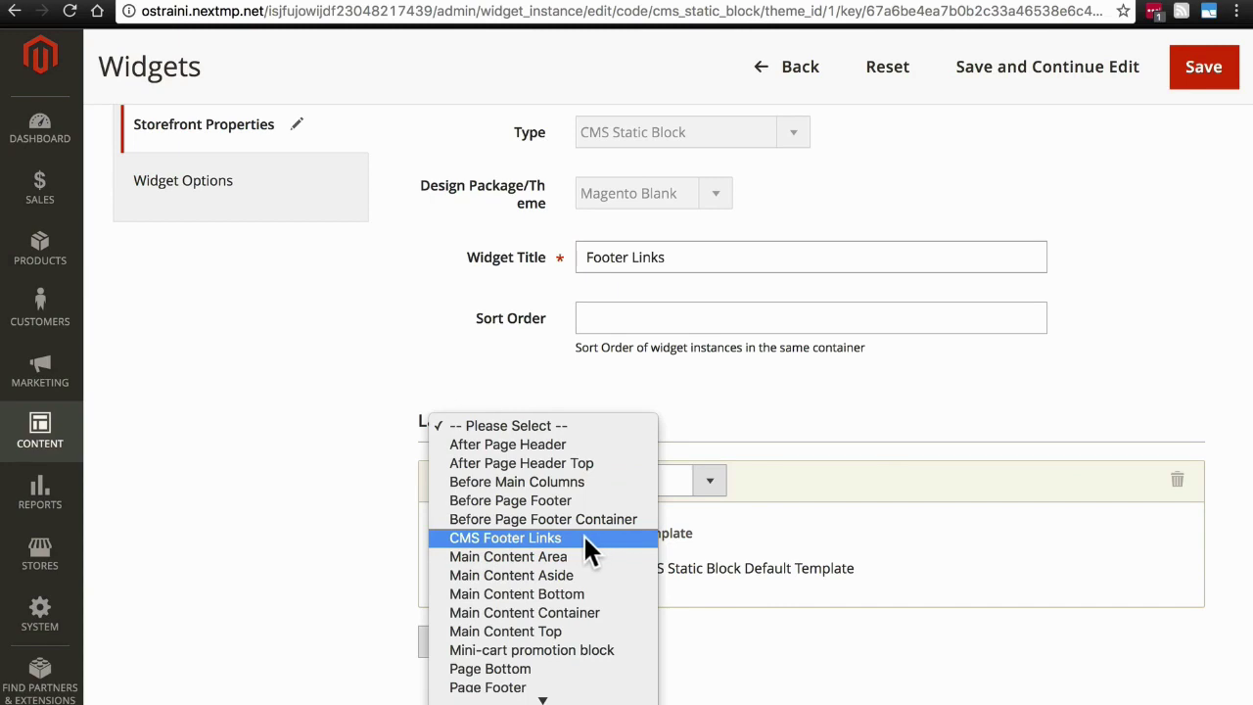
click(585, 539)
Add a second layout update for All Product Types, covering all products, in the CMS Footer Links container
scroll(510, 469, down, 3)
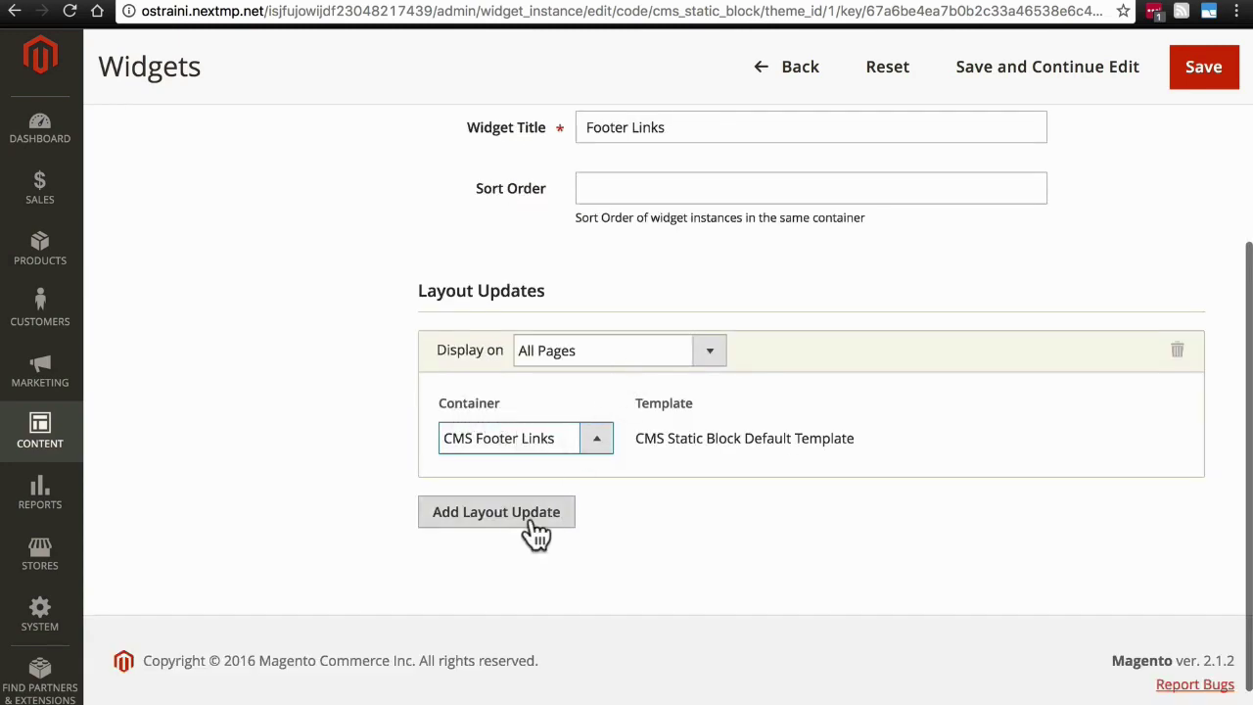
click(581, 353)
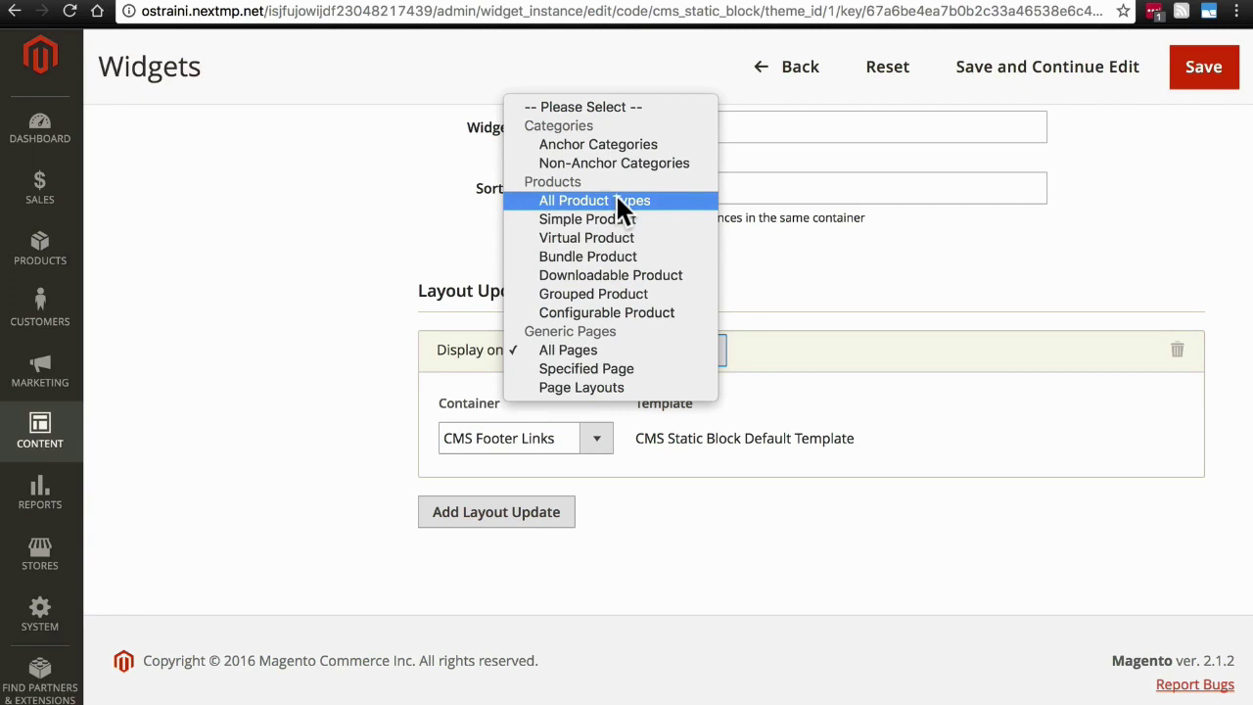
click(487, 519)
click(544, 525)
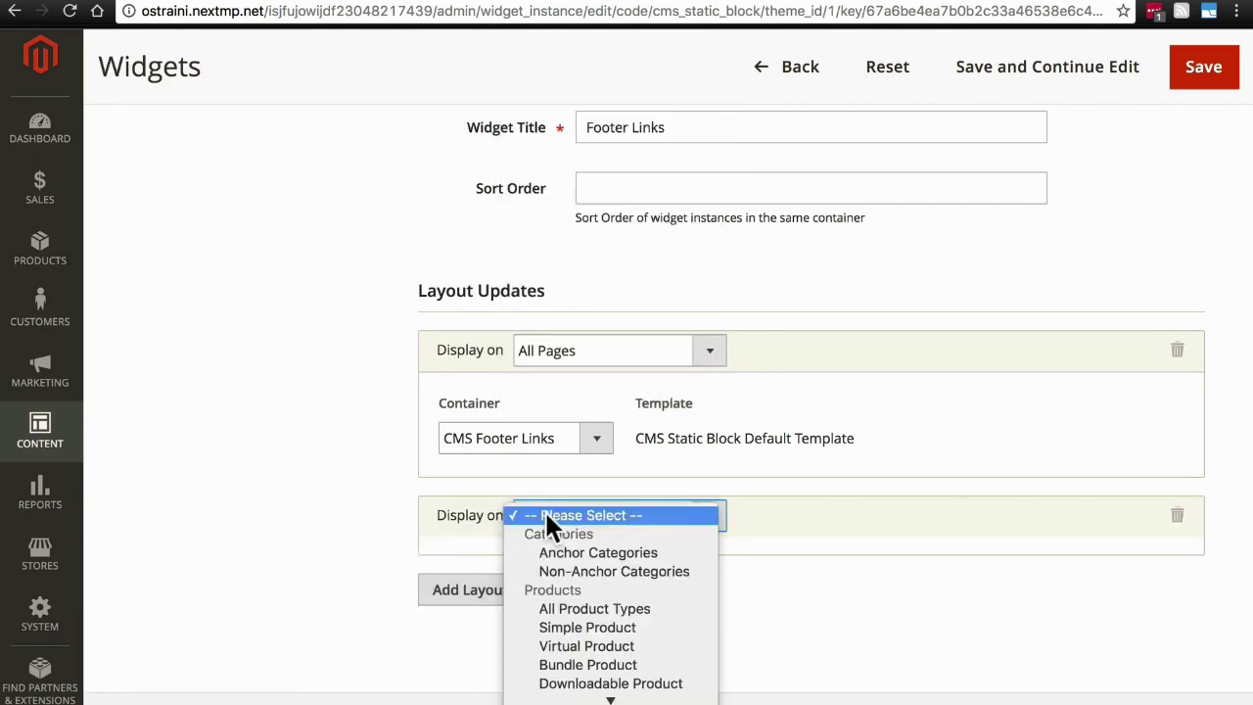
click(617, 607)
scroll(291, 453, down, 2)
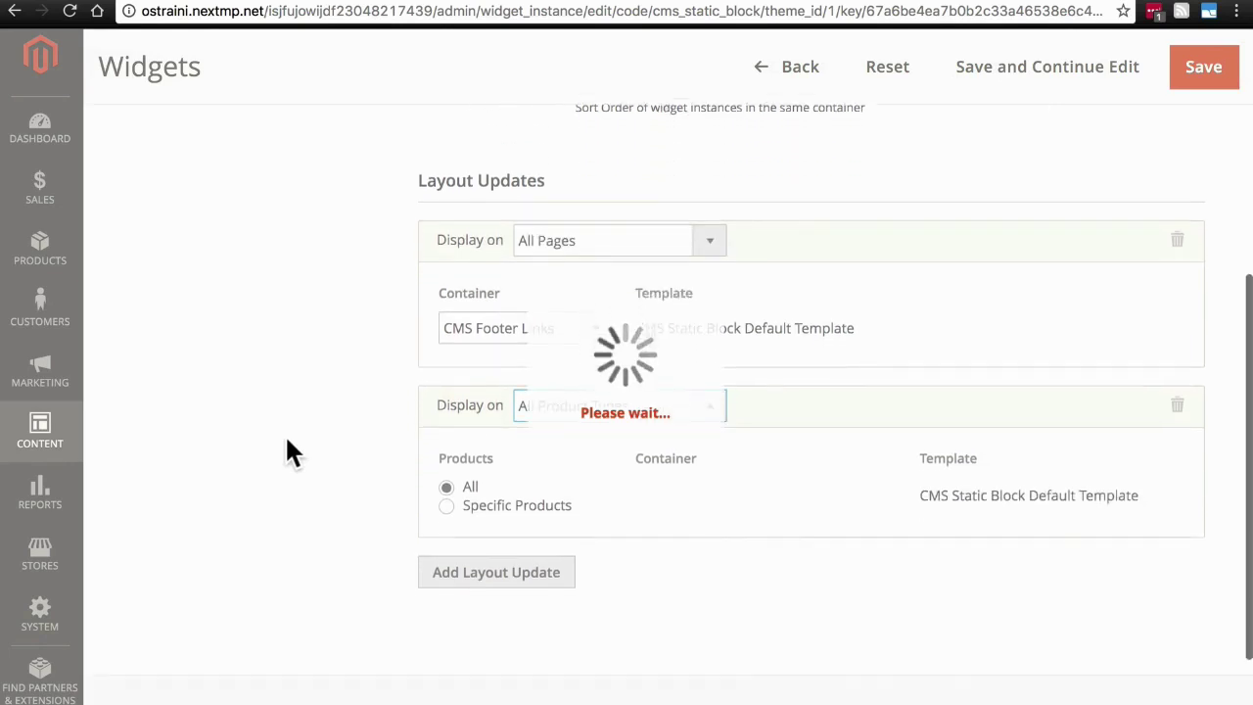
click(685, 468)
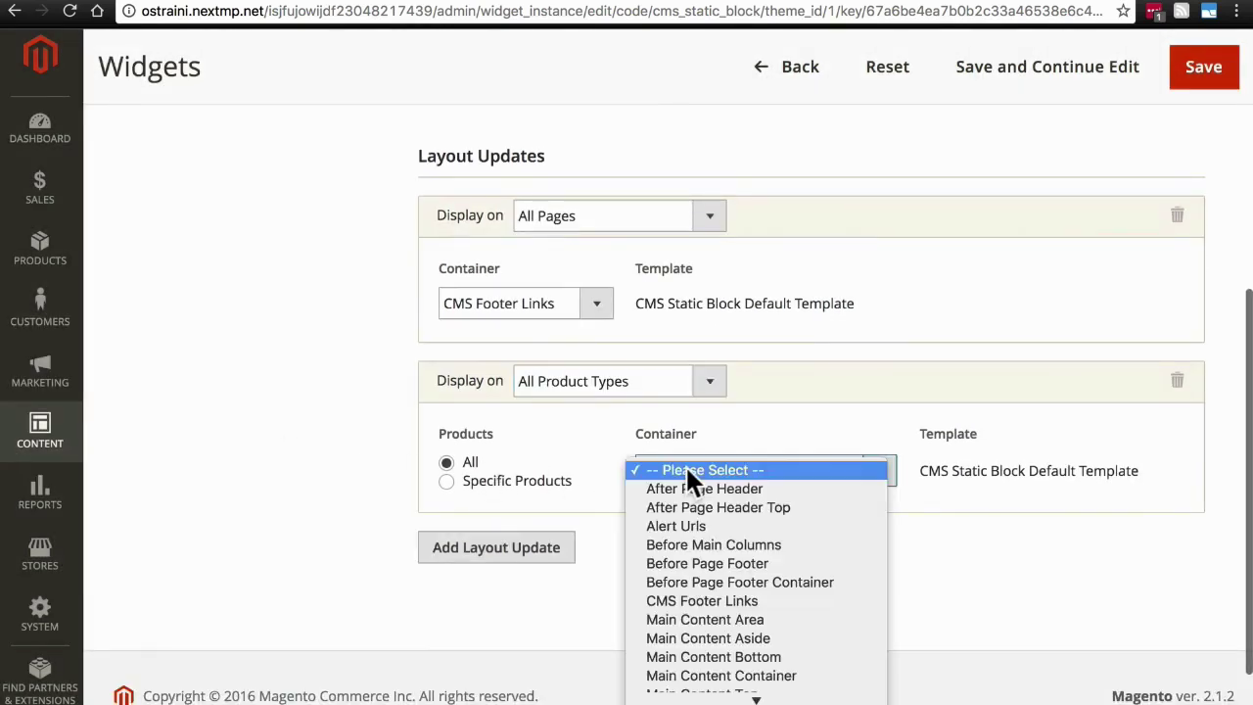
click(734, 601)
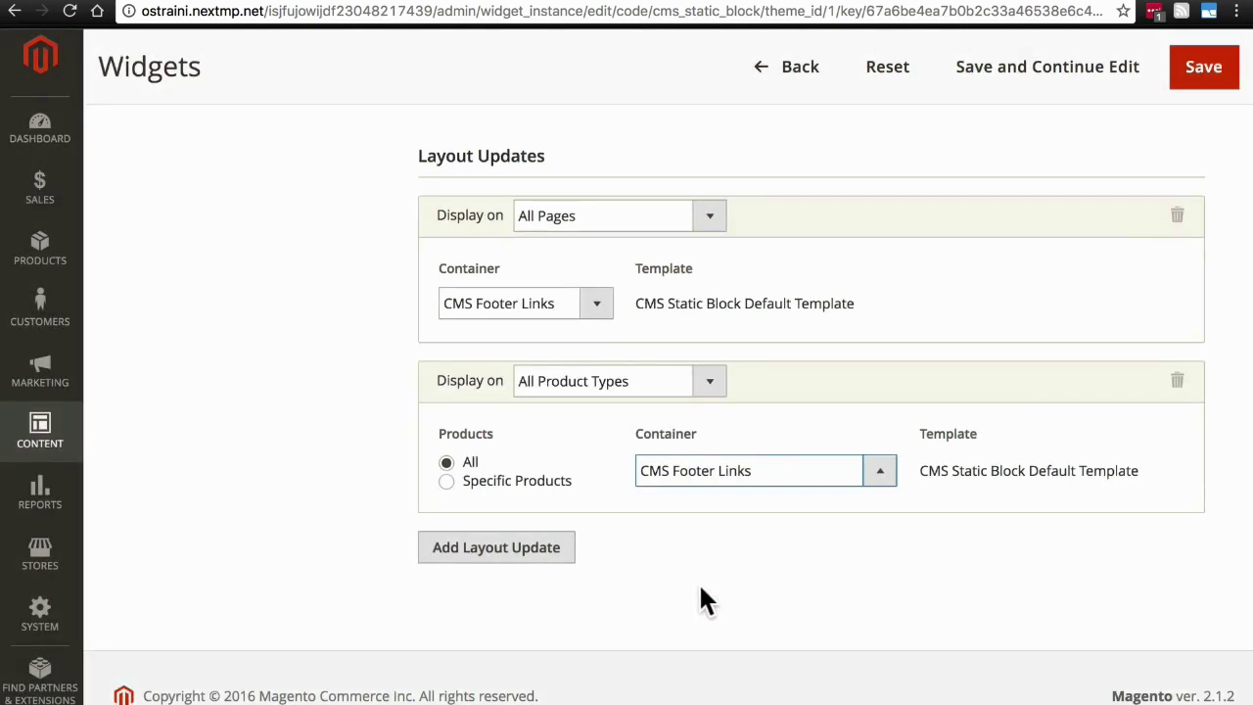
Assign the Footer Links block in the widget options and save the widget
scroll(226, 470, up, 5)
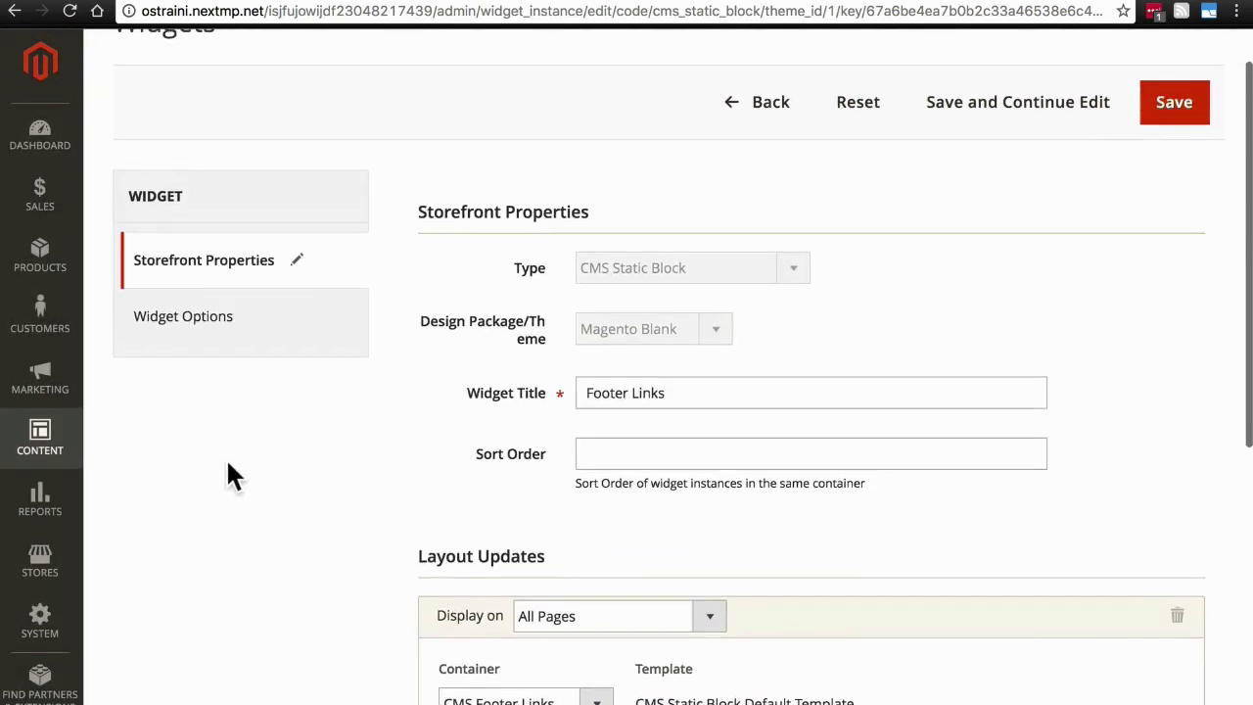
click(186, 319)
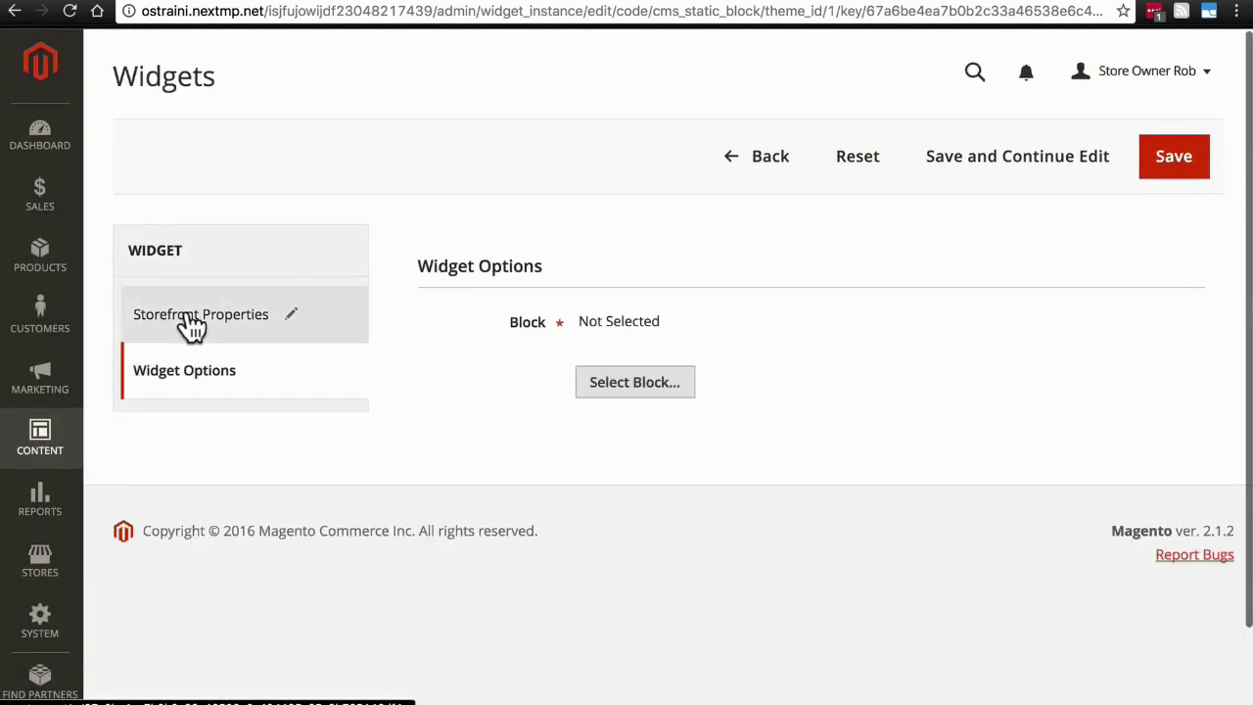
click(595, 385)
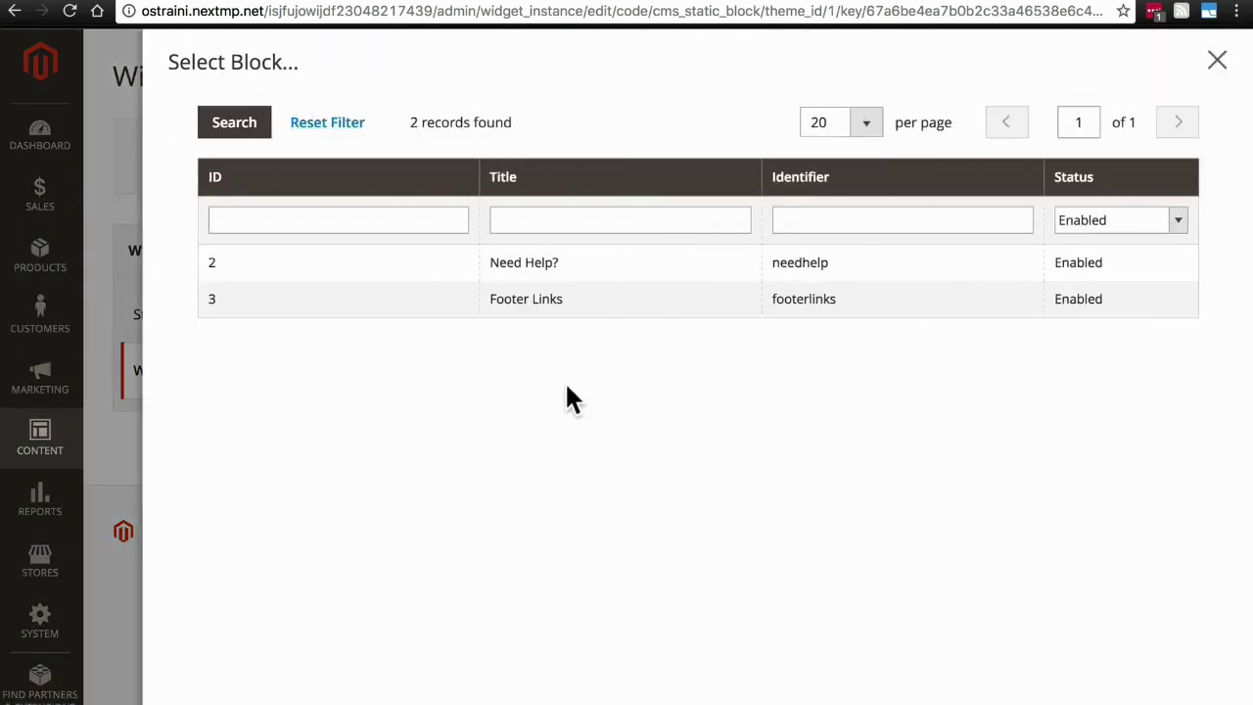
click(582, 298)
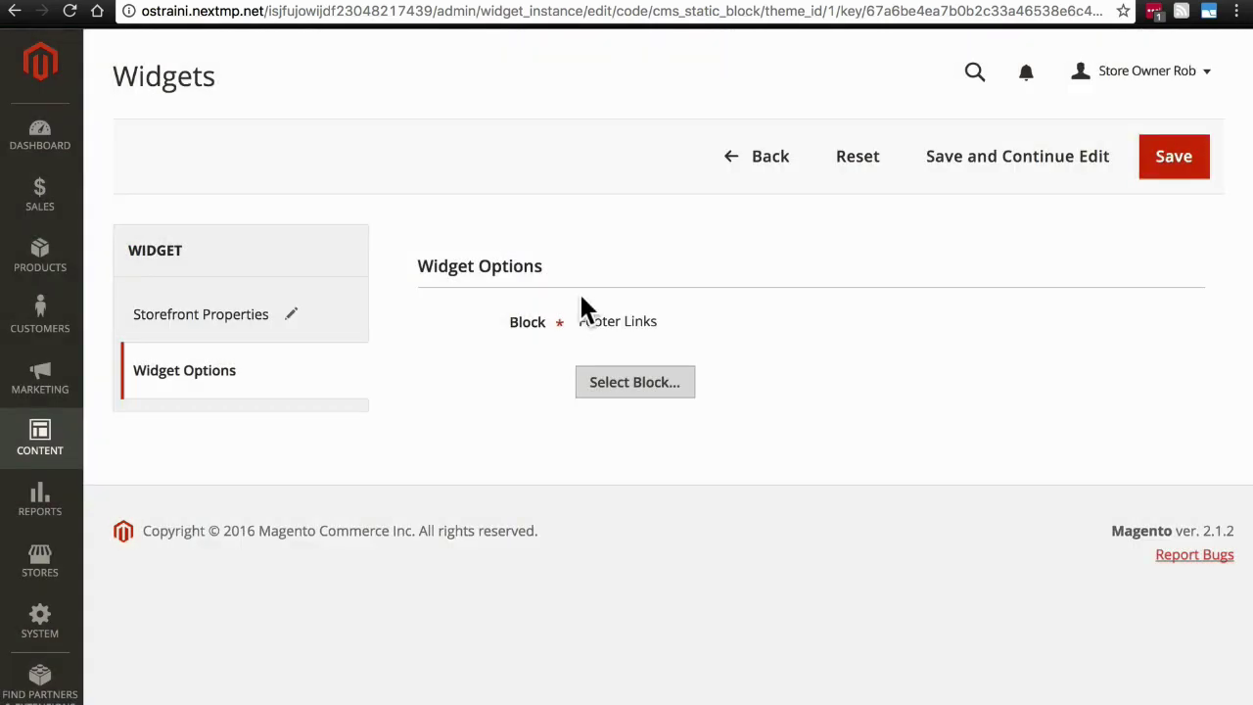
click(1178, 160)
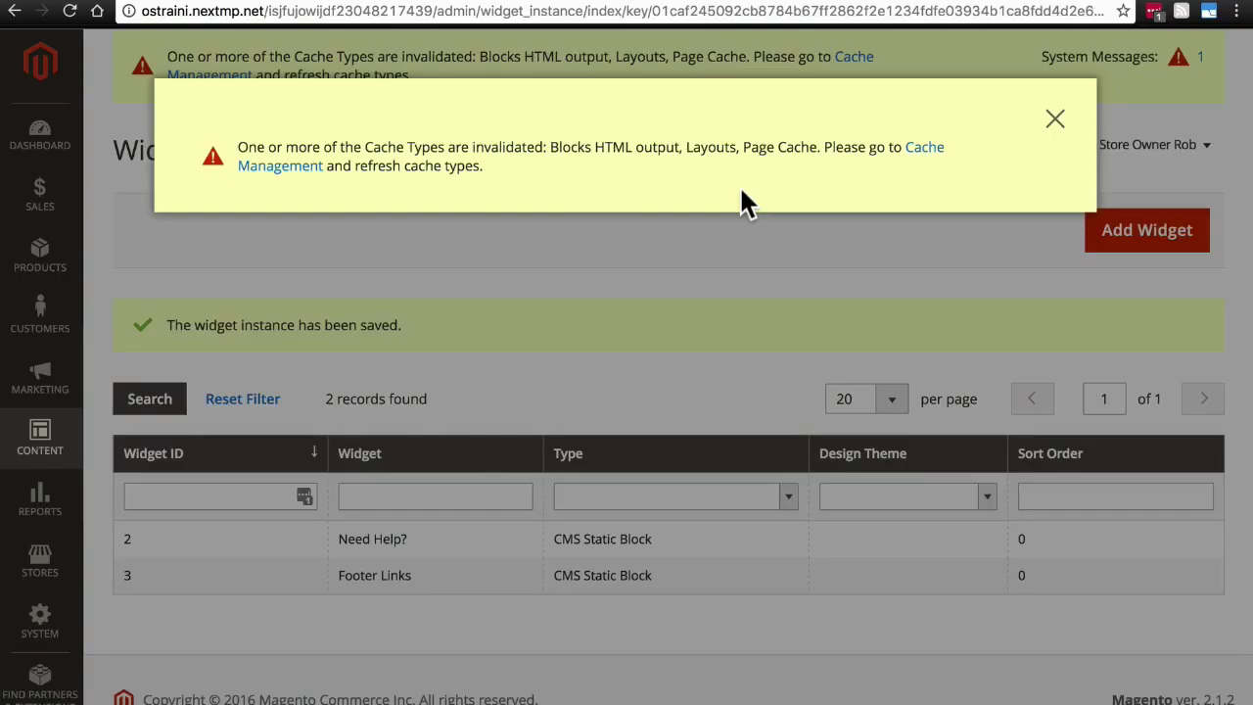
Refresh the invalidated Layouts, Blocks HTML output and Page Cache cache types in Cache Management
click(292, 169)
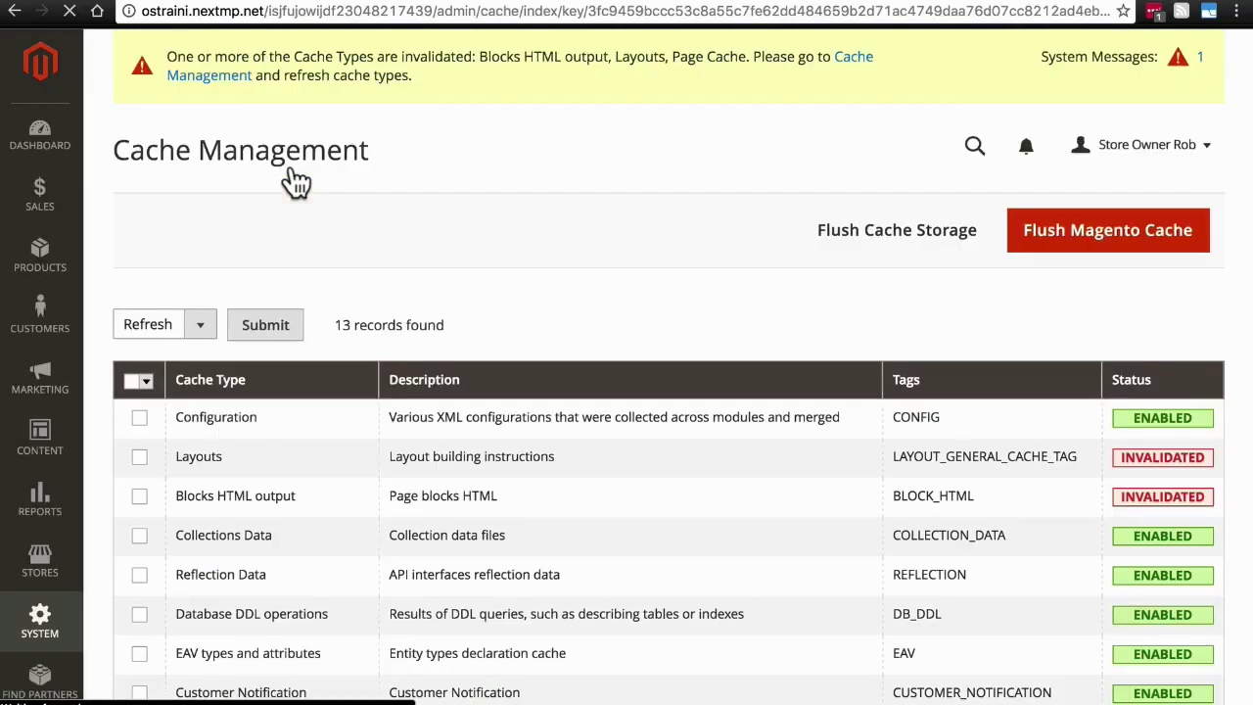
click(140, 458)
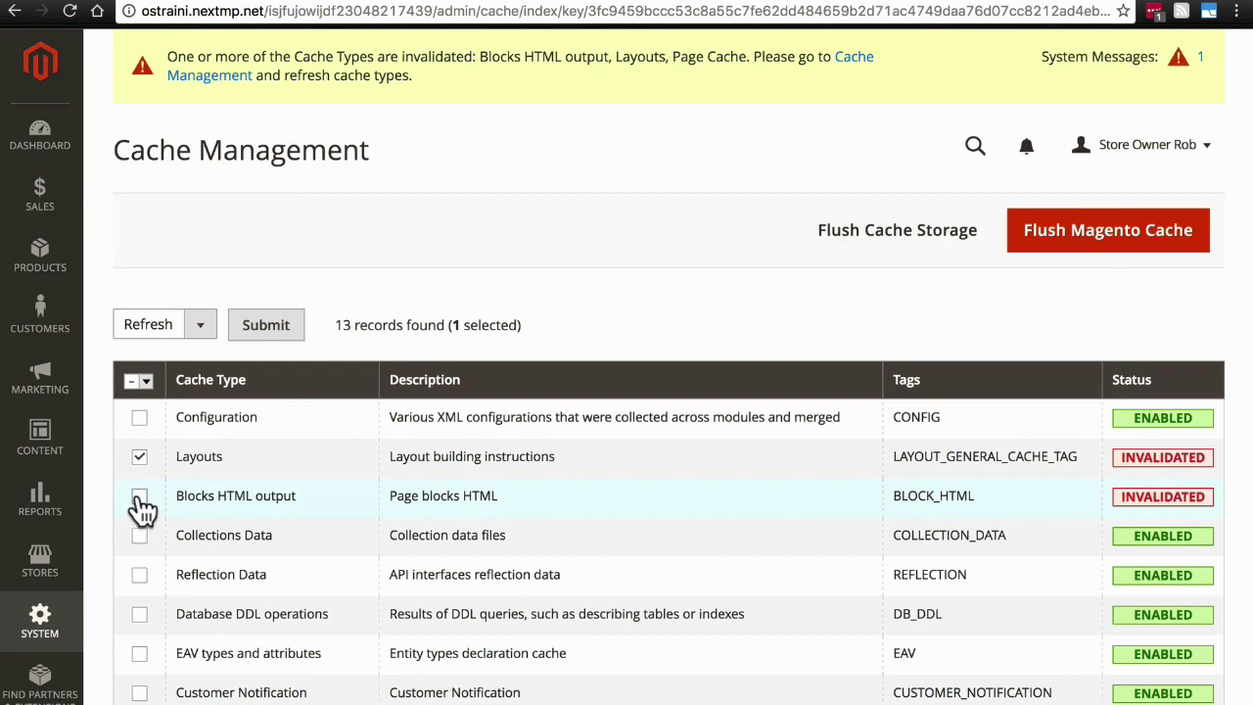
click(140, 497)
scroll(264, 450, down, 2)
scroll(272, 446, down, 3)
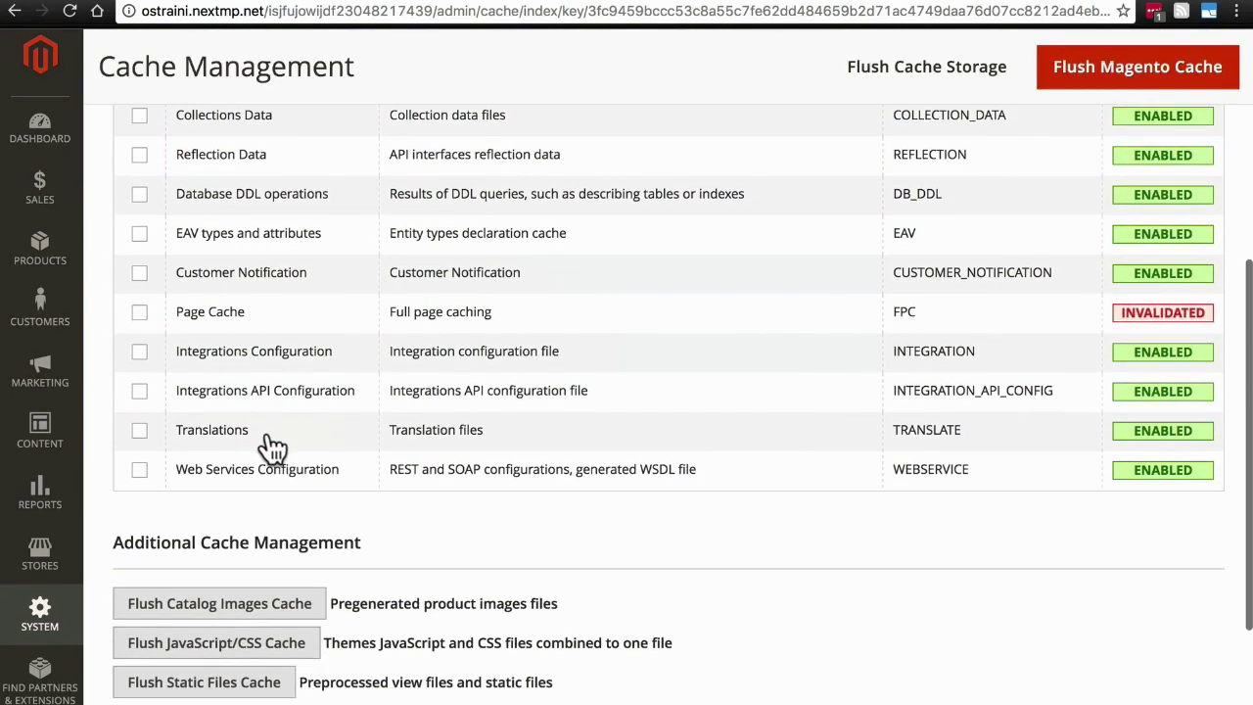
click(139, 315)
scroll(141, 323, up, 5)
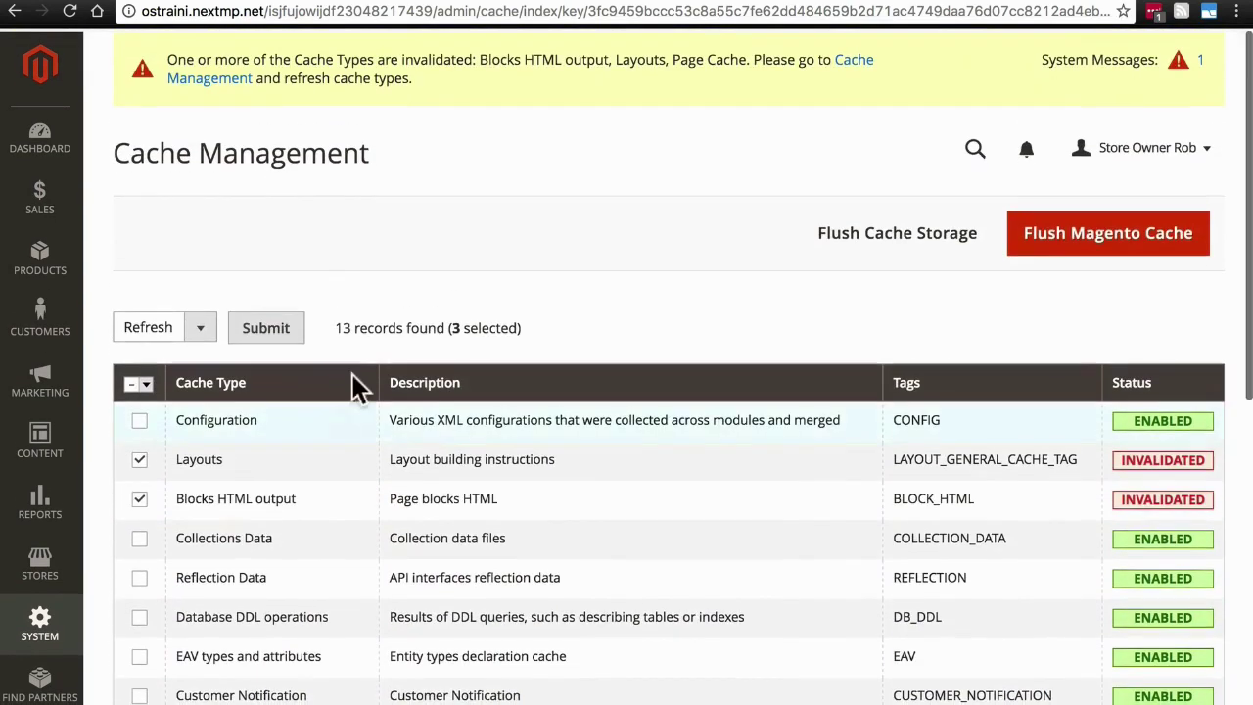
click(266, 329)
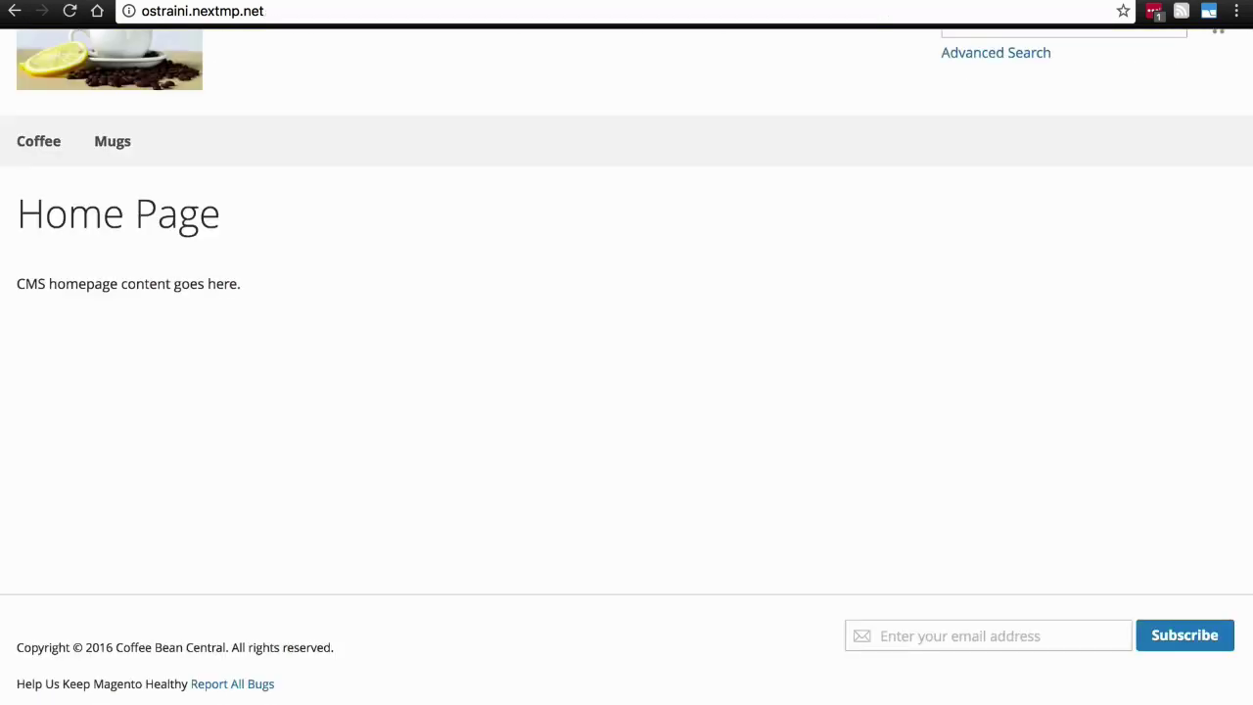
Reload the storefront home page, follow the About link in its footer and check the footer links on that page
key(super+r)
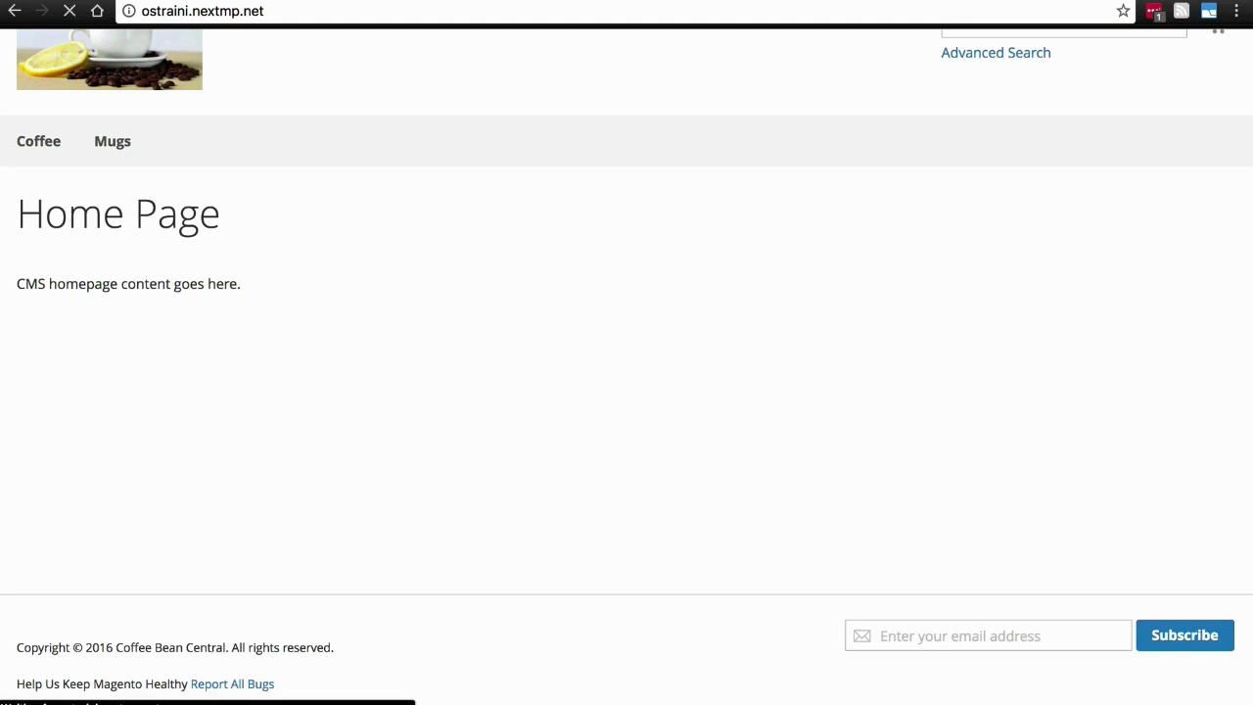
scroll(289, 452, down, 2)
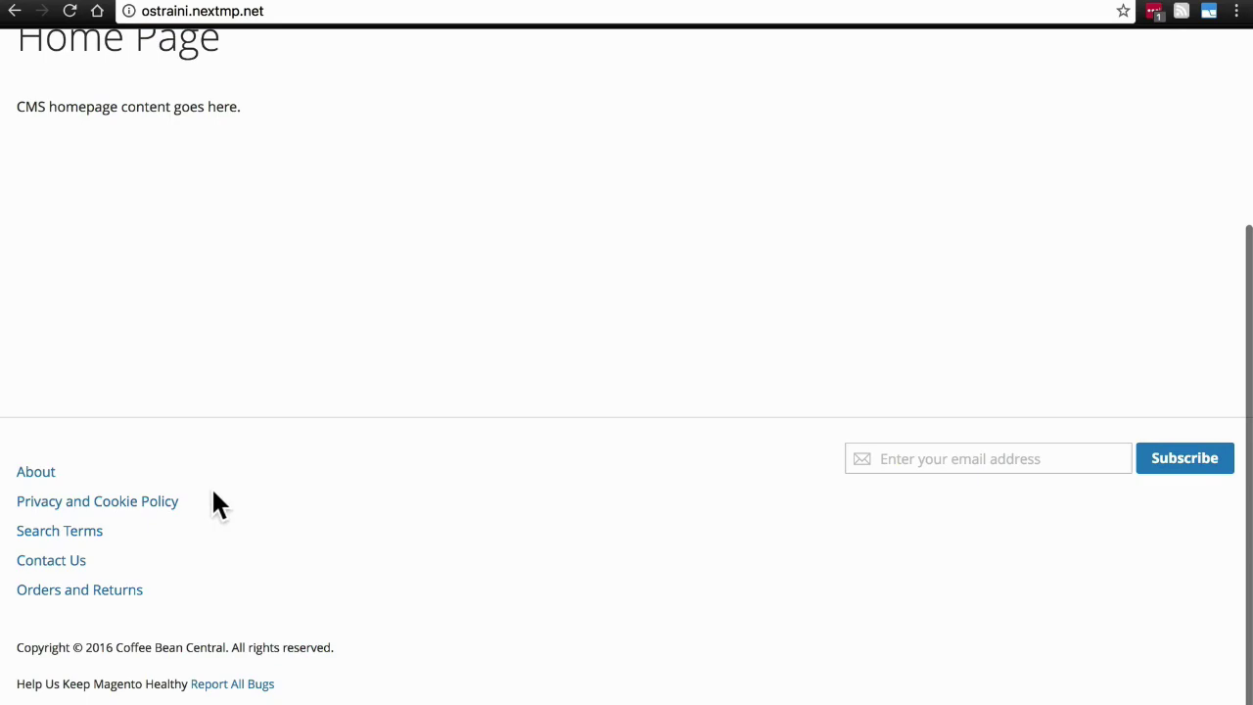
click(39, 474)
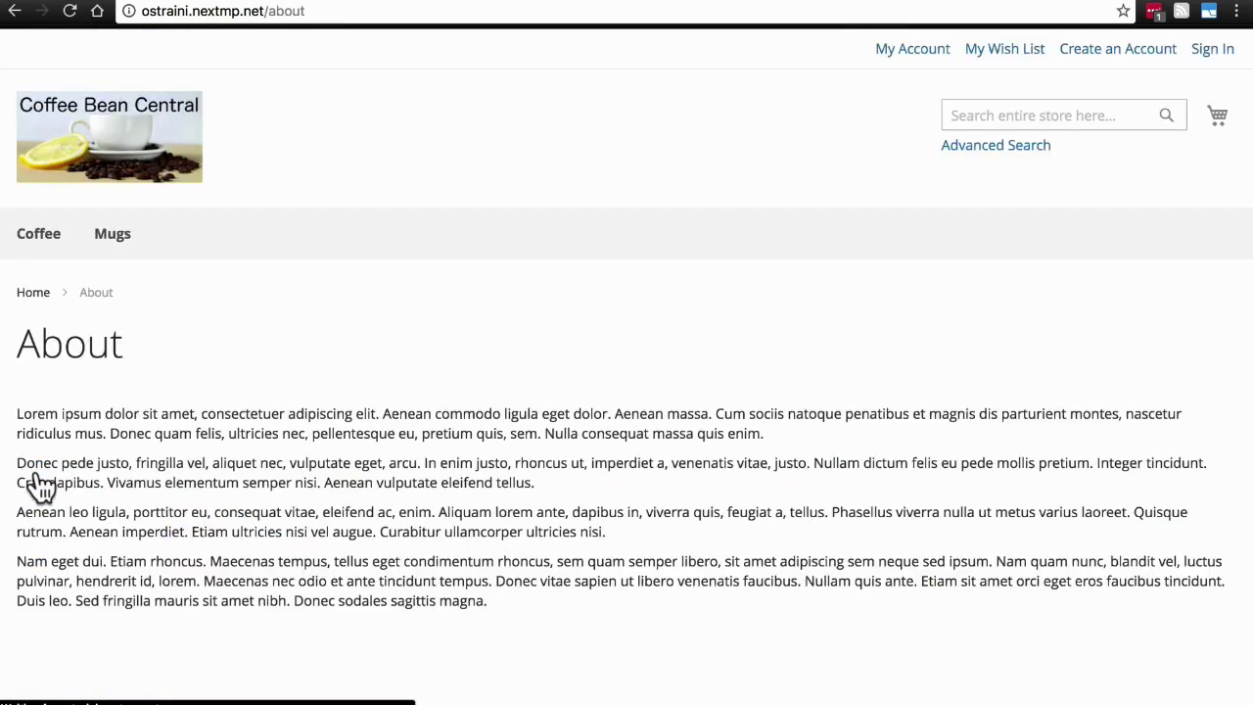
scroll(375, 277, down, 3)
scroll(306, 337, up, 2)
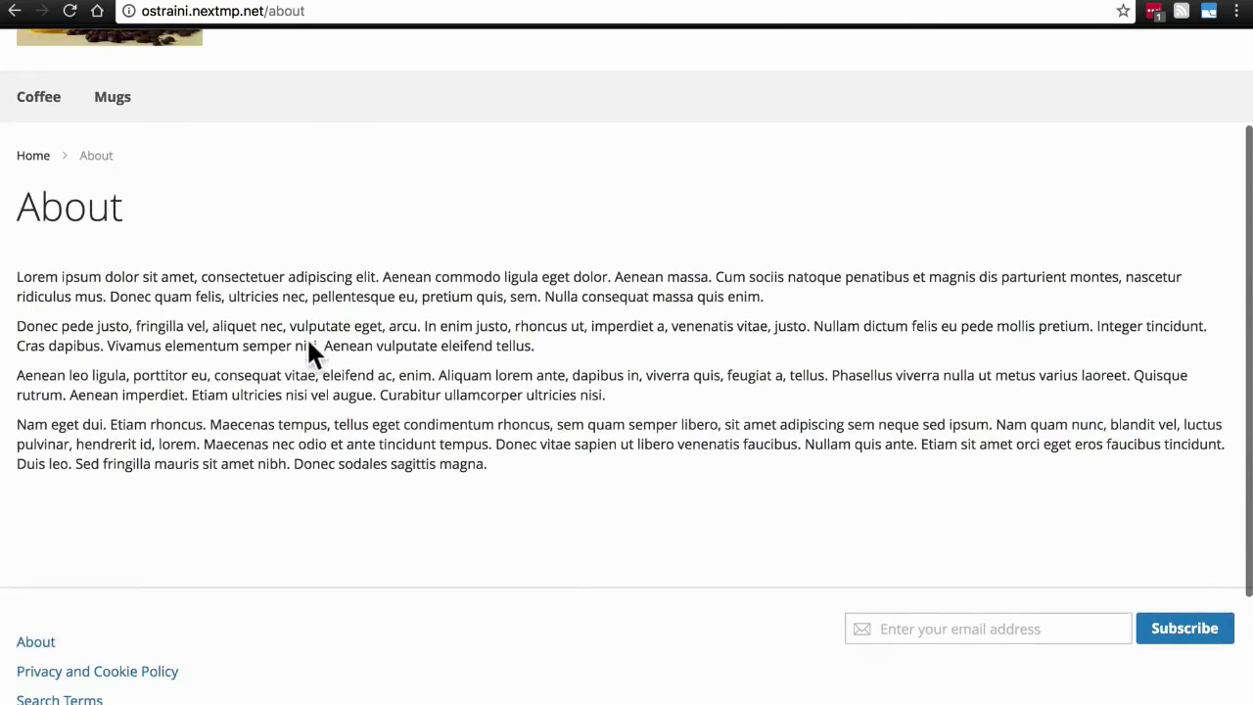
scroll(307, 336, down, 2)
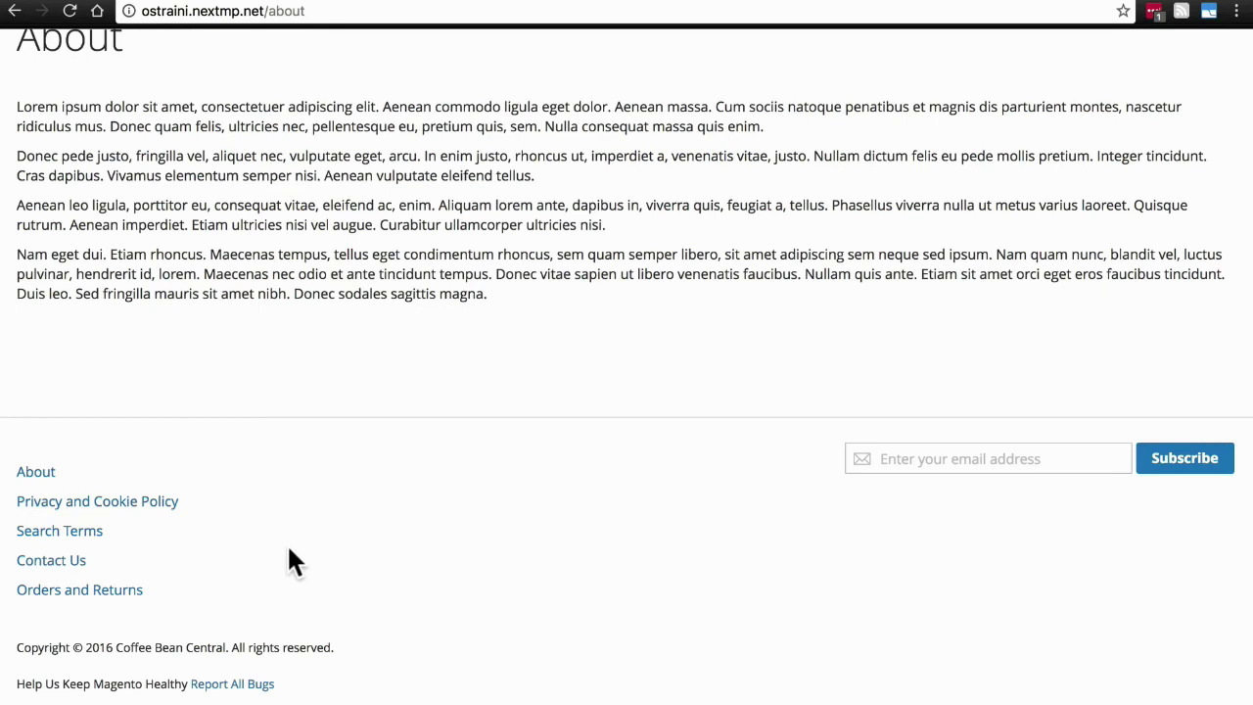
scroll(289, 548, up, 2)
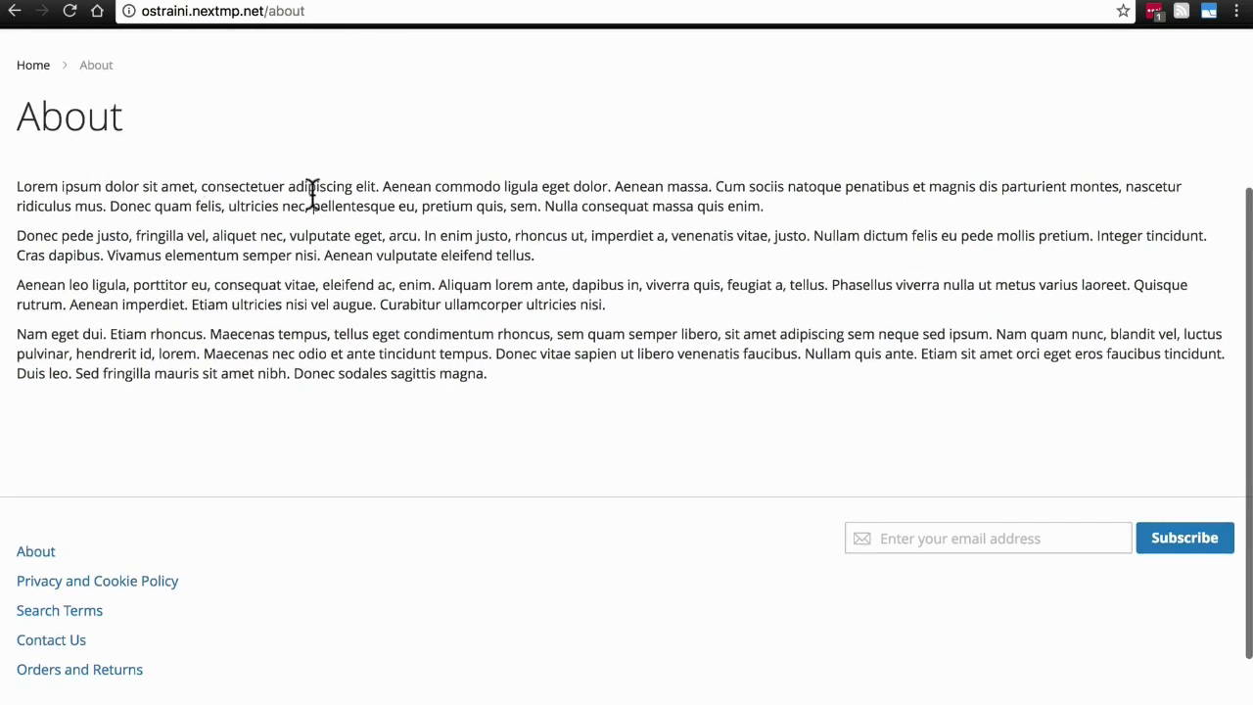
scroll(311, 191, down, 2)
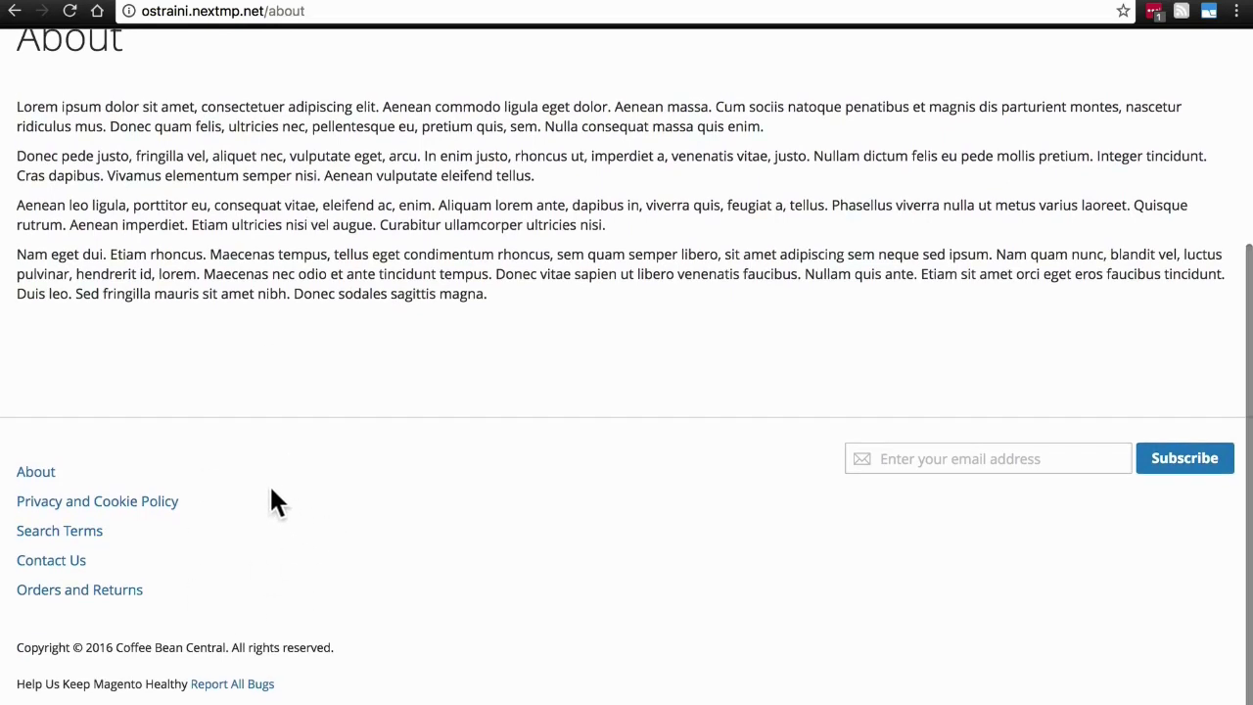